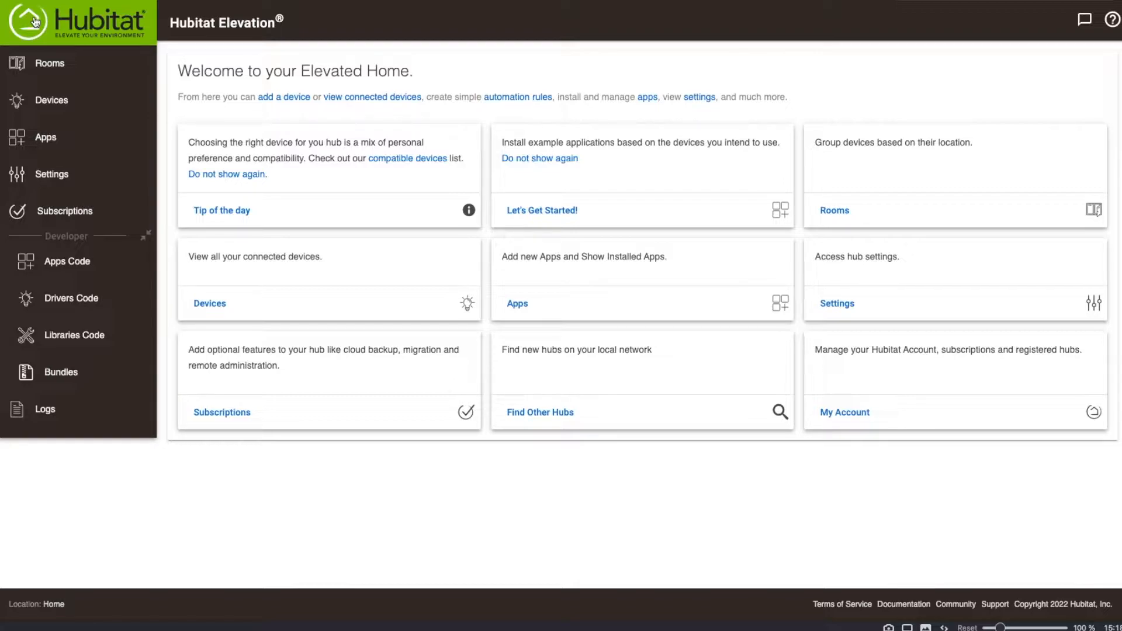
# Add a GoControl garage door controller, finding it by device type with the search "gara", and start Z-Wave inclusion.
pyautogui.click(78, 113)
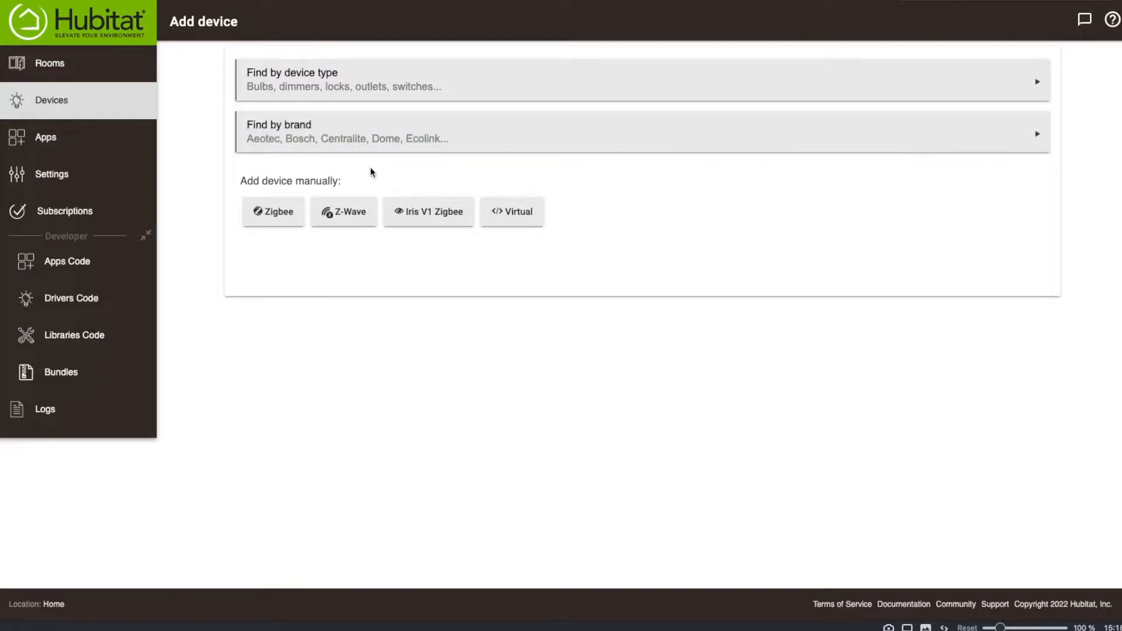
pyautogui.click(364, 78)
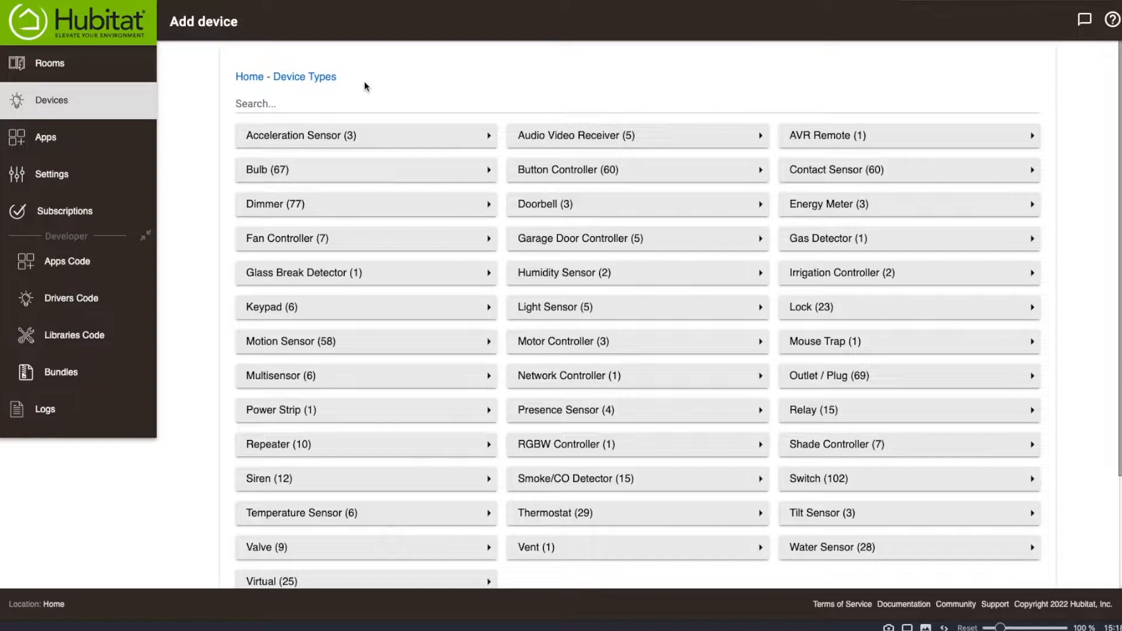
pyautogui.write('gara')
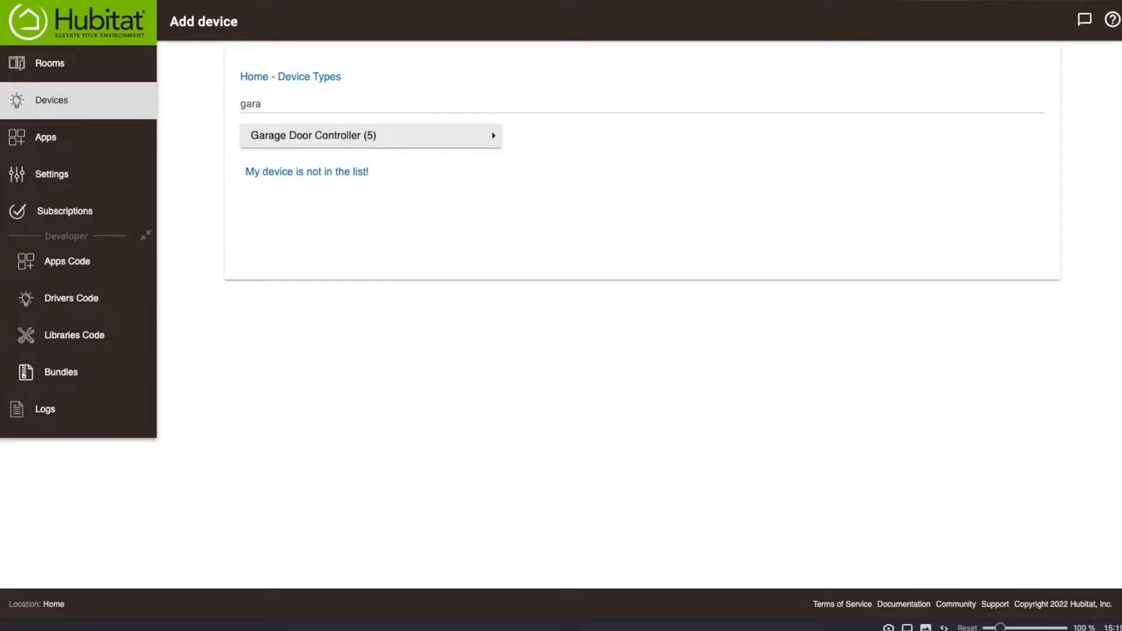
pyautogui.click(318, 136)
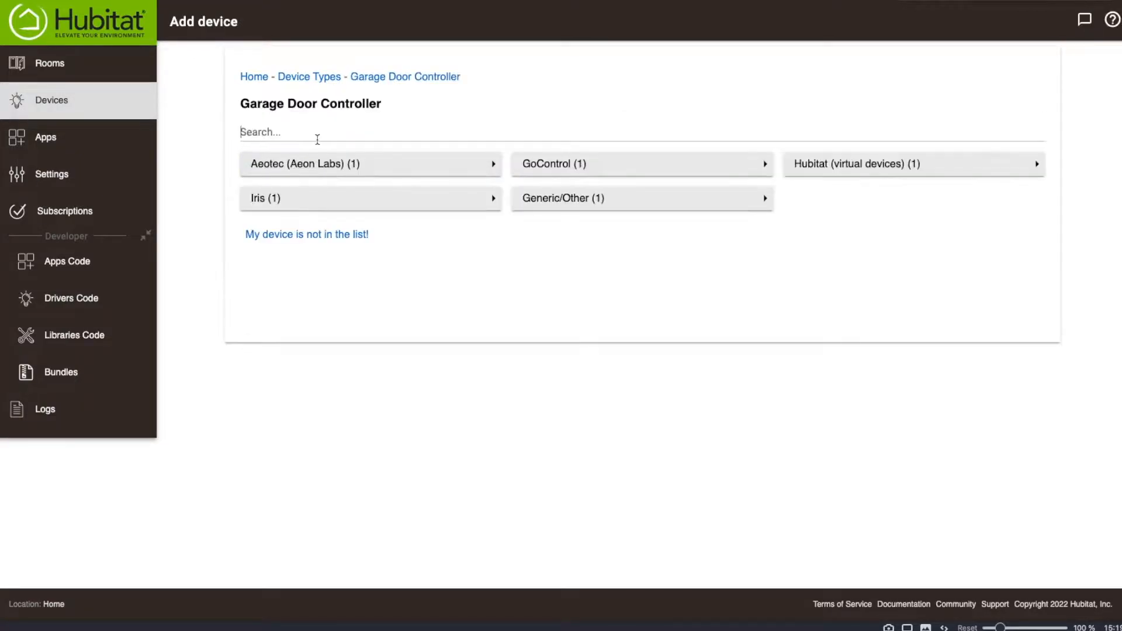
pyautogui.click(546, 166)
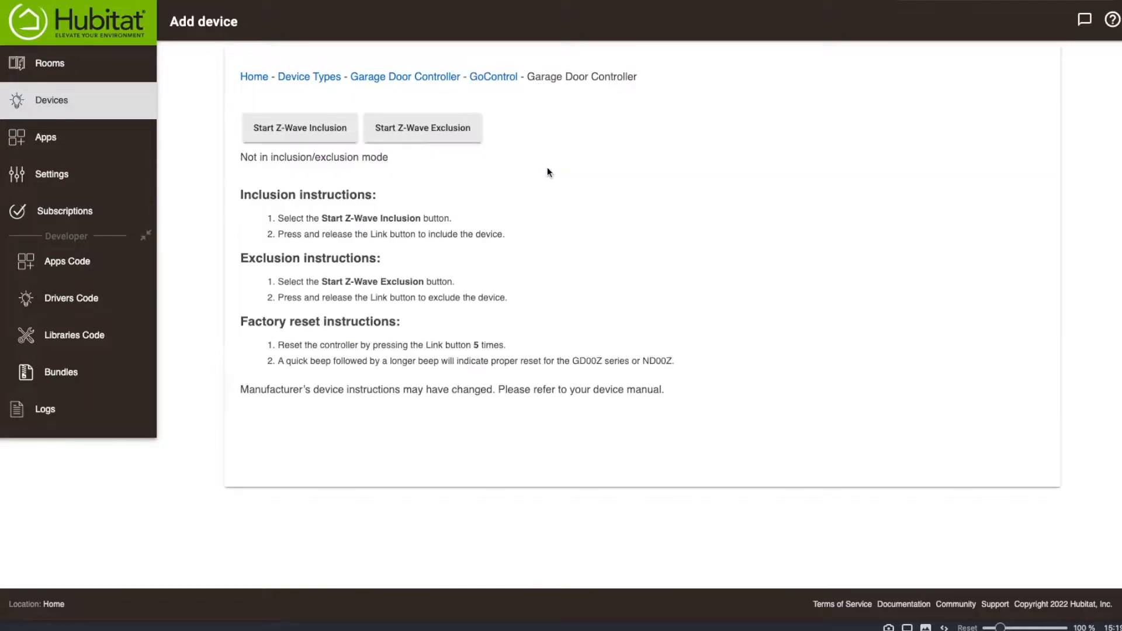
pyautogui.click(314, 129)
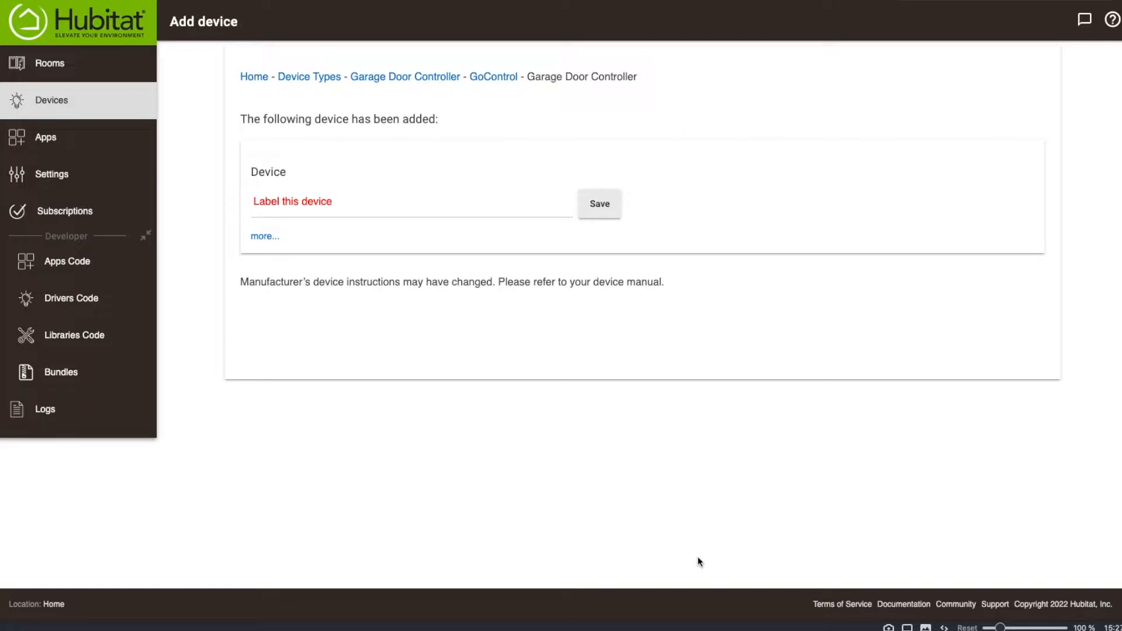
# Label the newly added device "Garage Door" and save it.
pyautogui.click(290, 202)
pyautogui.write('Garage Door')
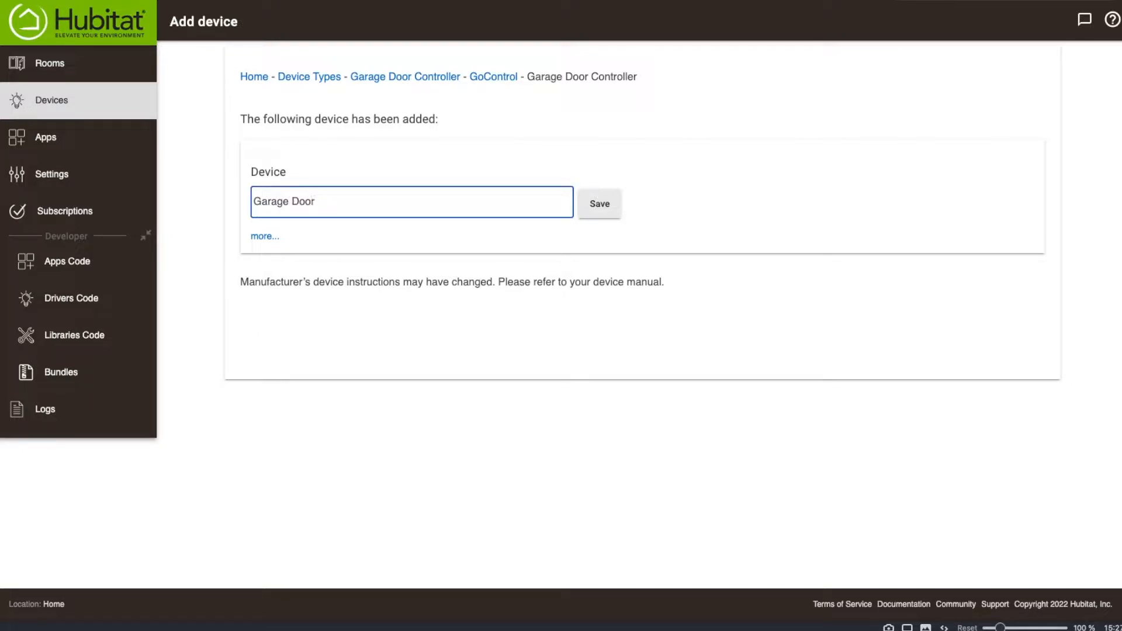
pyautogui.click(606, 209)
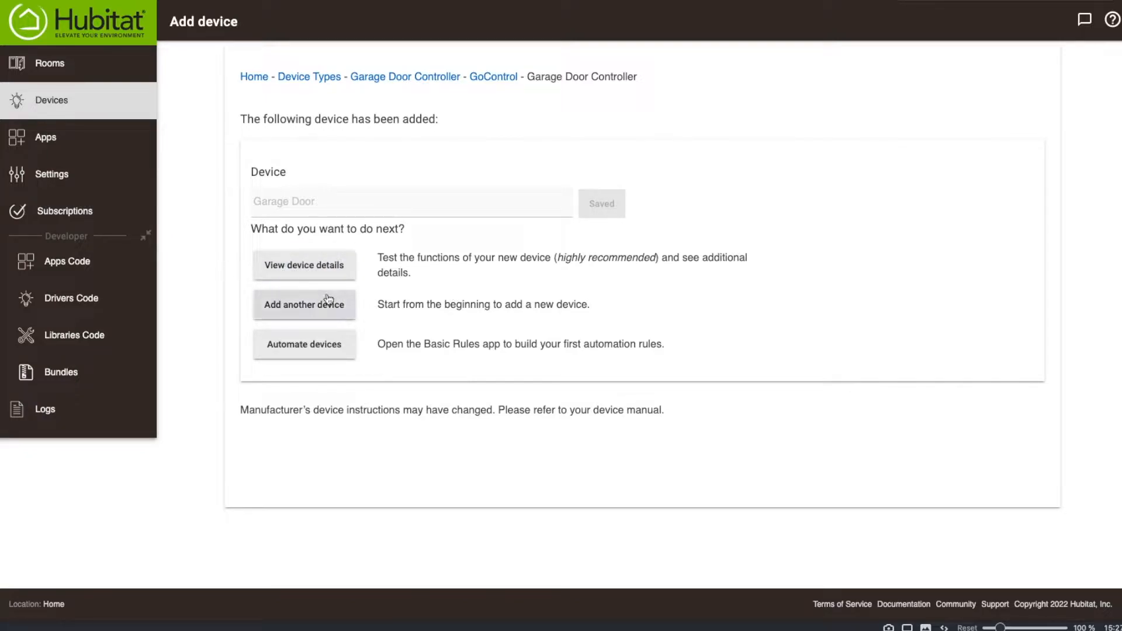
# Open the Basic Rules app from the new device's Automate devices option.
pyautogui.click(350, 358)
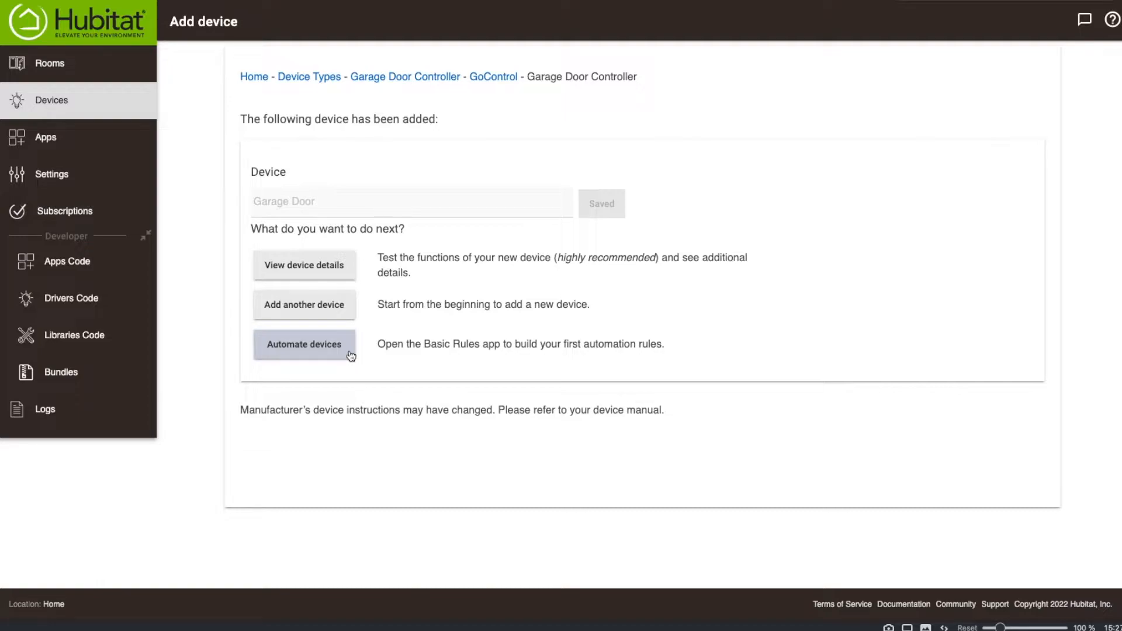
pyautogui.click(50, 143)
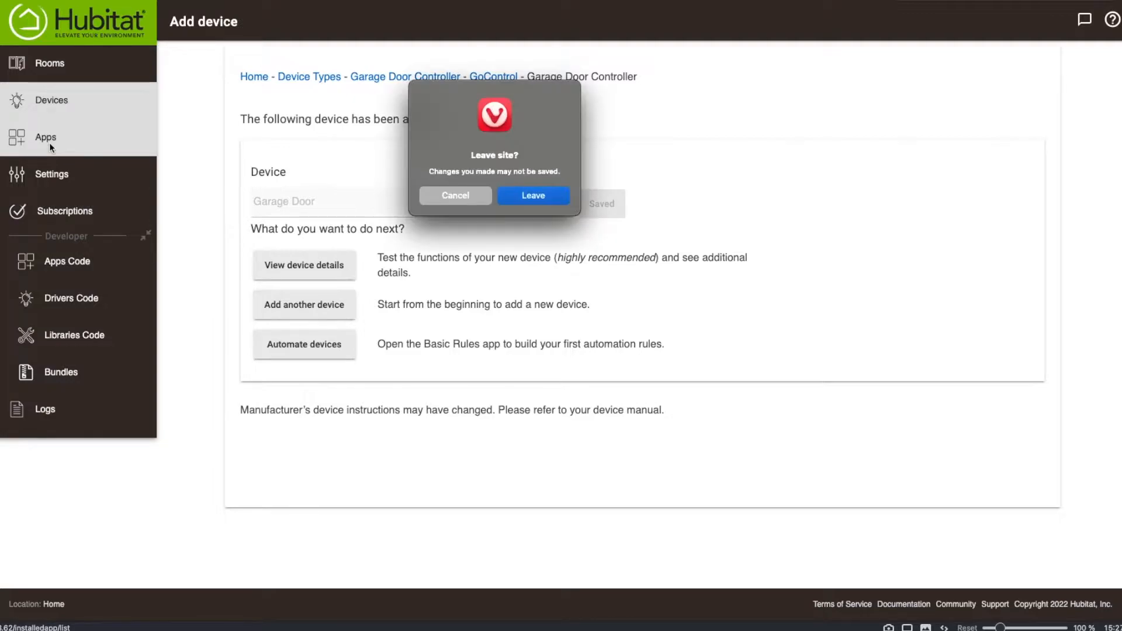
pyautogui.click(454, 196)
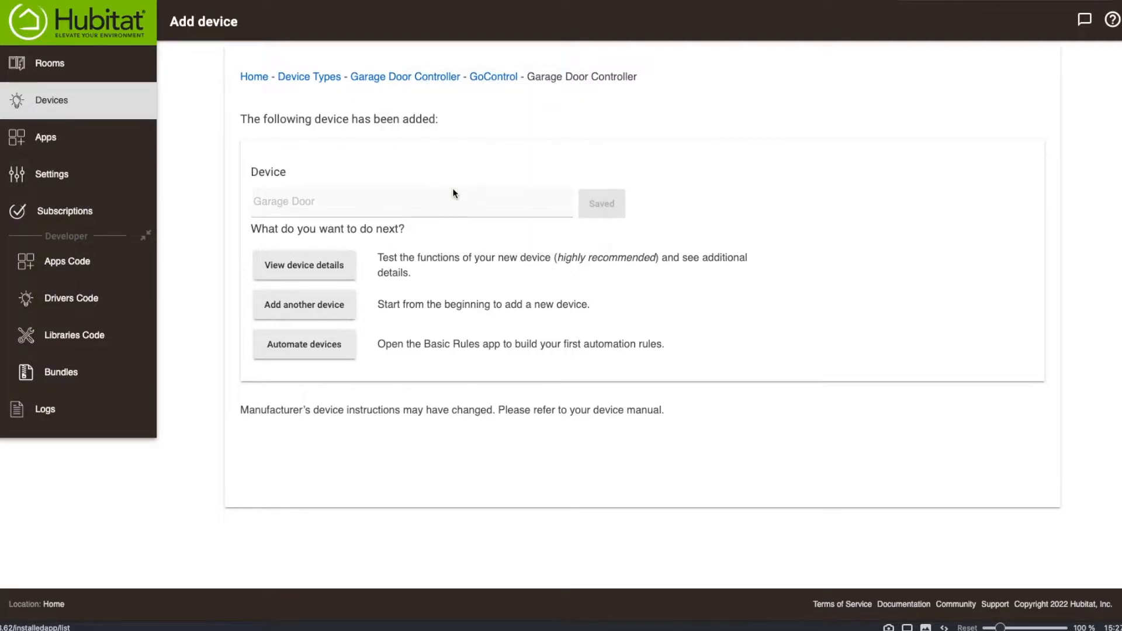
pyautogui.click(304, 344)
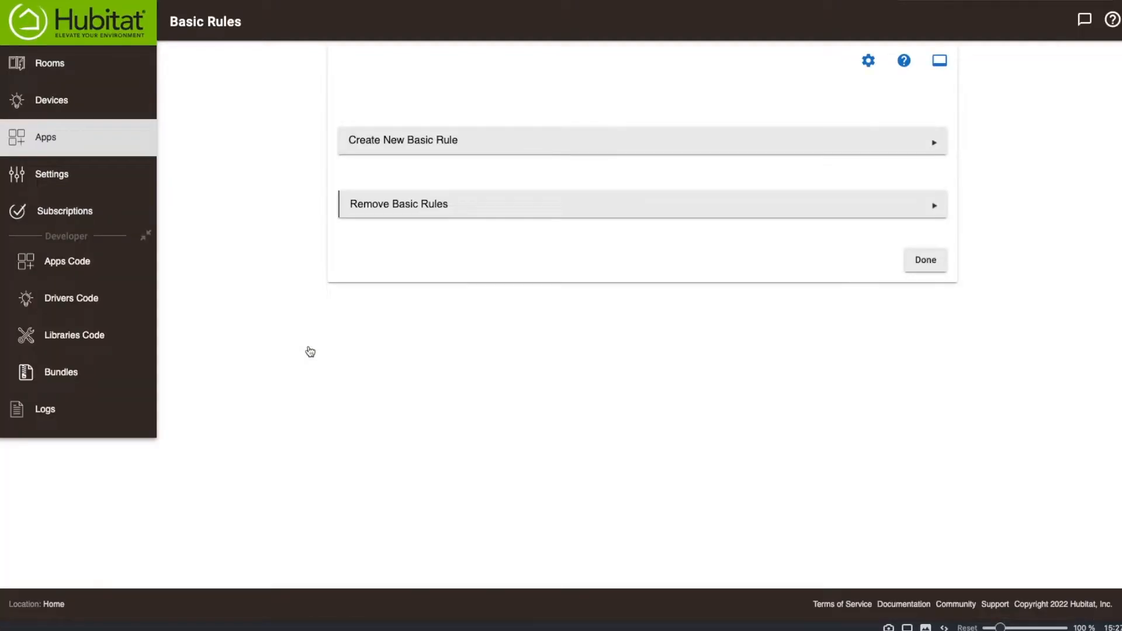
# Create a new rule in Basic Rules, triggered when a presence sensor senses that everyone has left.
pyautogui.click(55, 138)
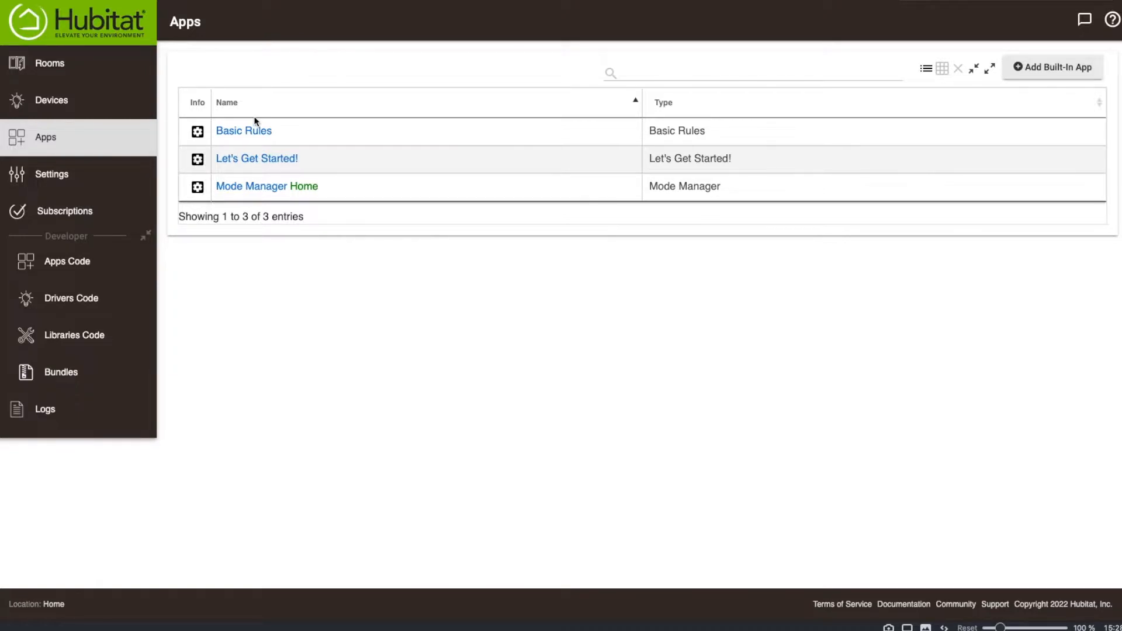
pyautogui.click(251, 132)
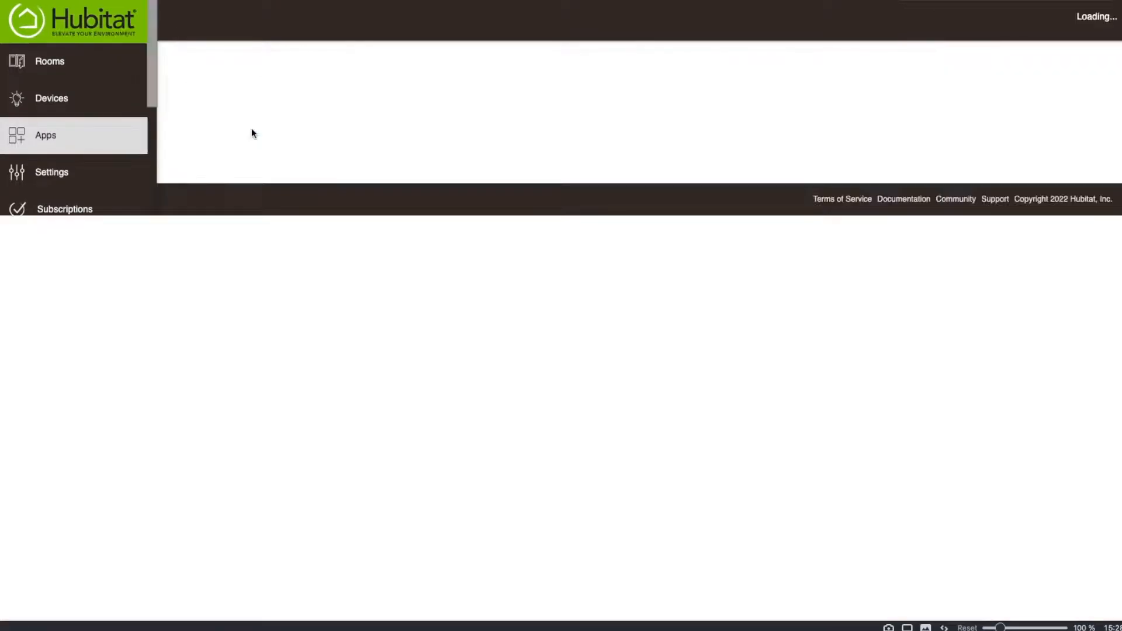
pyautogui.click(460, 153)
pyautogui.click(381, 183)
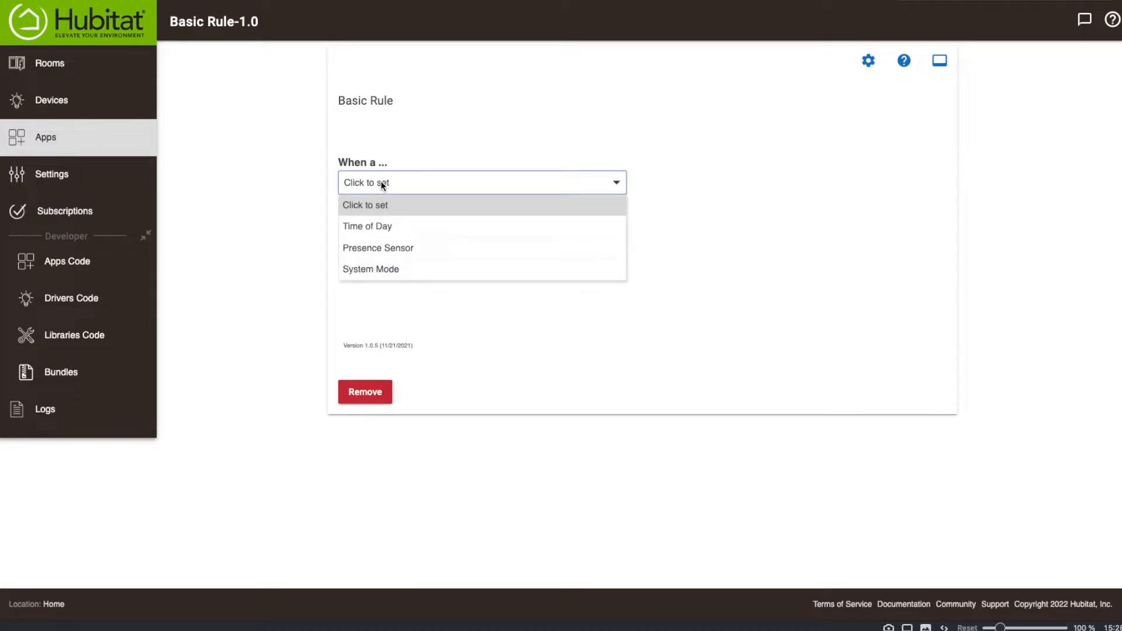
pyautogui.click(394, 249)
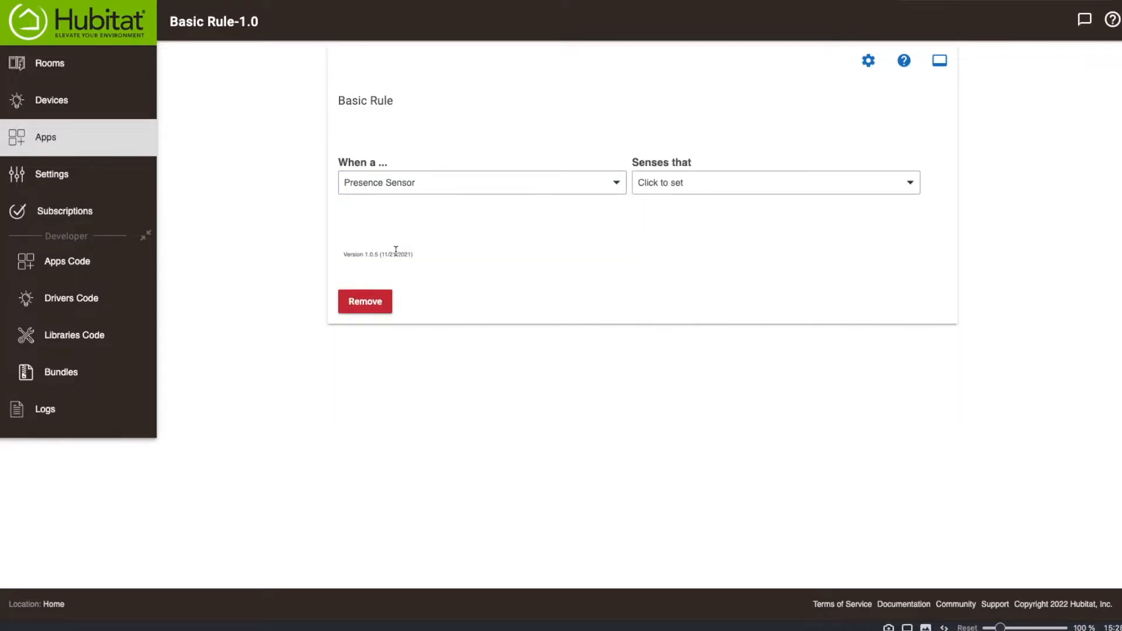
pyautogui.click(685, 183)
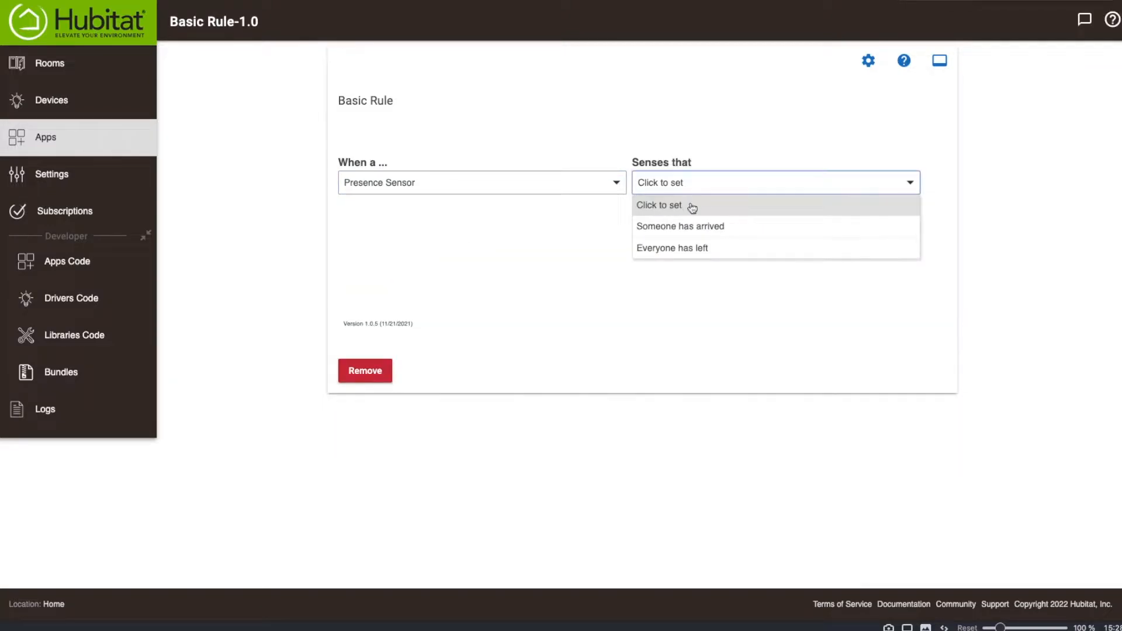
pyautogui.click(694, 250)
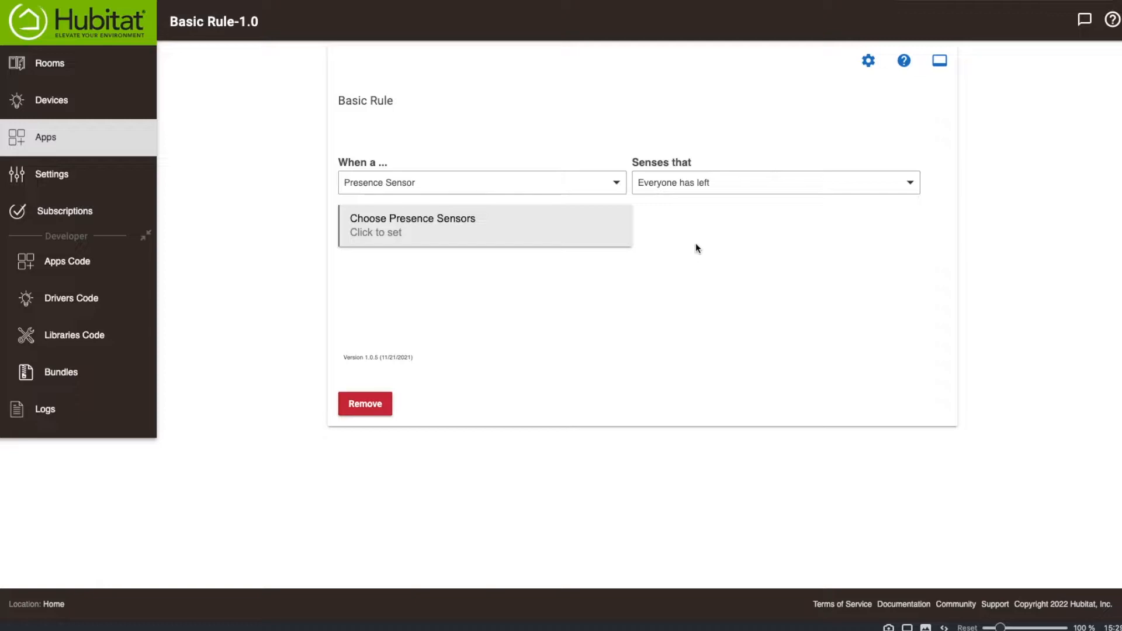
pyautogui.click(398, 184)
pyautogui.click(435, 249)
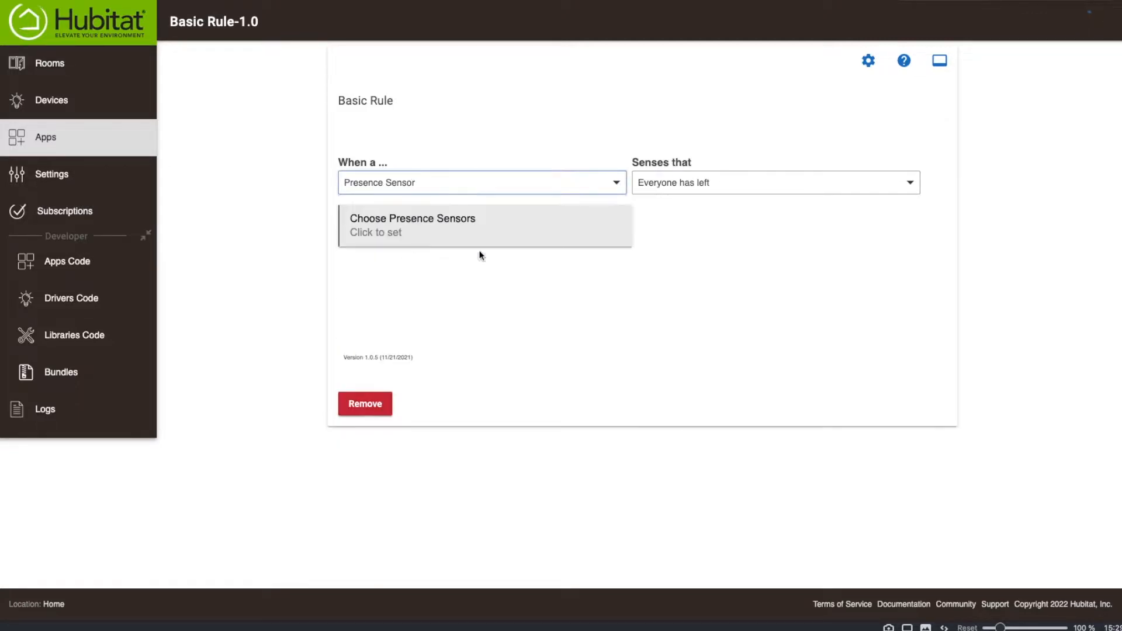
pyautogui.click(721, 187)
pyautogui.click(689, 250)
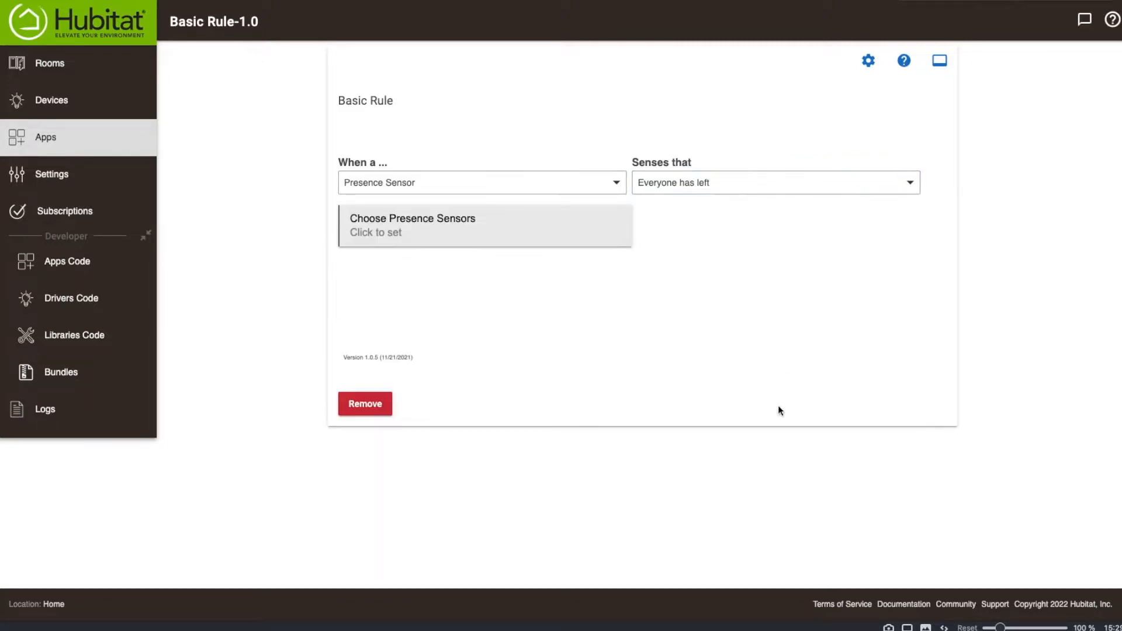
# Choose iPhone as the presence sensor for the basic rule's trigger.
pyautogui.click(476, 241)
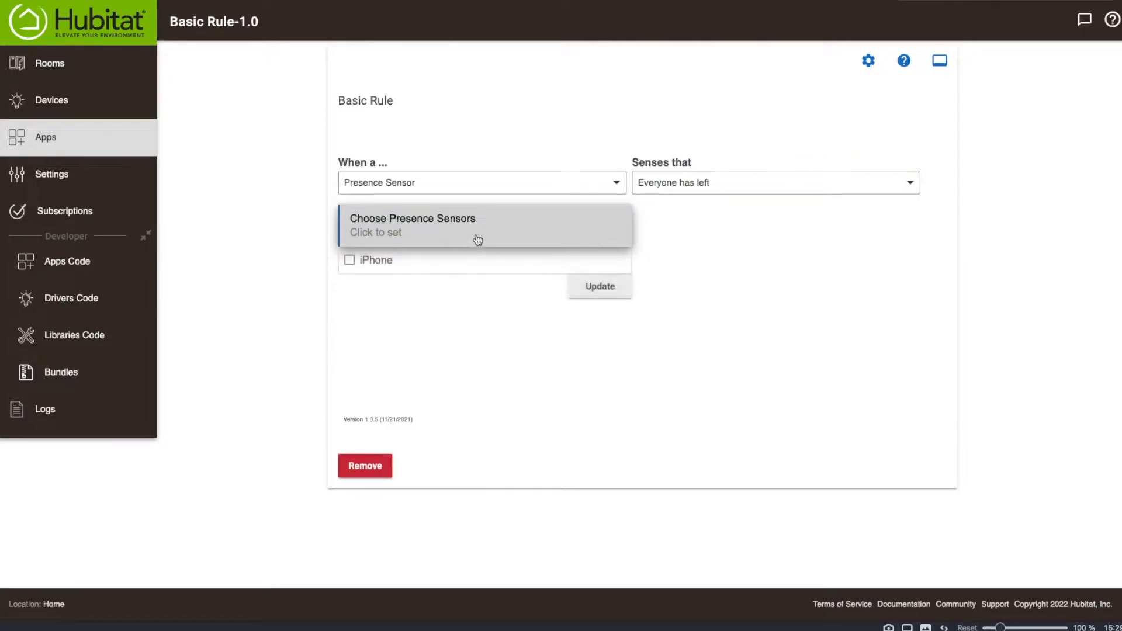
pyautogui.click(349, 260)
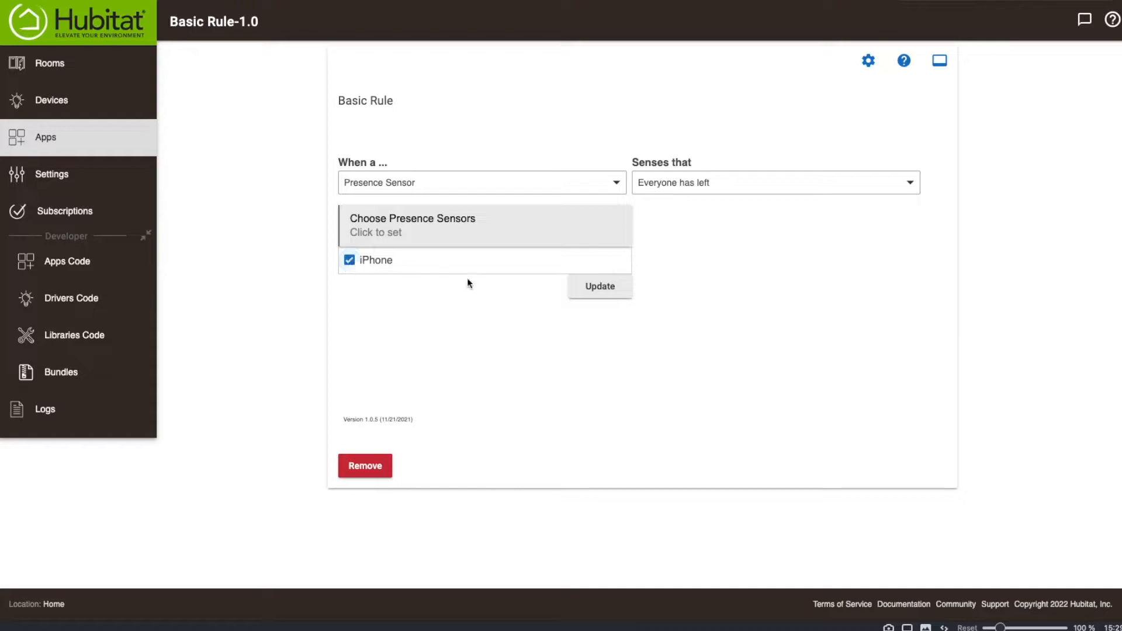
pyautogui.click(599, 288)
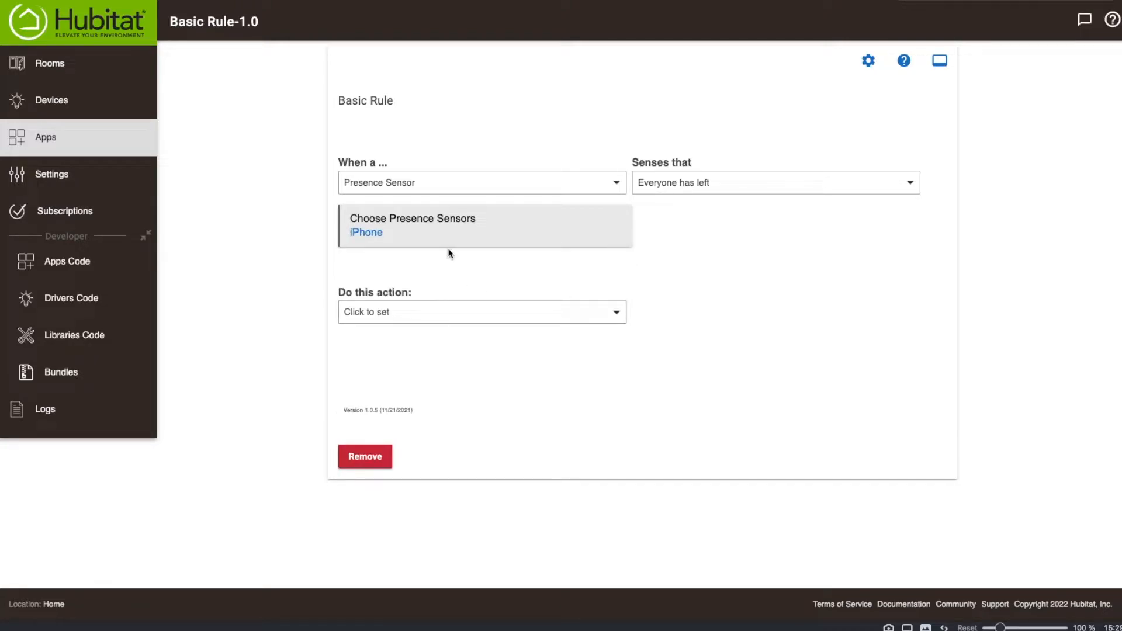
# Check which actions the basic rule offers, leave the action unset and remove the rule.
pyautogui.click(401, 313)
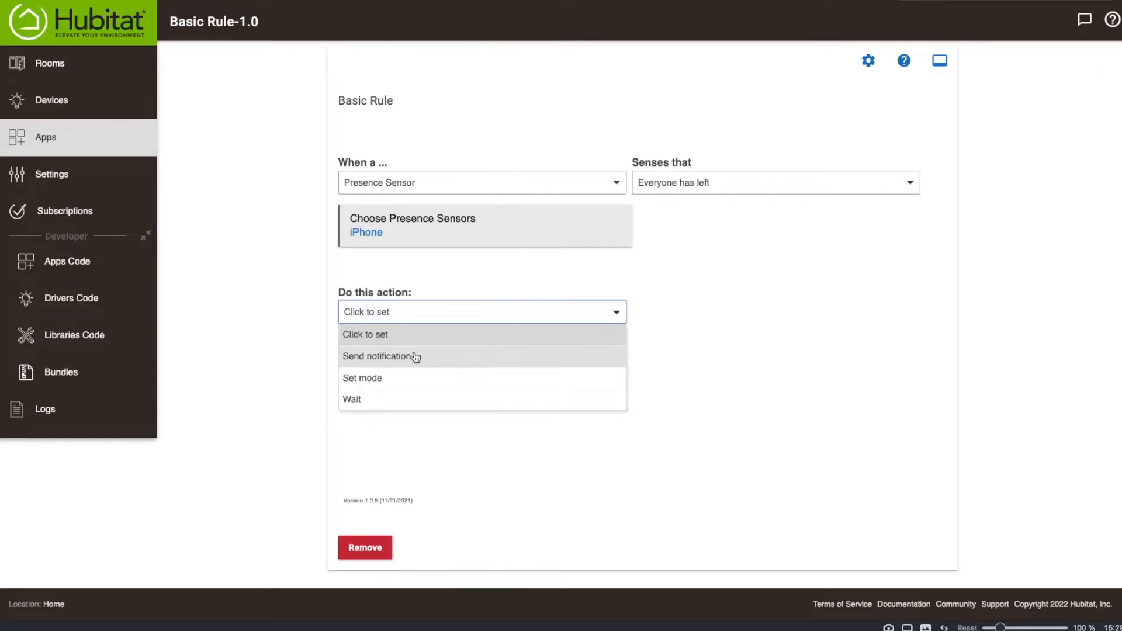
pyautogui.click(735, 294)
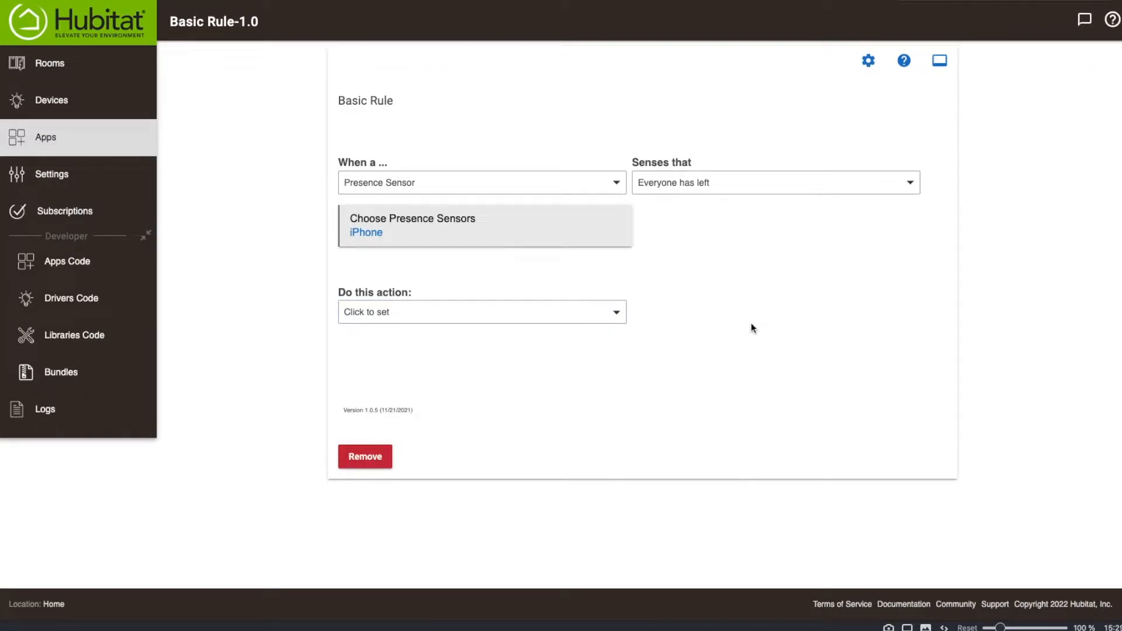
pyautogui.click(350, 456)
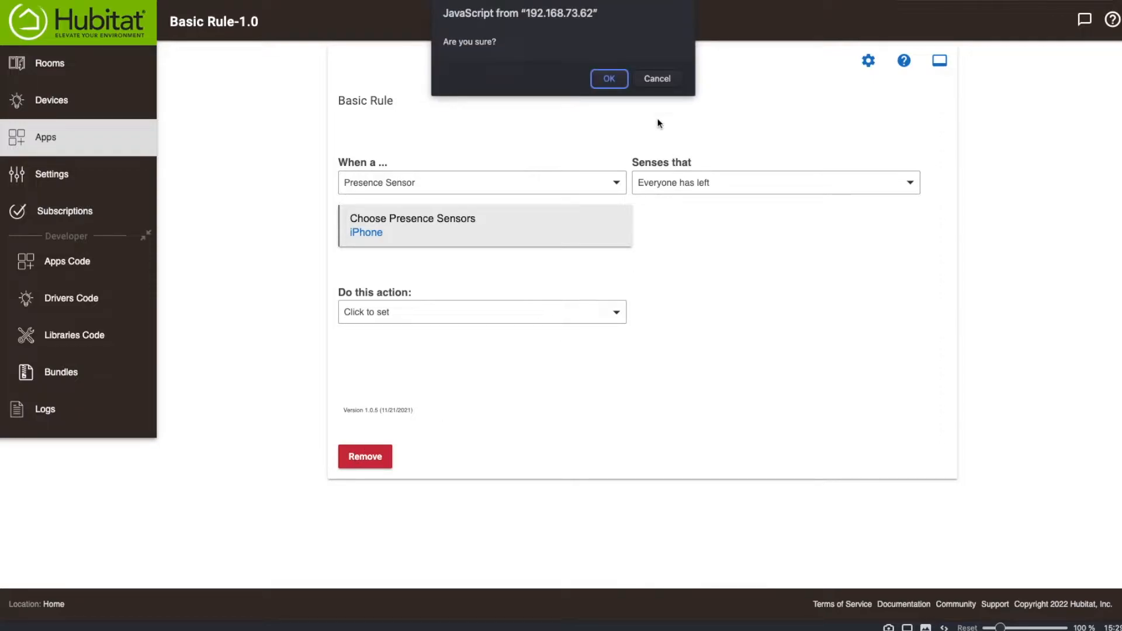
pyautogui.click(618, 82)
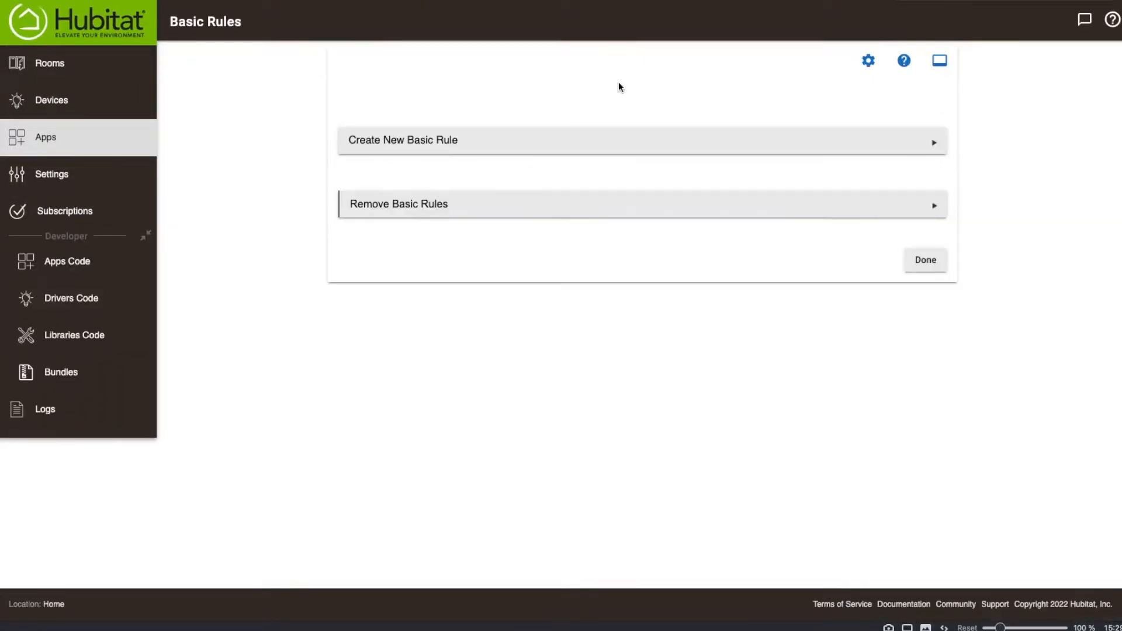
# Install the built-in Rule Machine app from the list of available built-in apps.
pyautogui.click(73, 147)
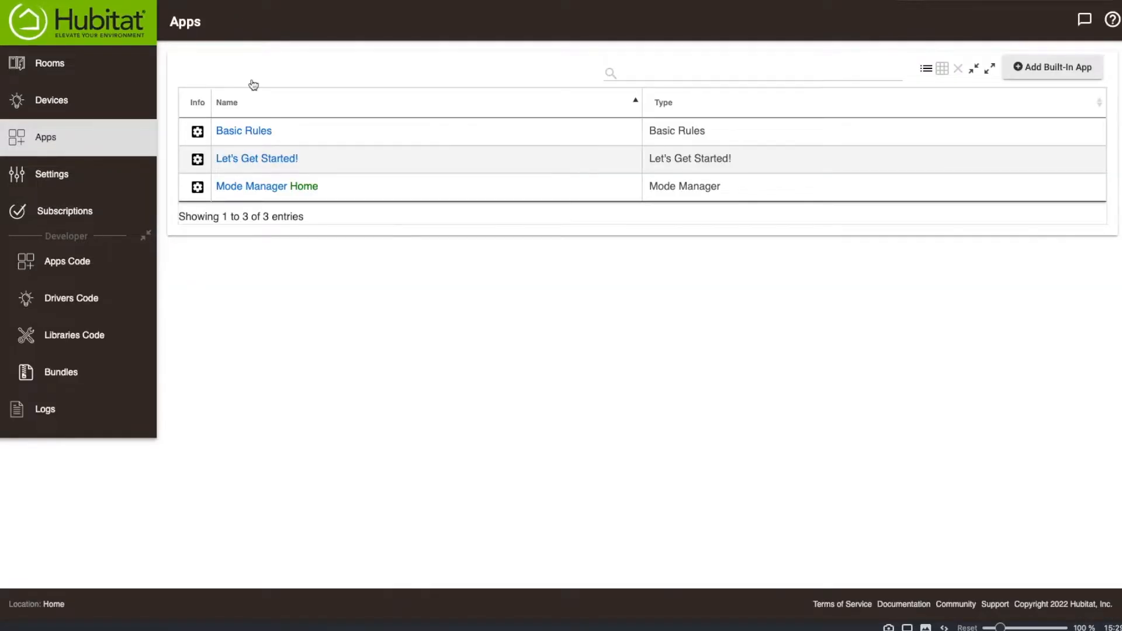
pyautogui.click(1051, 69)
pyautogui.scroll(-20, 471, 341)
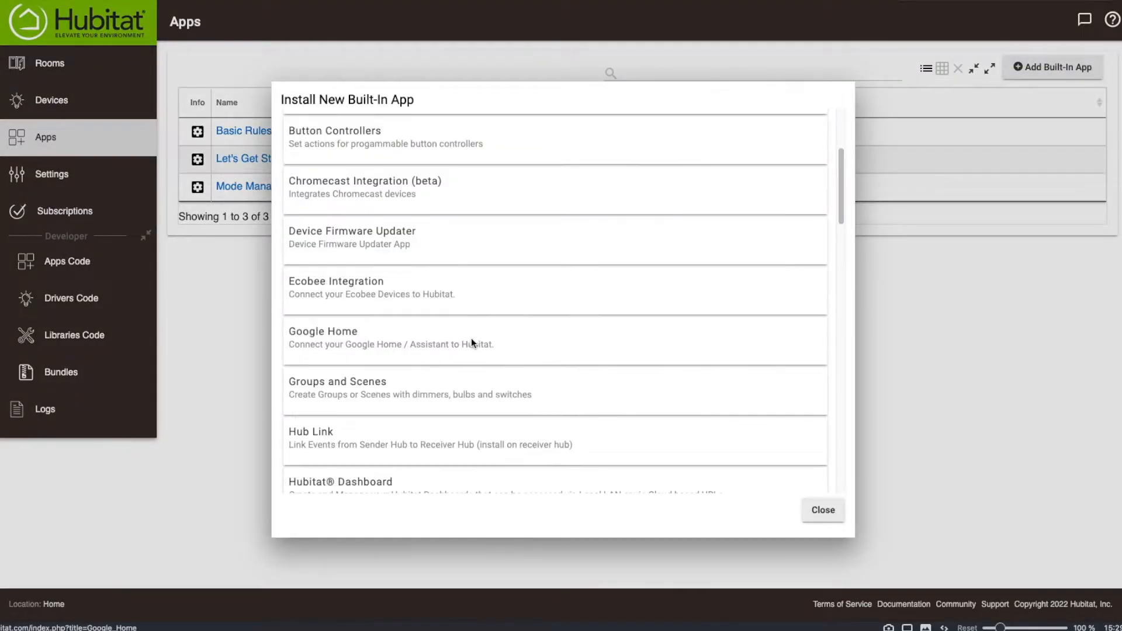
pyautogui.scroll(3, 471, 331)
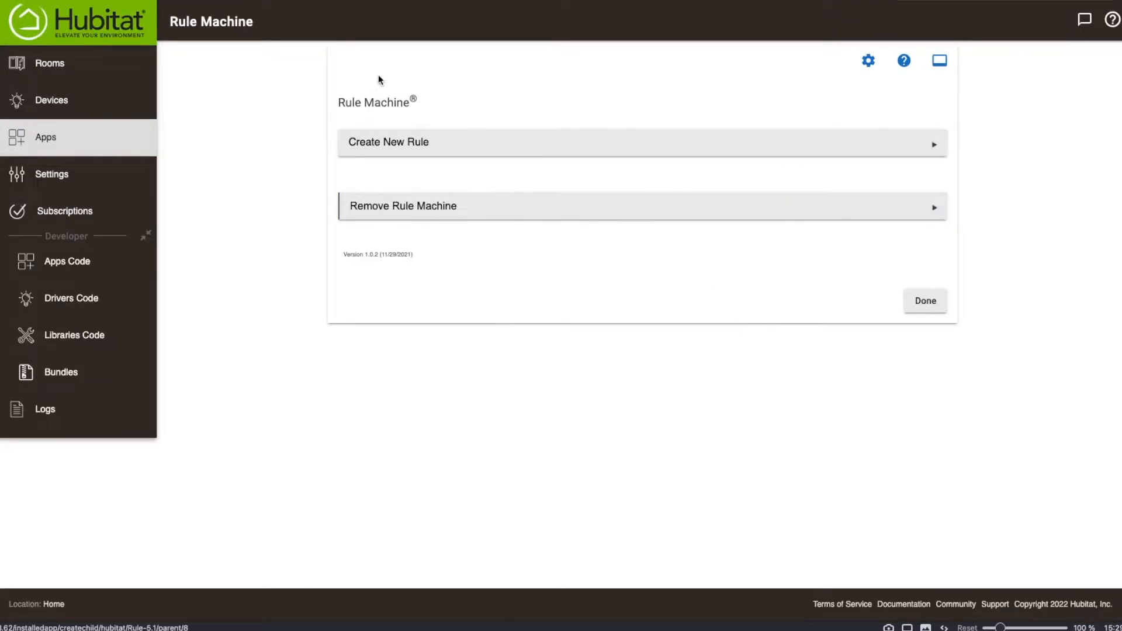
# Create a new rule in Rule Machine and name it "Away Rule".
pyautogui.click(379, 145)
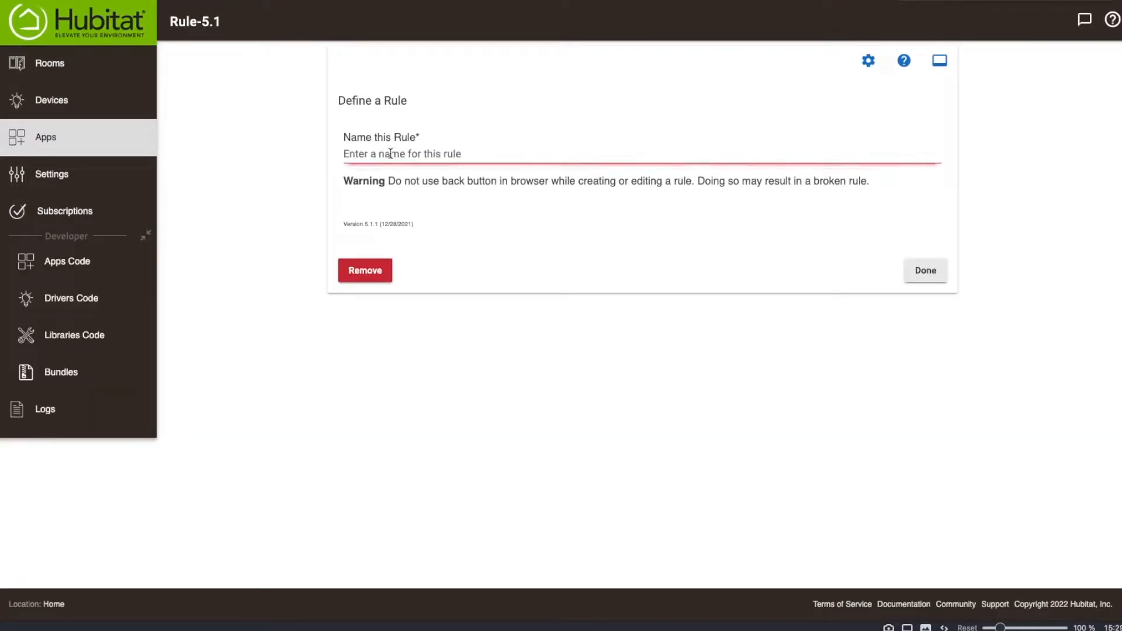
pyautogui.click(390, 154)
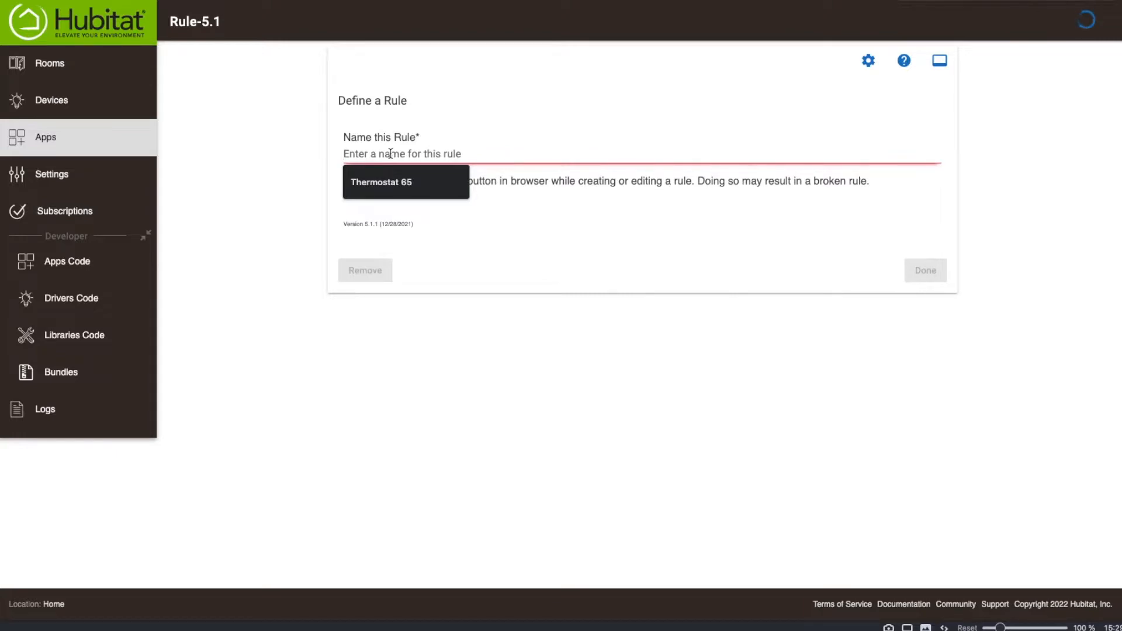
pyautogui.write('Away')
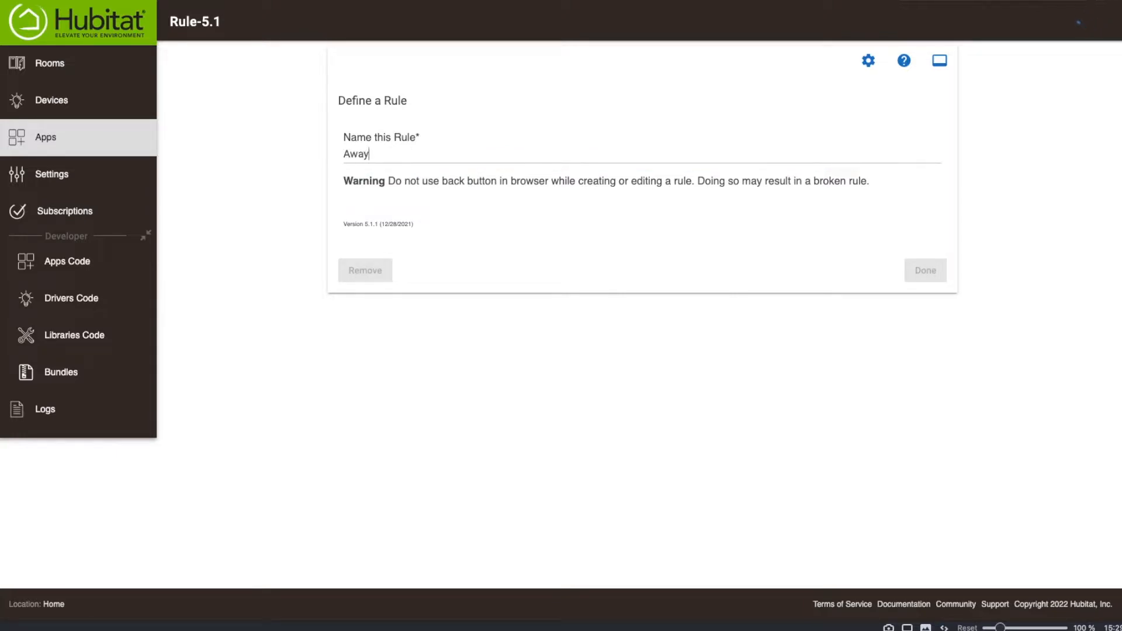
pyautogui.write(' Rule')
pyautogui.press('Return')
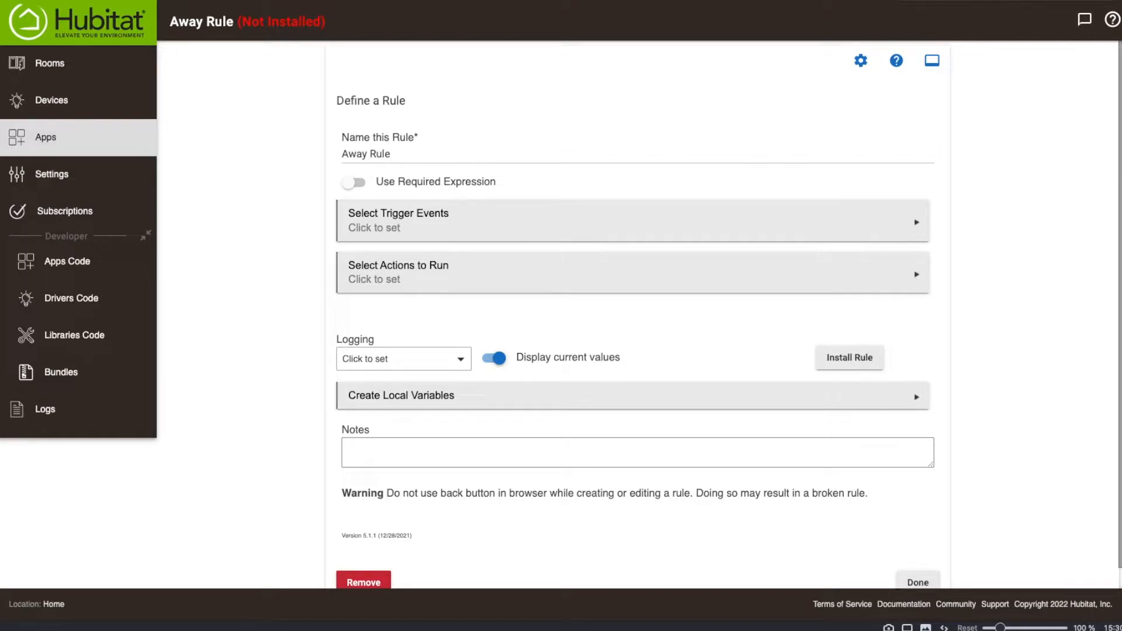
# Add a Presence trigger event to the Away Rule, using iPhone as its presence sensor.
pyautogui.click(396, 226)
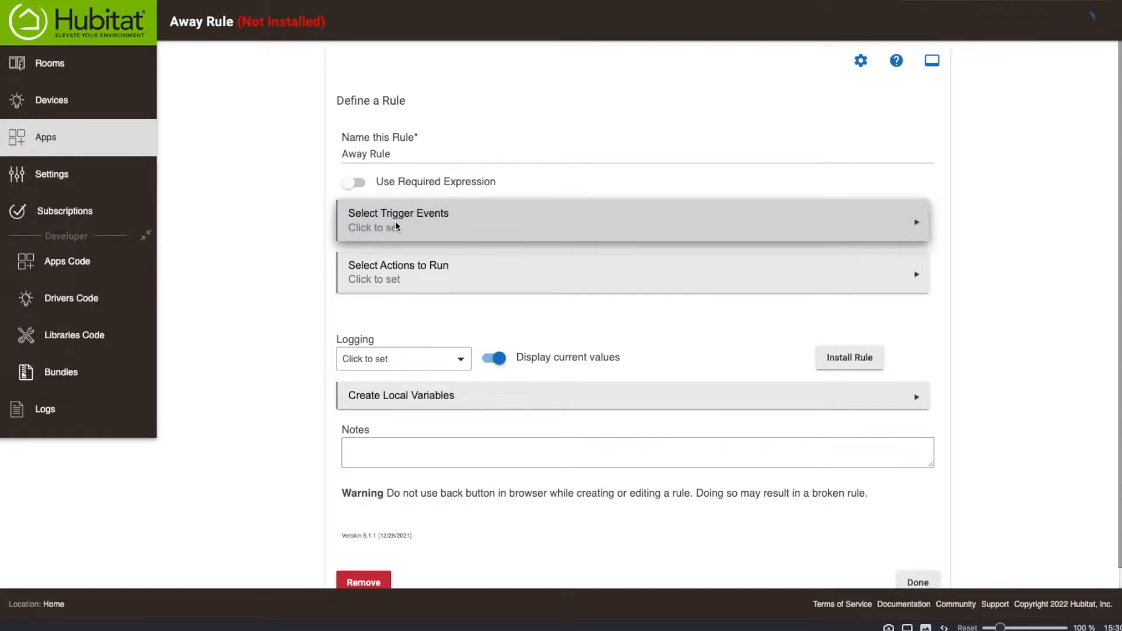
pyautogui.click(406, 167)
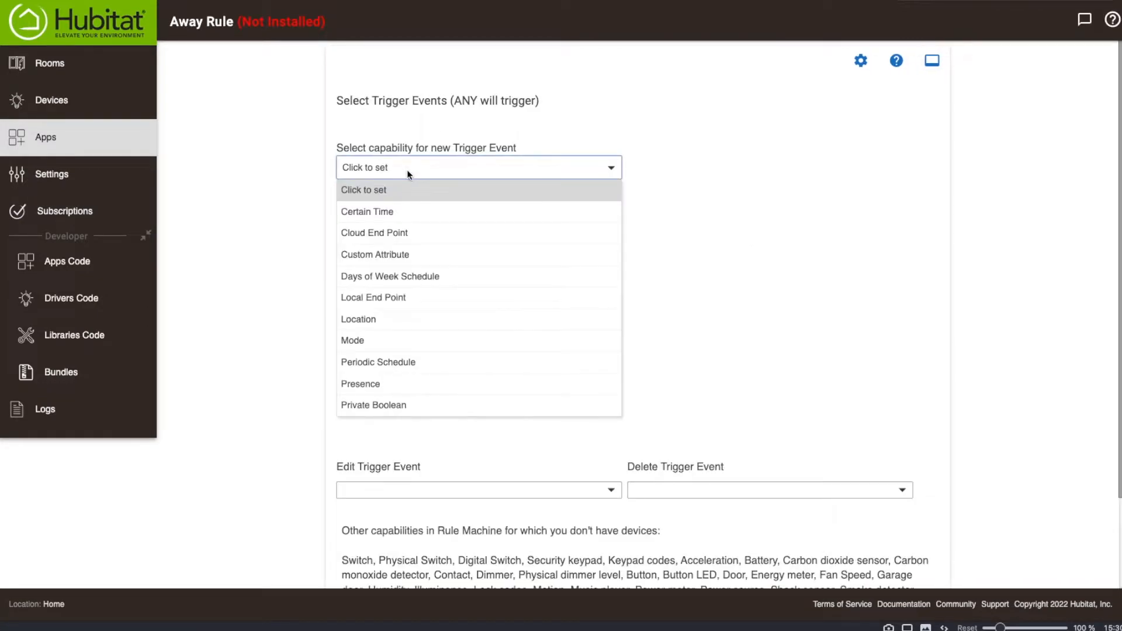
pyautogui.click(393, 385)
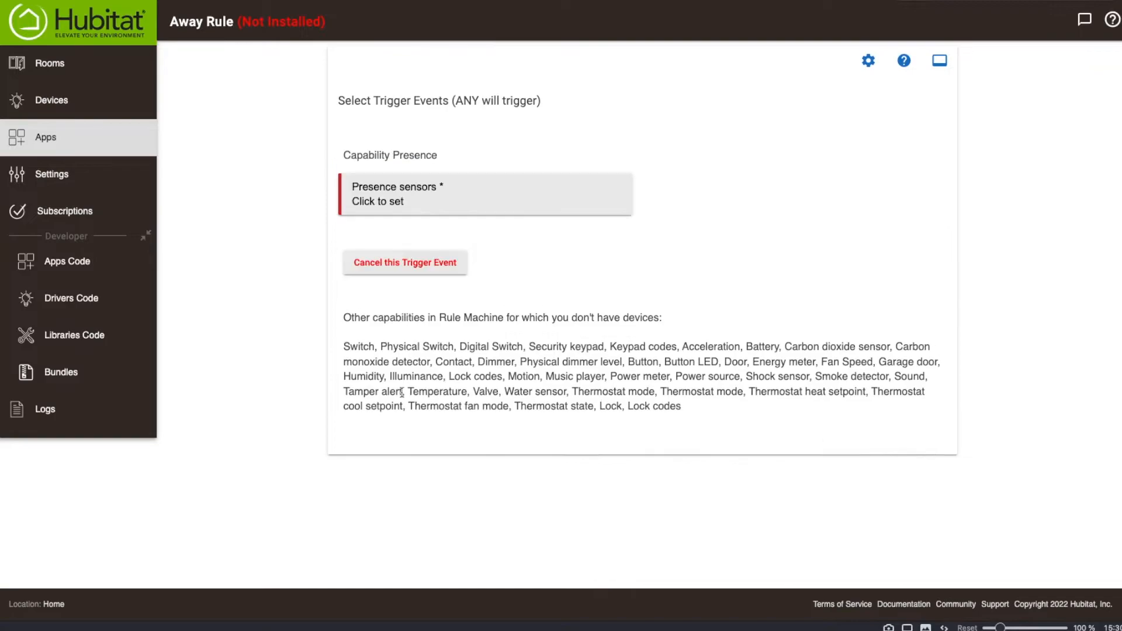
pyautogui.click(381, 195)
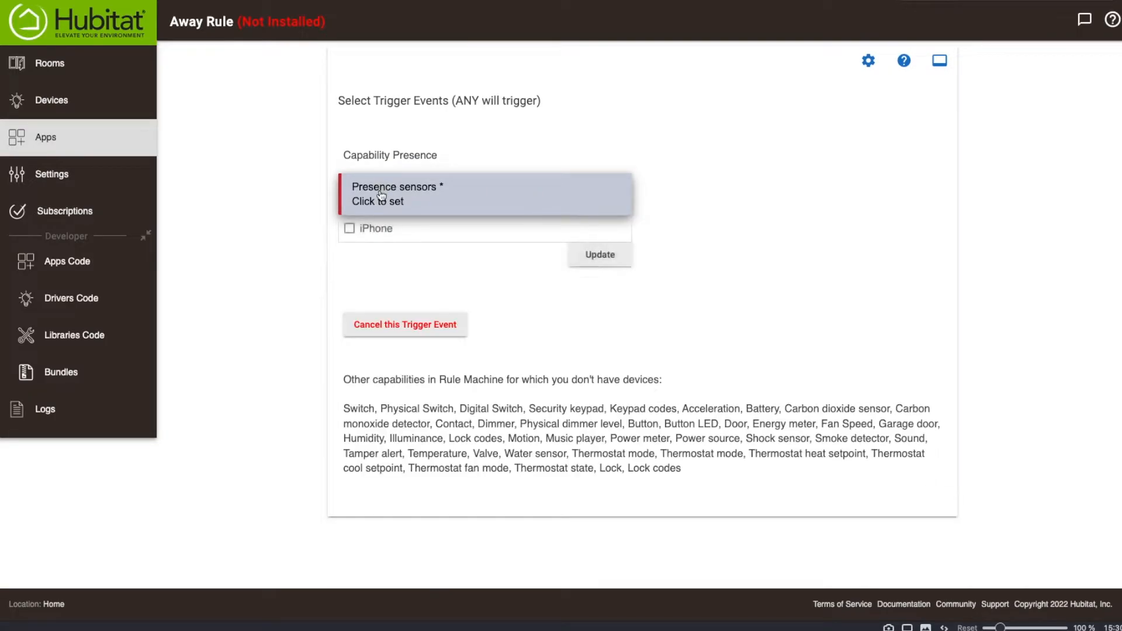
pyautogui.click(349, 229)
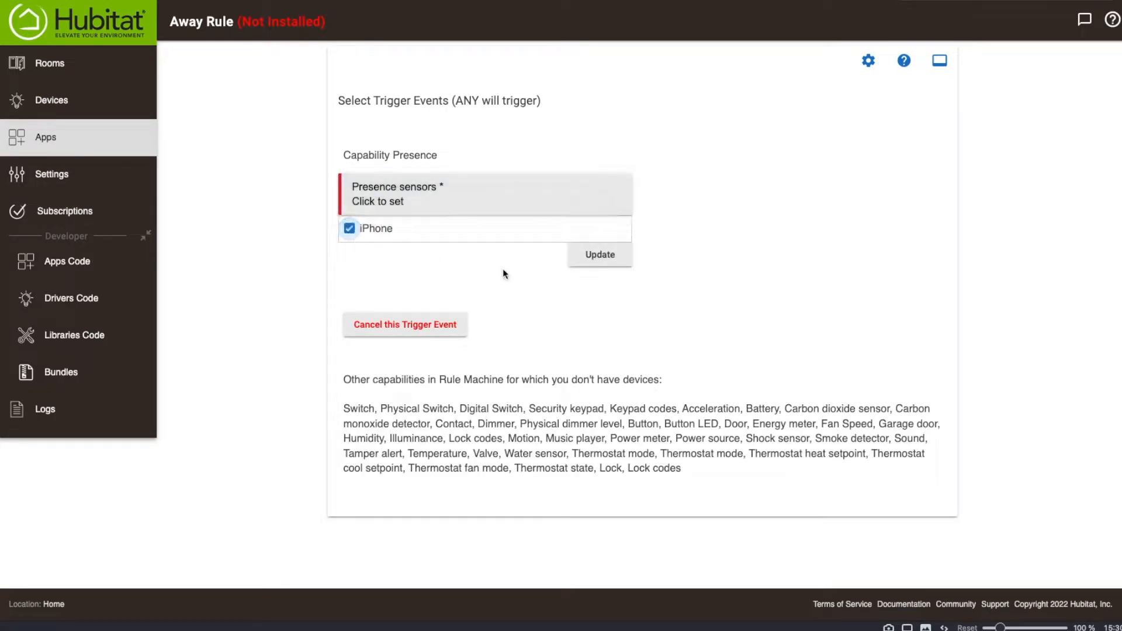
pyautogui.click(598, 257)
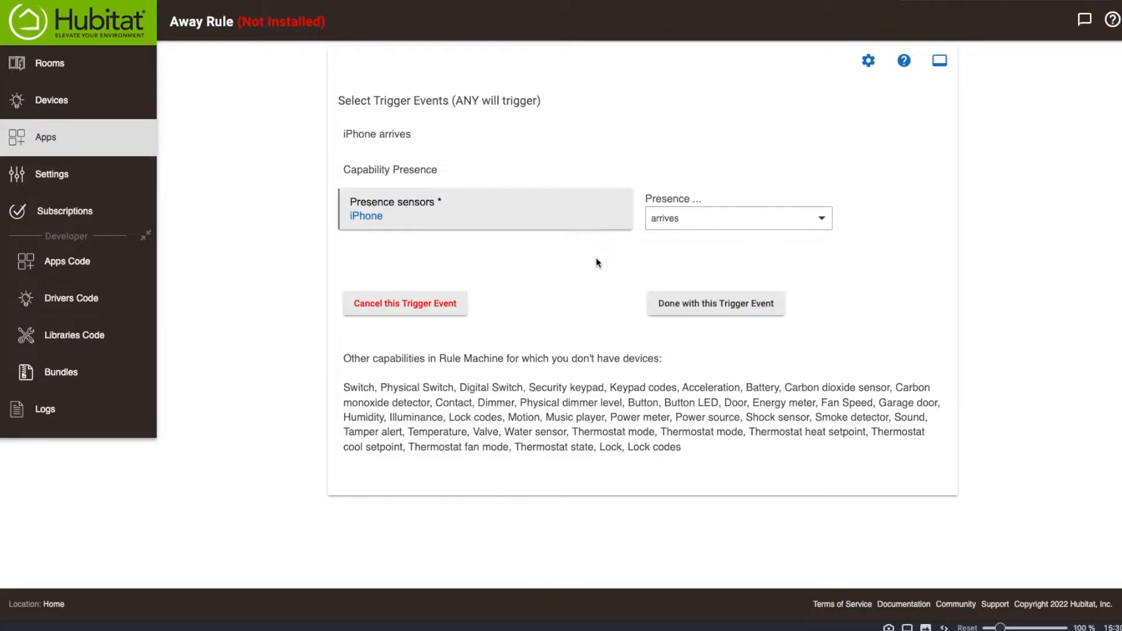
# Set the iPhone presence trigger to fire when it leaves, and finish defining the rule's trigger events.
pyautogui.click(680, 223)
pyautogui.click(676, 284)
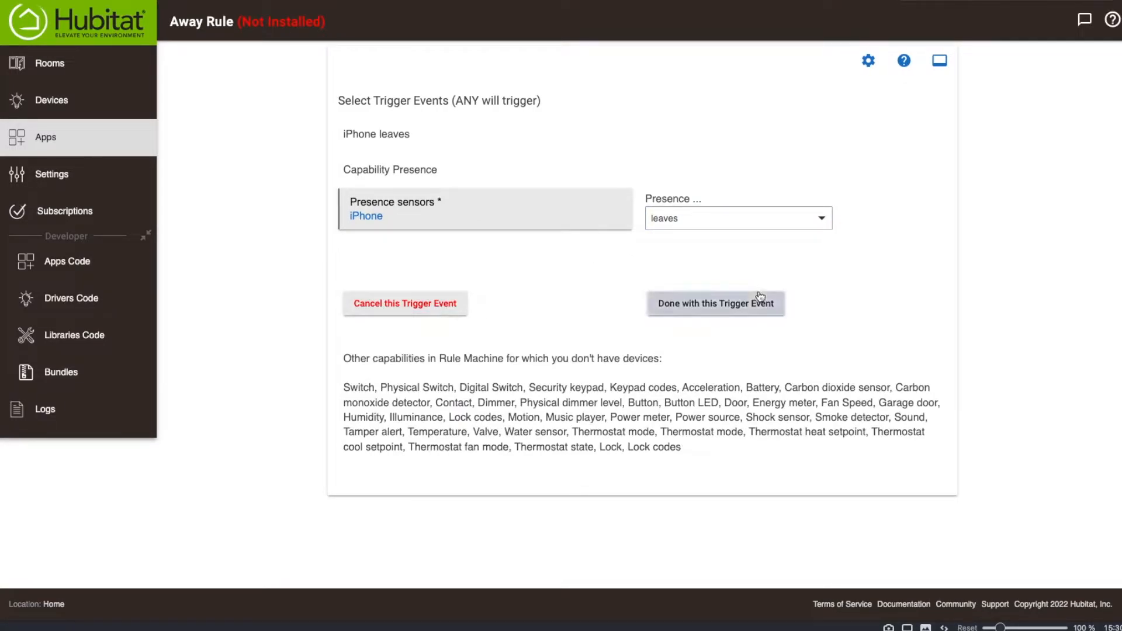
pyautogui.click(743, 306)
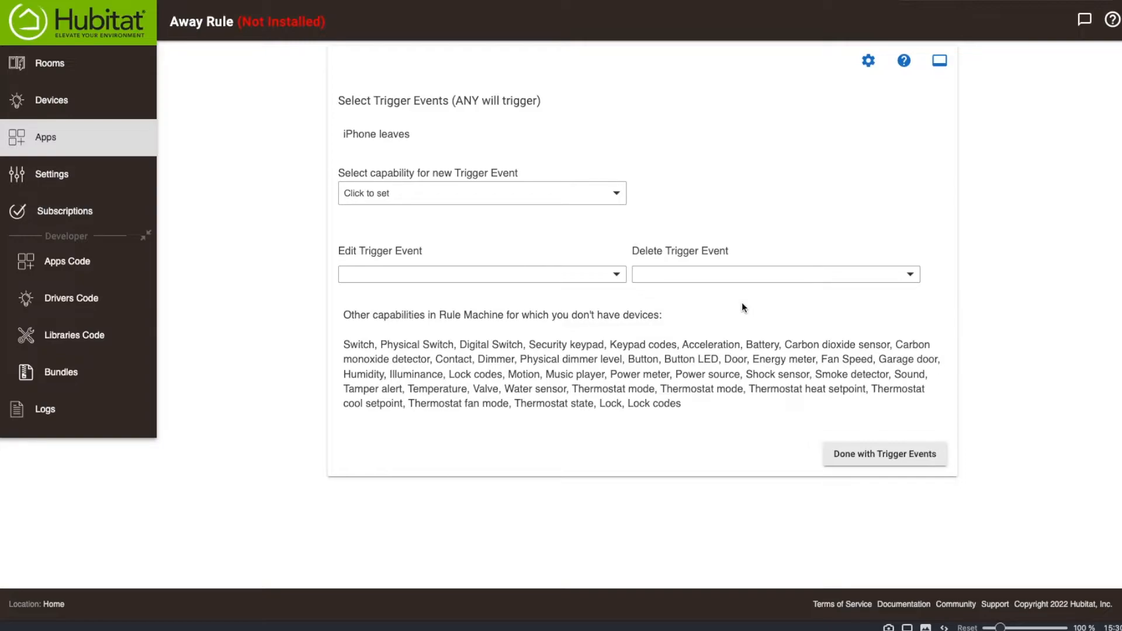
pyautogui.click(927, 453)
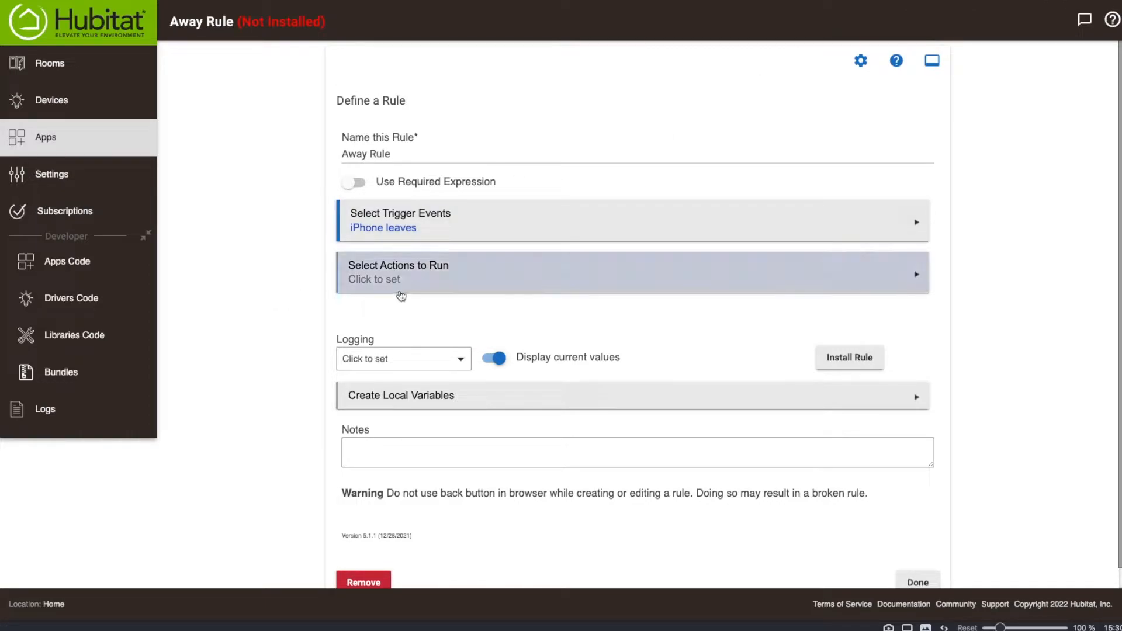
# Open the Away Rule's actions and bring up the available action types.
pyautogui.click(379, 276)
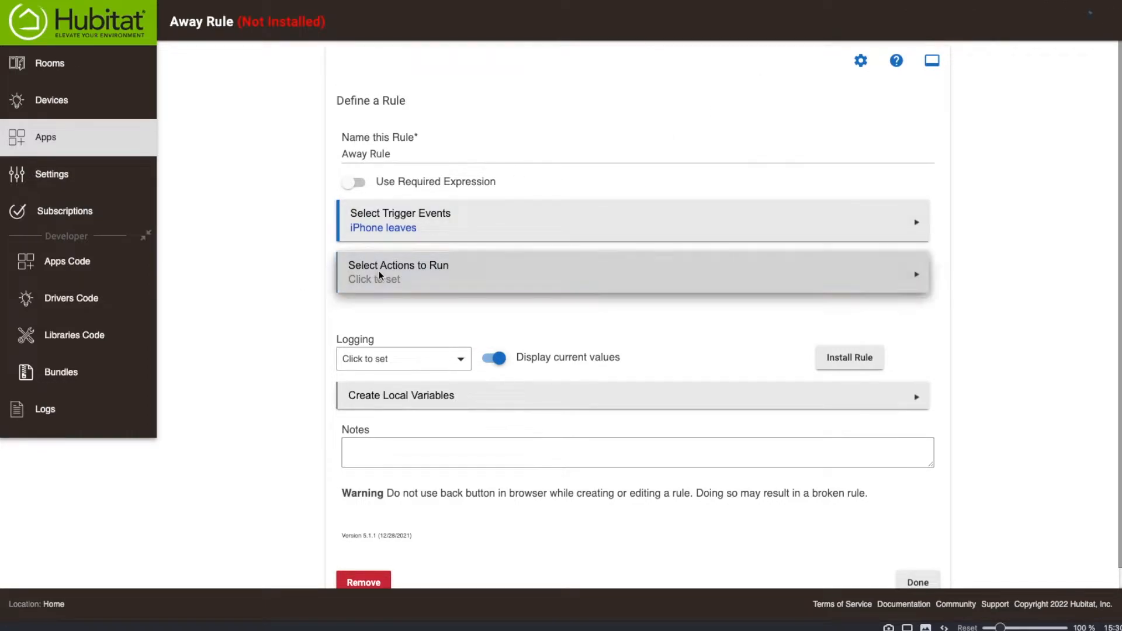
pyautogui.click(401, 159)
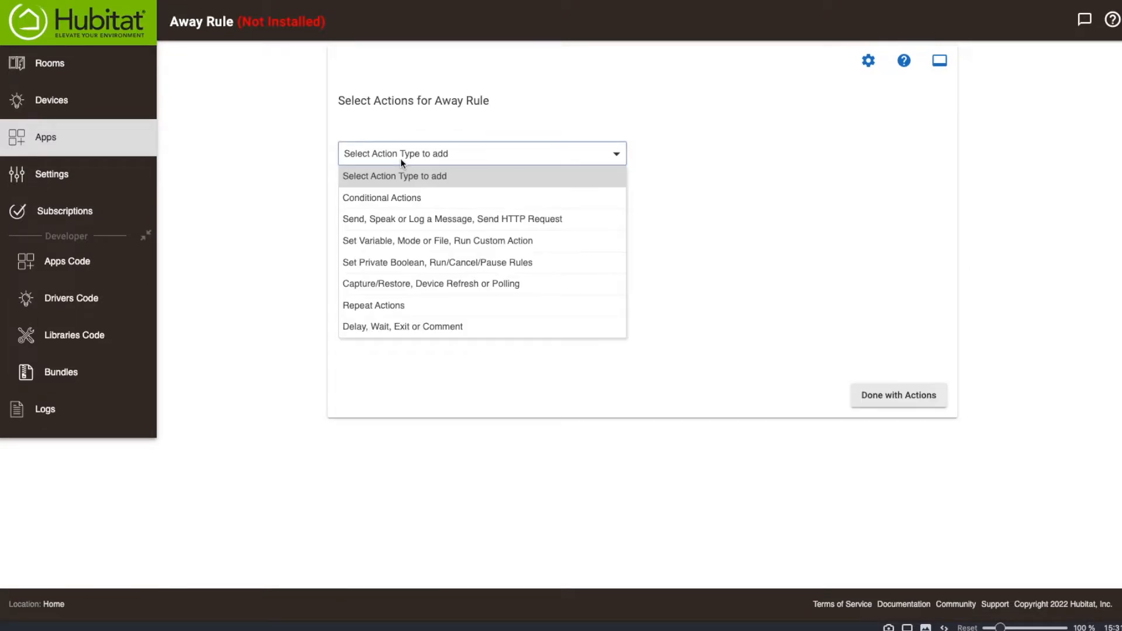
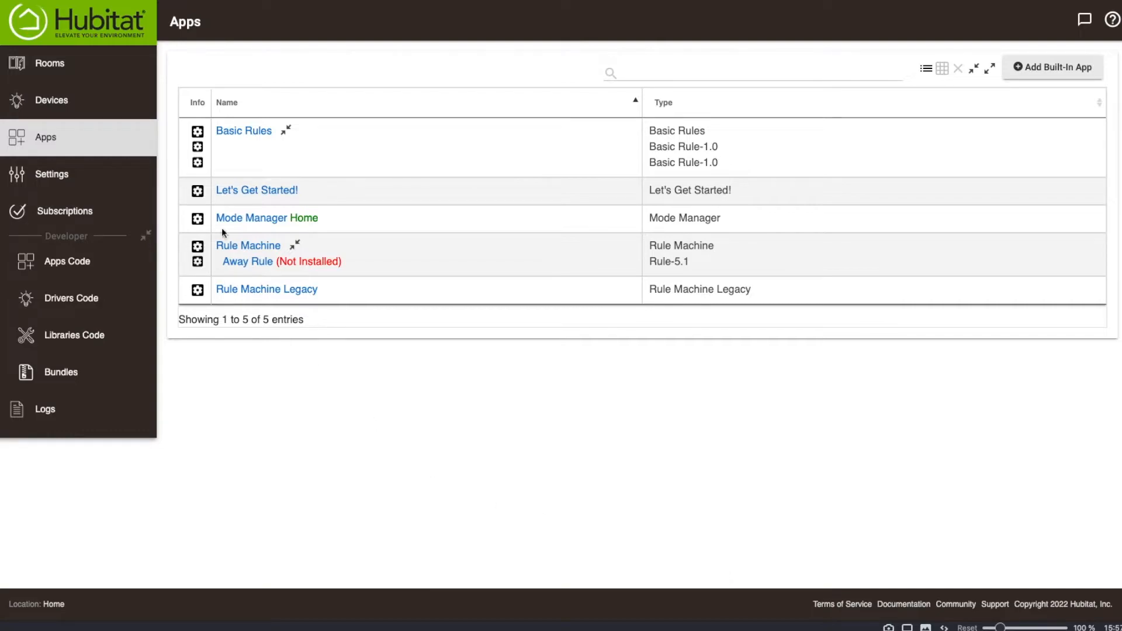
# Look up the pairing instructions for the GoControl garage door controller by finding it by device type.
pyautogui.click(37, 103)
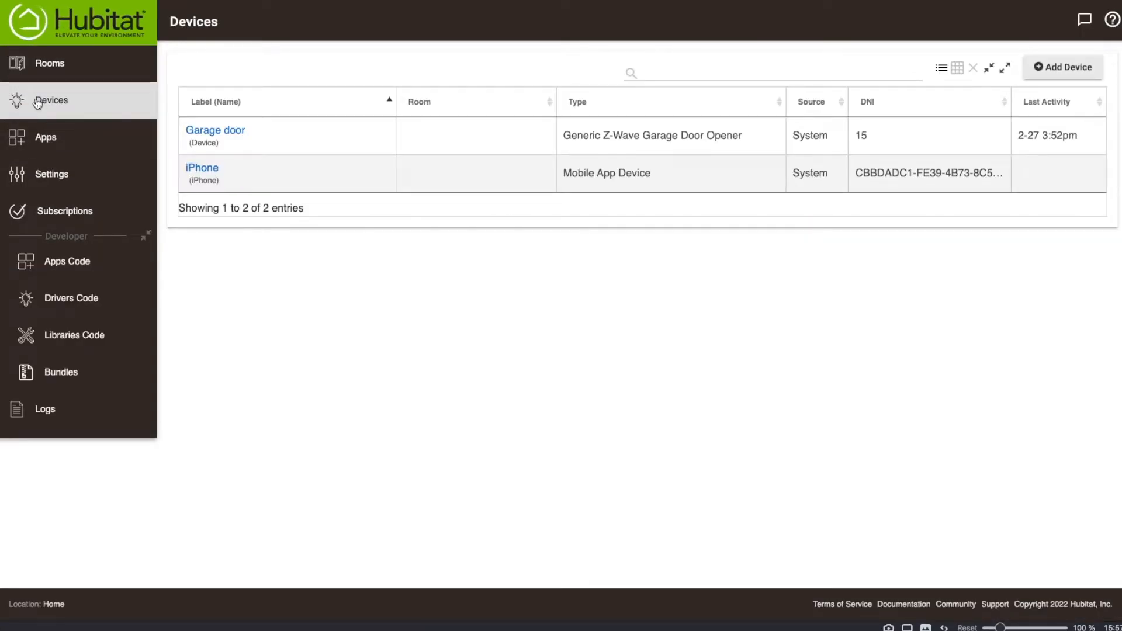
pyautogui.click(234, 138)
pyautogui.click(1062, 67)
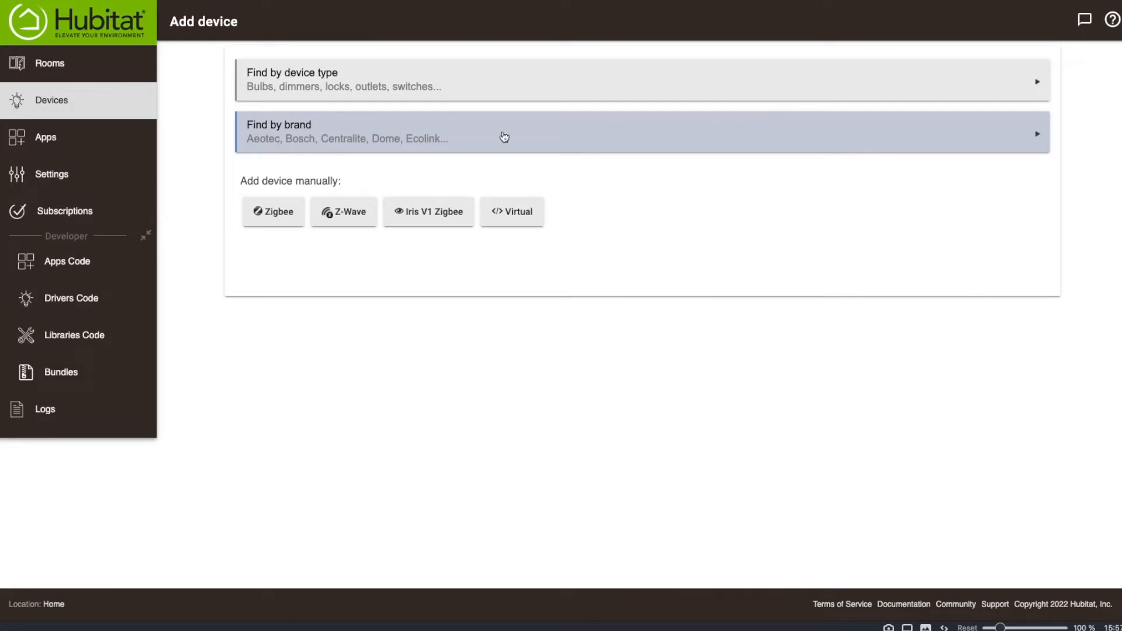
pyautogui.click(317, 84)
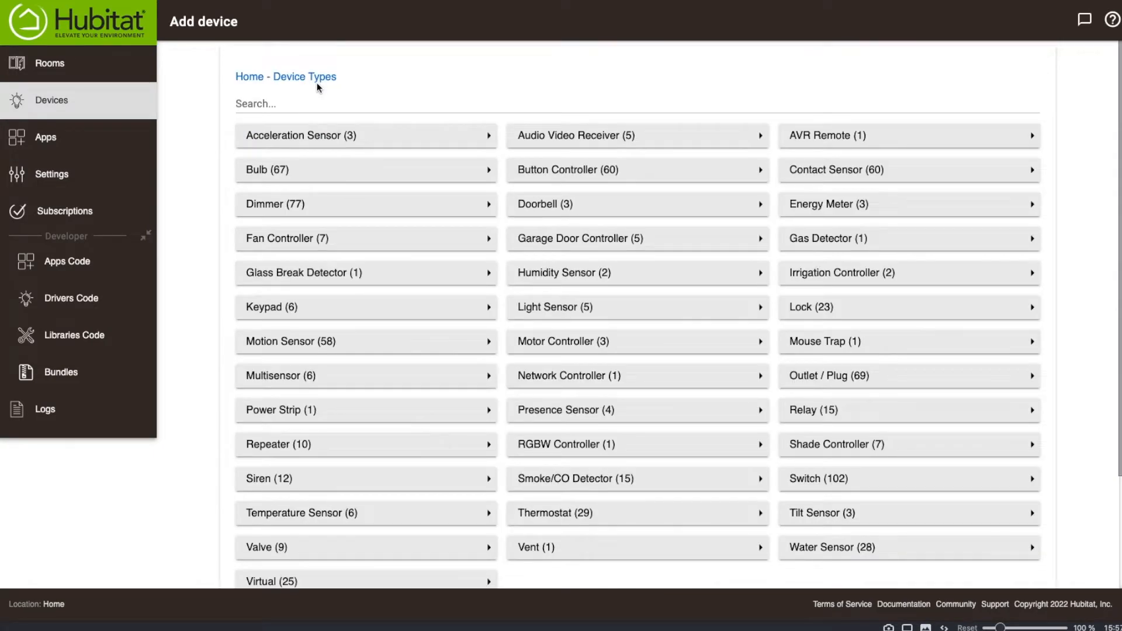
pyautogui.write('gara')
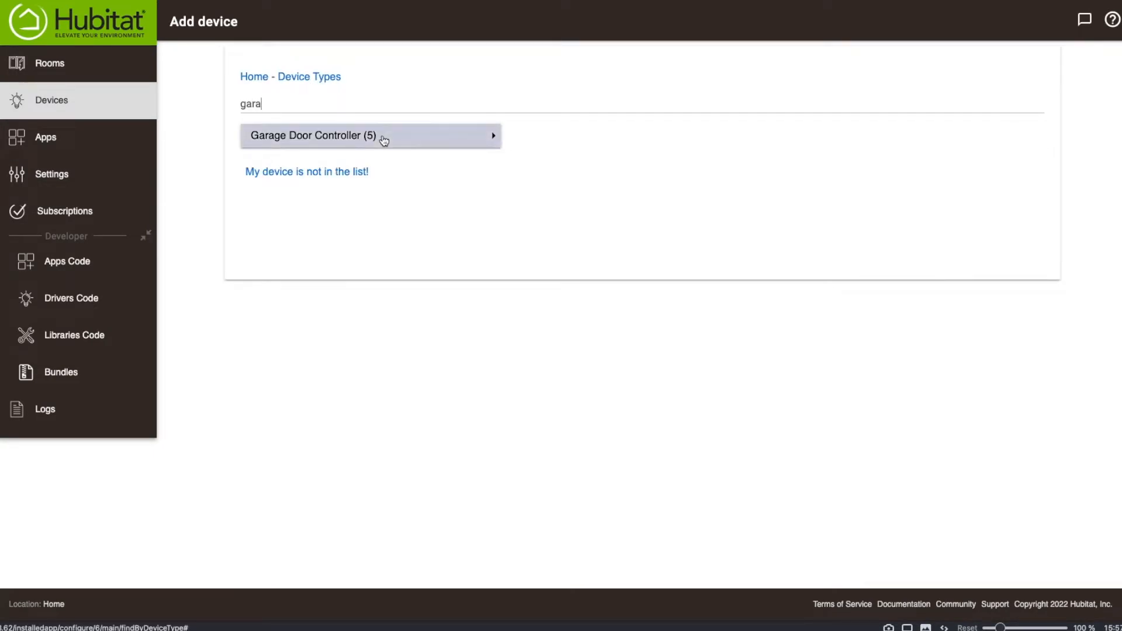
pyautogui.click(383, 141)
pyautogui.click(662, 166)
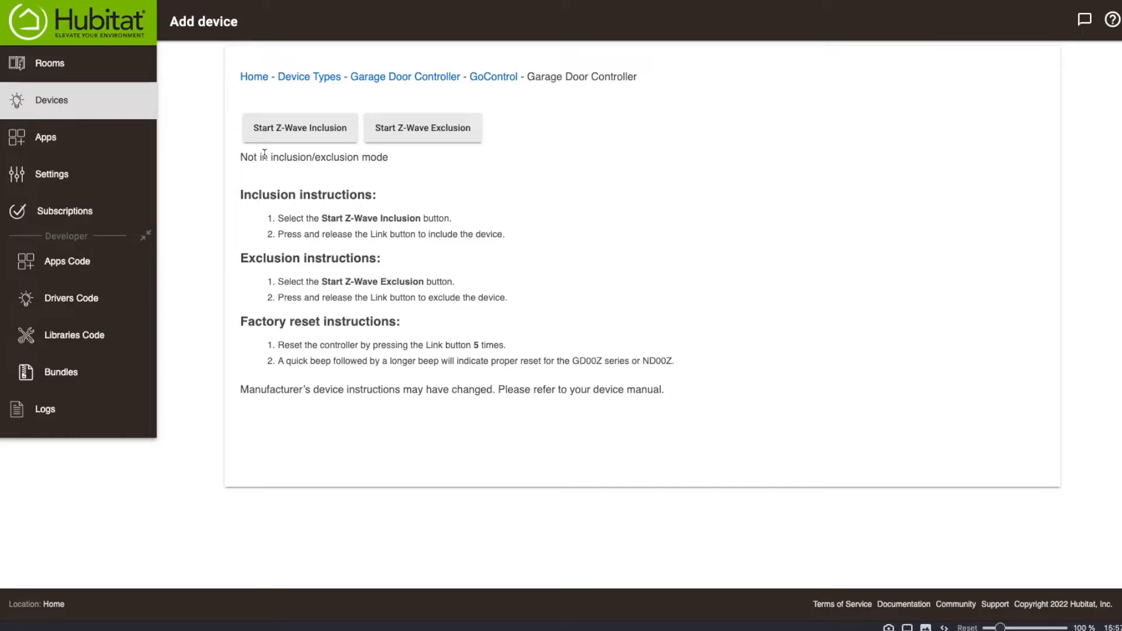
# Open the Garage door device's details from the device list.
pyautogui.click(85, 101)
pyautogui.click(252, 144)
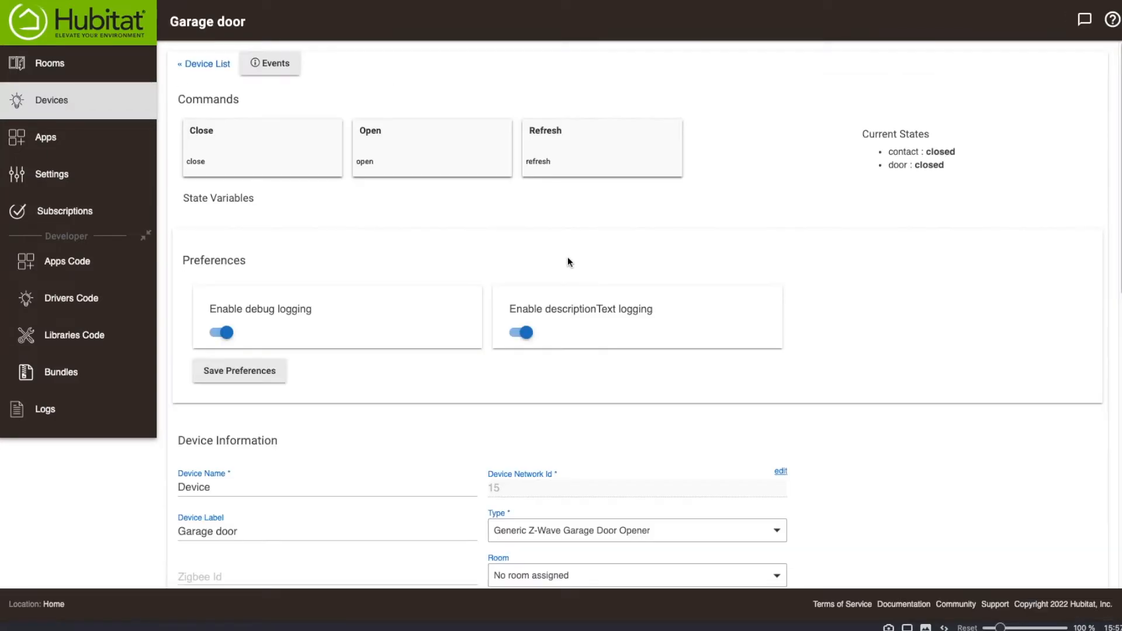
pyautogui.scroll(-1, 637, 507)
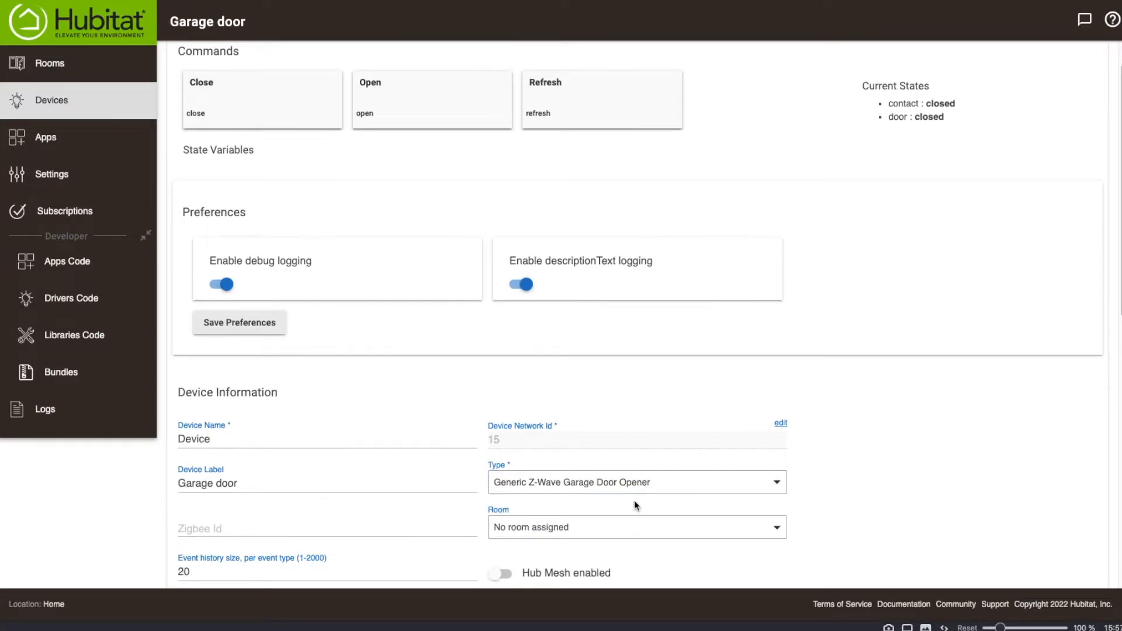
pyautogui.scroll(-1, 634, 500)
# Set the Garage door's device type to Device.
pyautogui.click(633, 465)
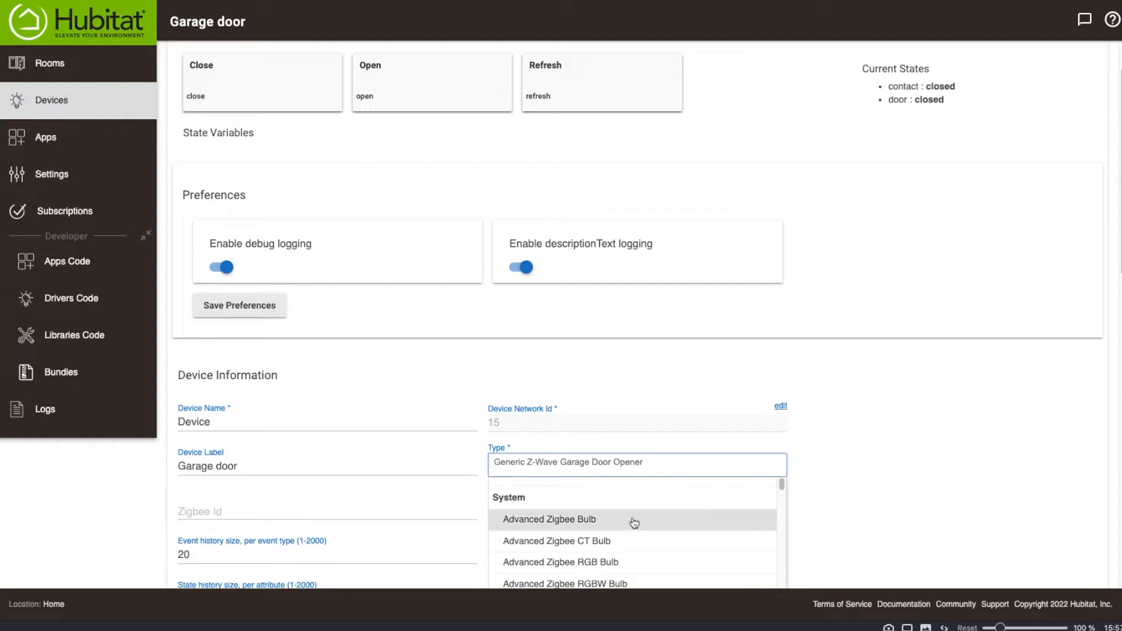
pyautogui.write('devi')
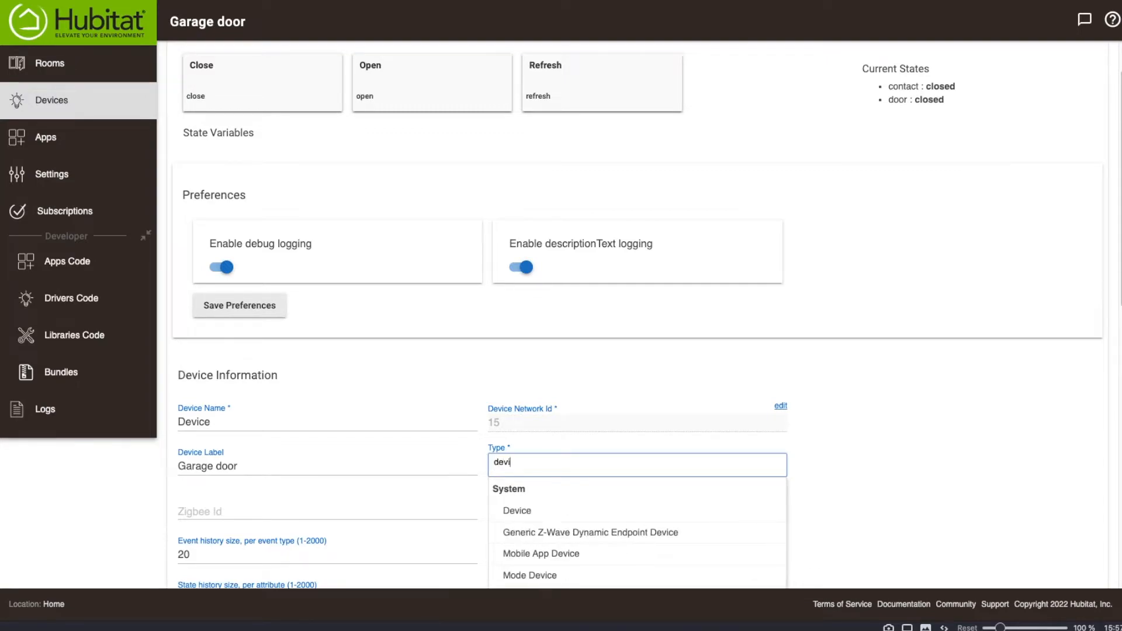
pyautogui.click(535, 512)
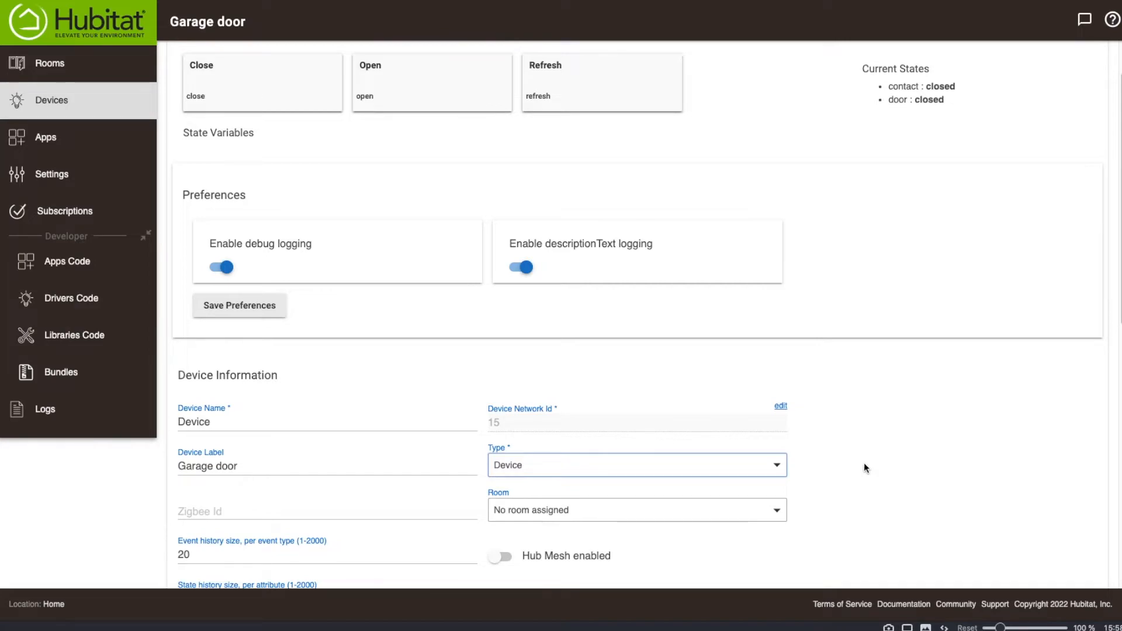
# Set the Garage door's device type to Generic Z-Wave Garage Door Opener and save the device.
pyautogui.click(716, 473)
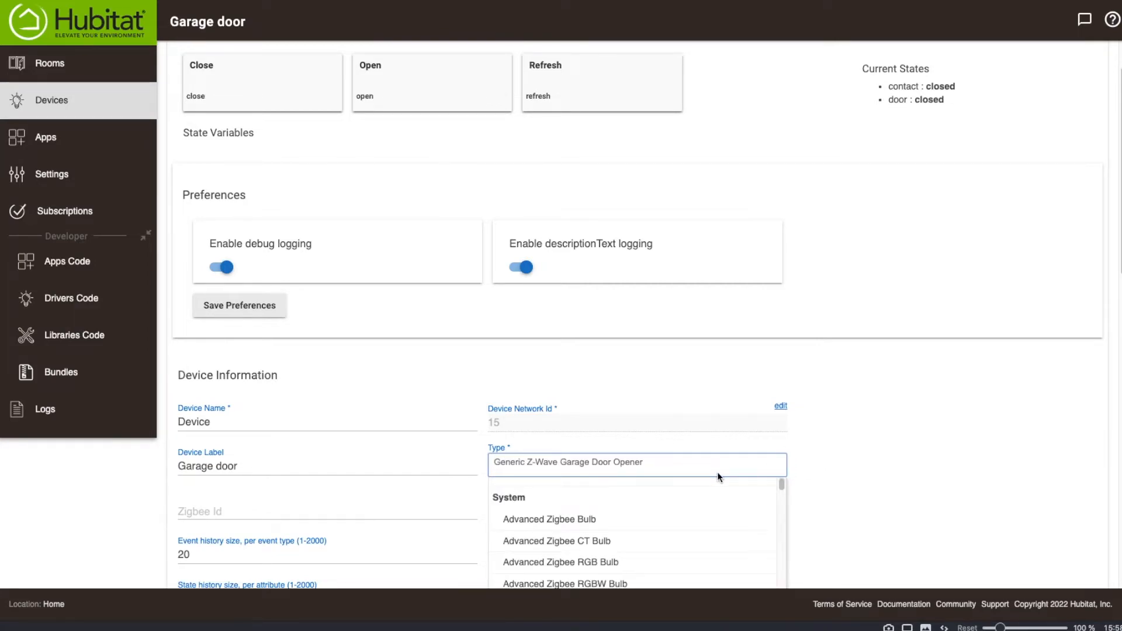
pyautogui.write('garage')
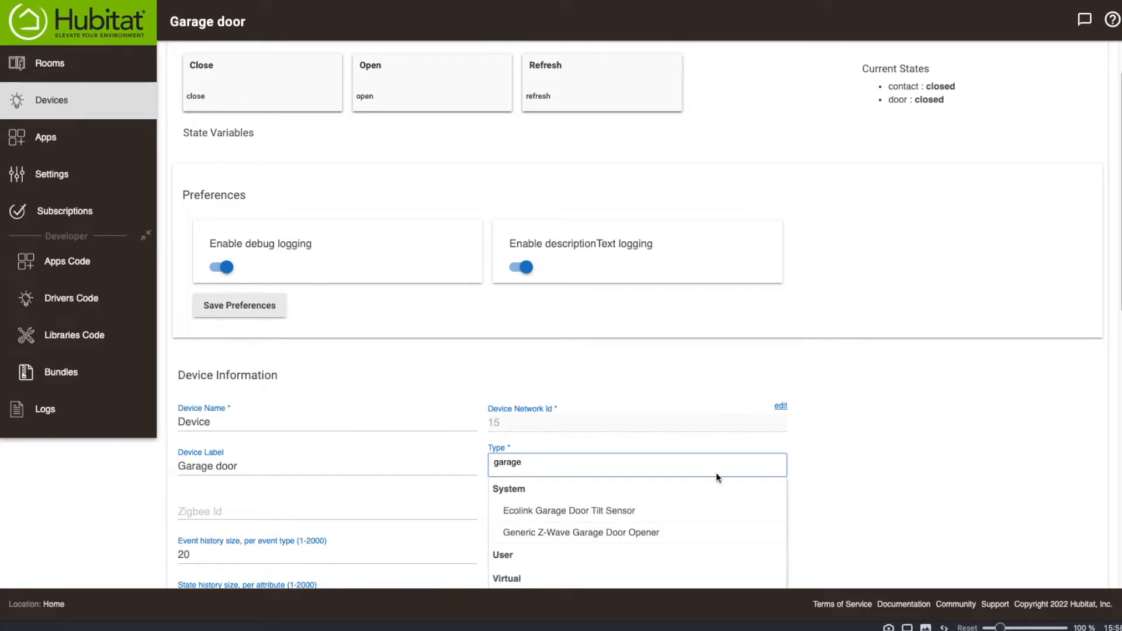
pyautogui.click(631, 540)
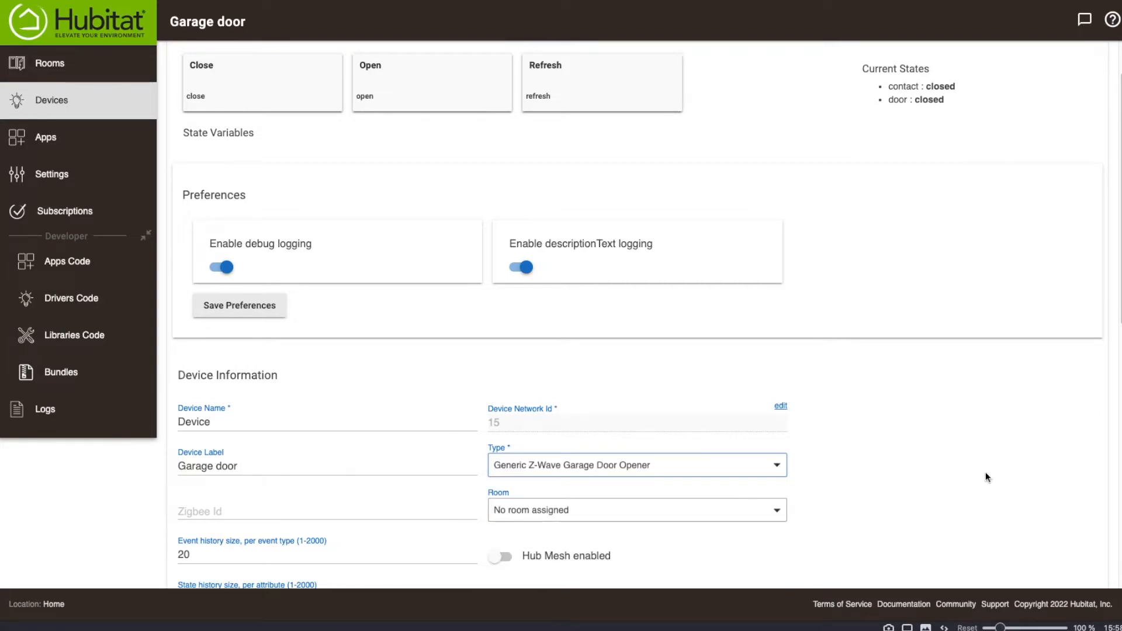
pyautogui.scroll(-10, 985, 473)
pyautogui.scroll(5, 934, 474)
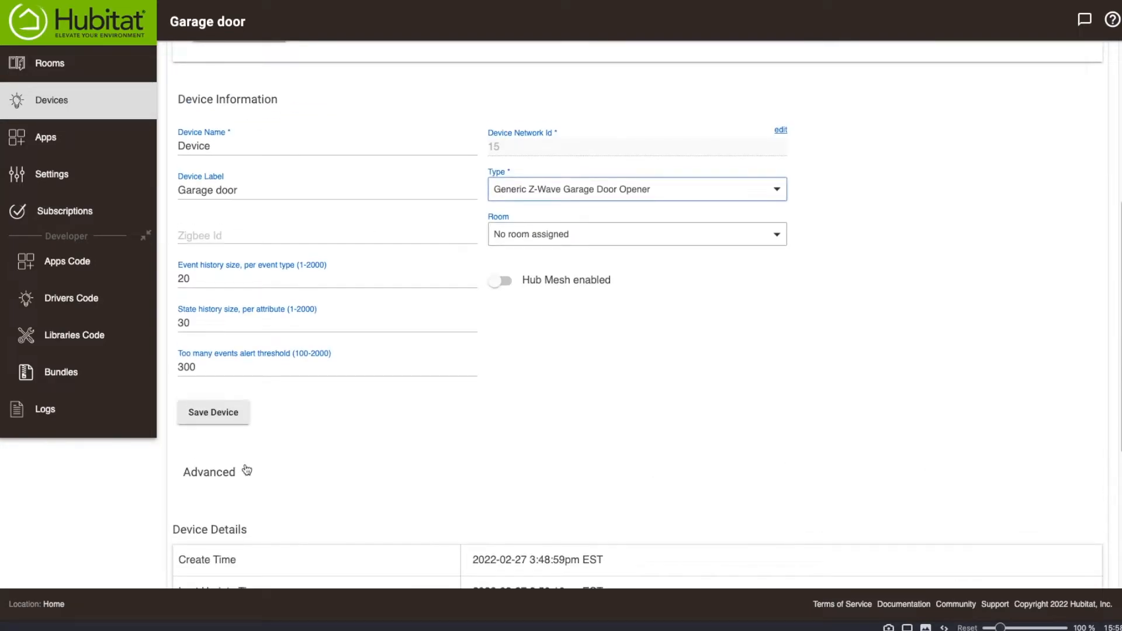
pyautogui.click(223, 413)
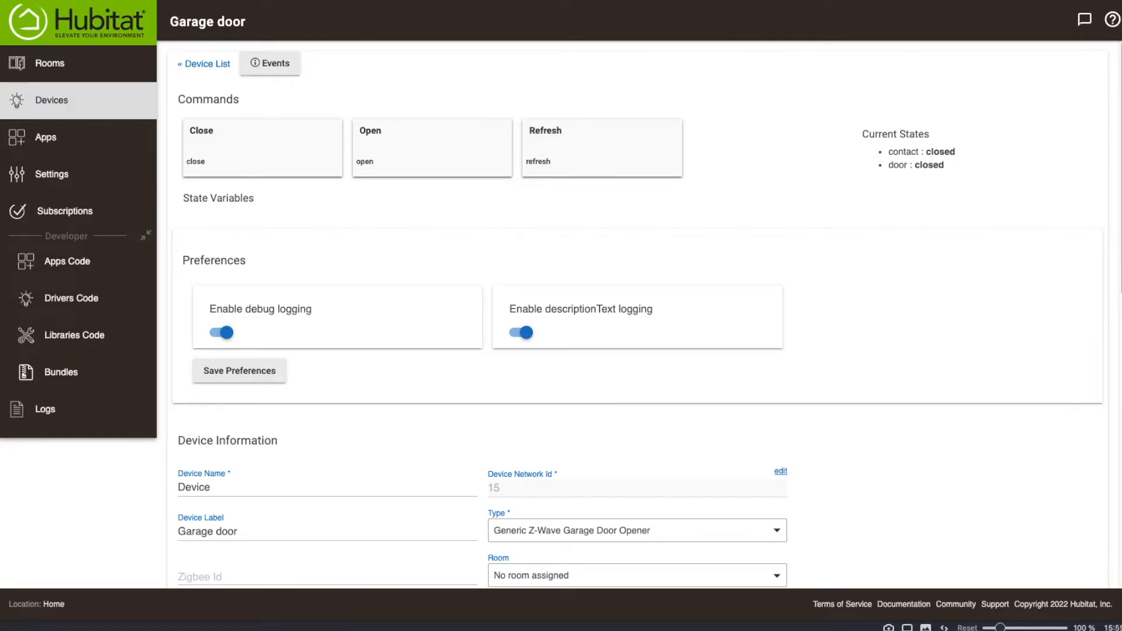
# Try adding a Control HSM, Garage Doors, Locks, Valves or Thermostats action to the Away Rule, cancel it, and leave its actions.
pyautogui.click(45, 142)
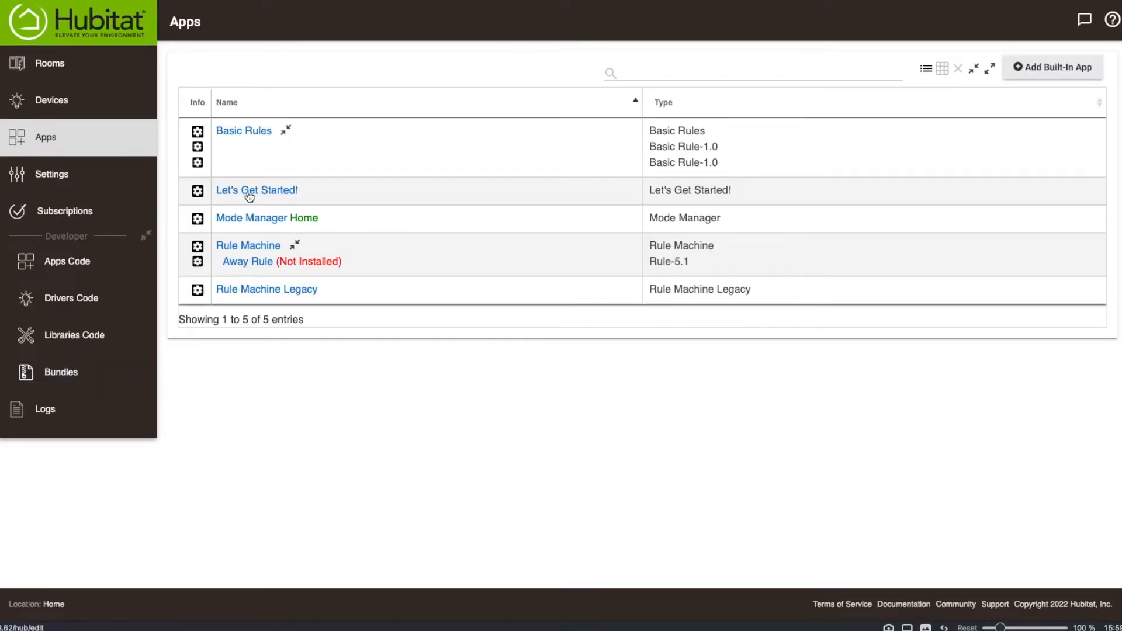
pyautogui.click(241, 264)
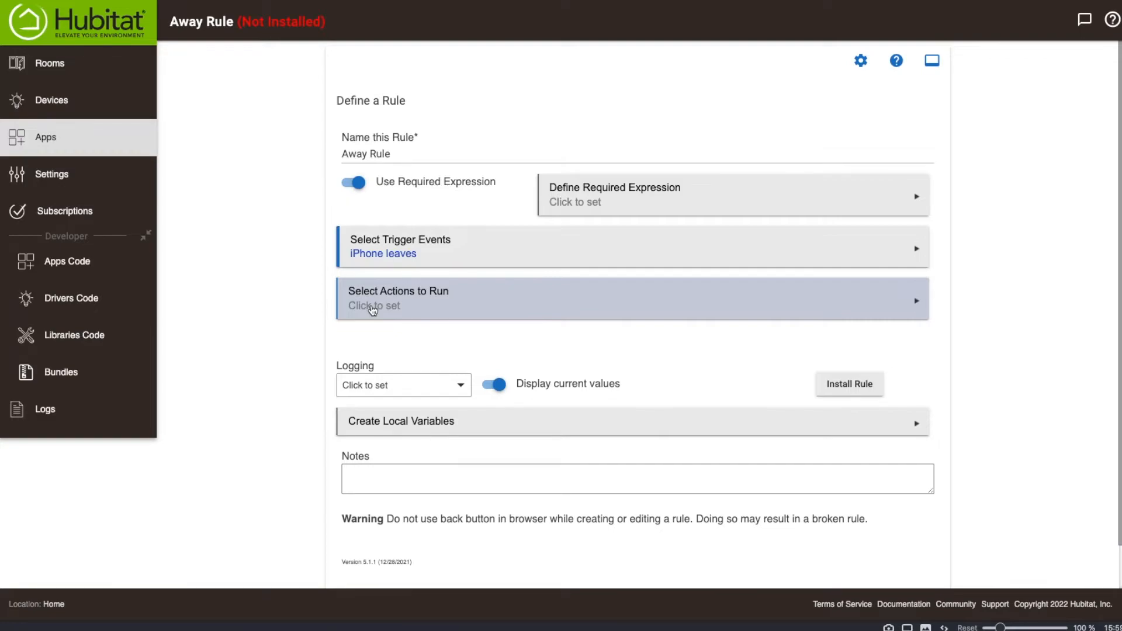
pyautogui.click(373, 308)
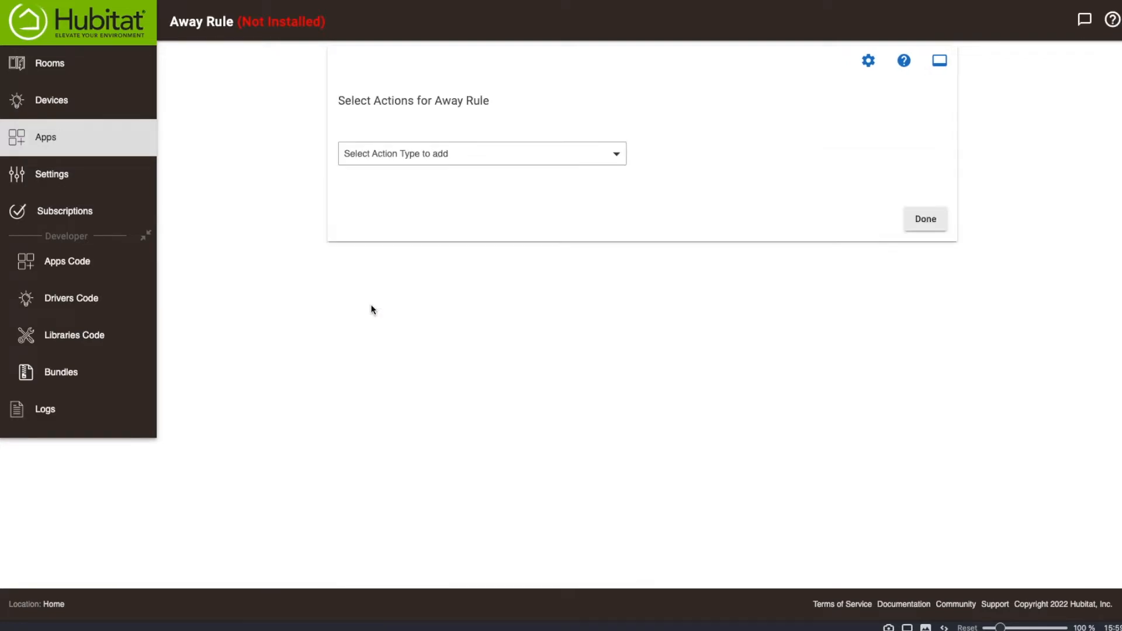
pyautogui.click(402, 156)
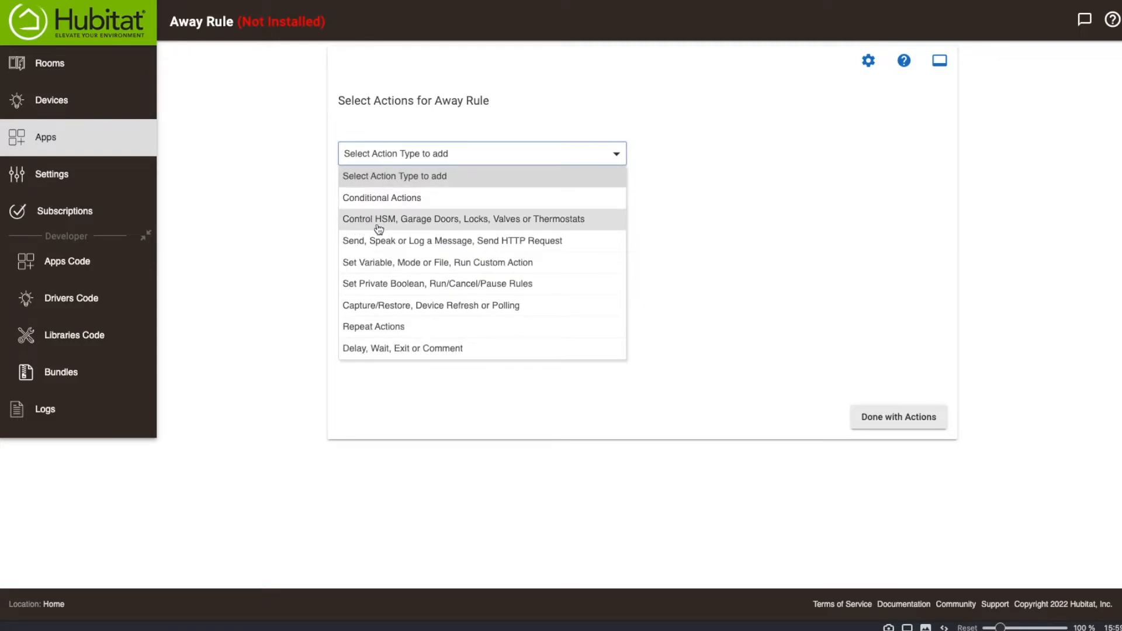
pyautogui.click(557, 219)
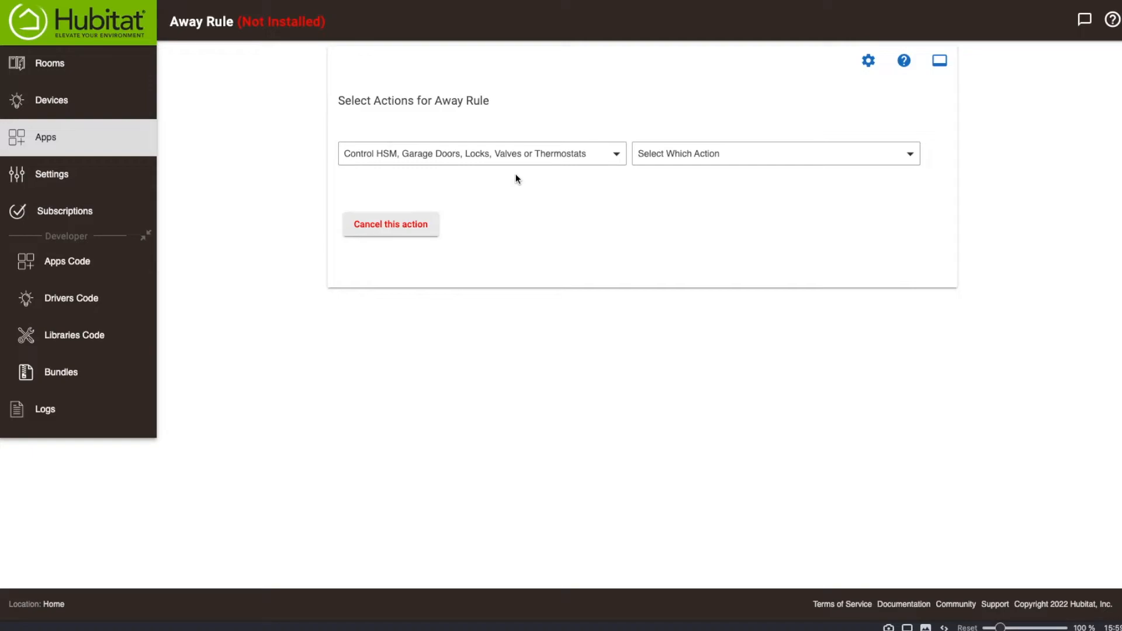
pyautogui.click(392, 229)
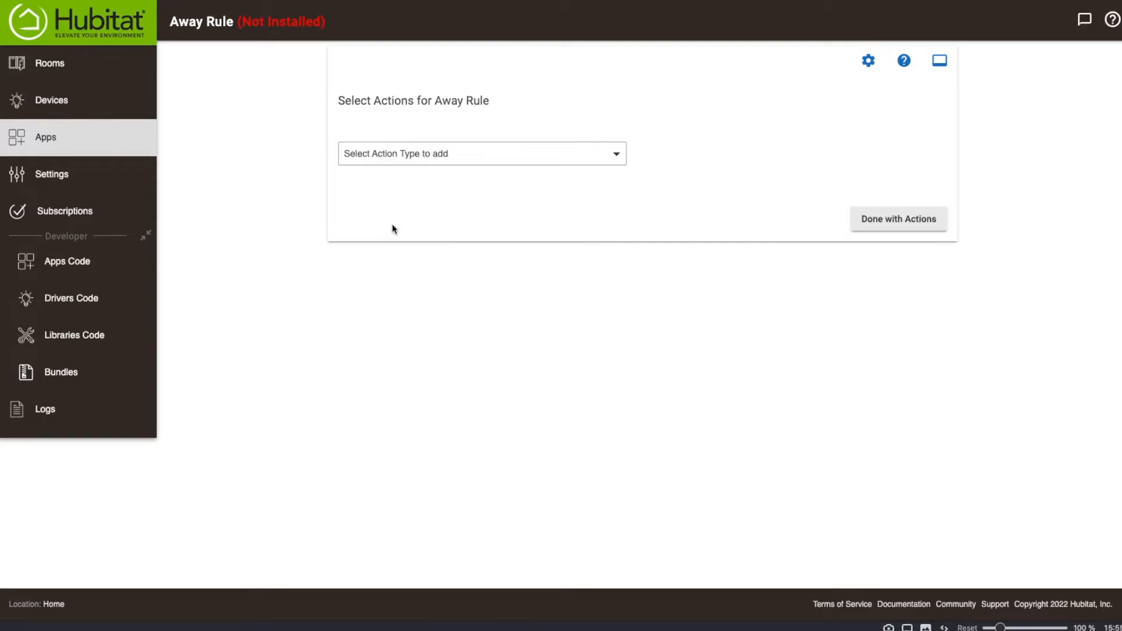
pyautogui.click(886, 221)
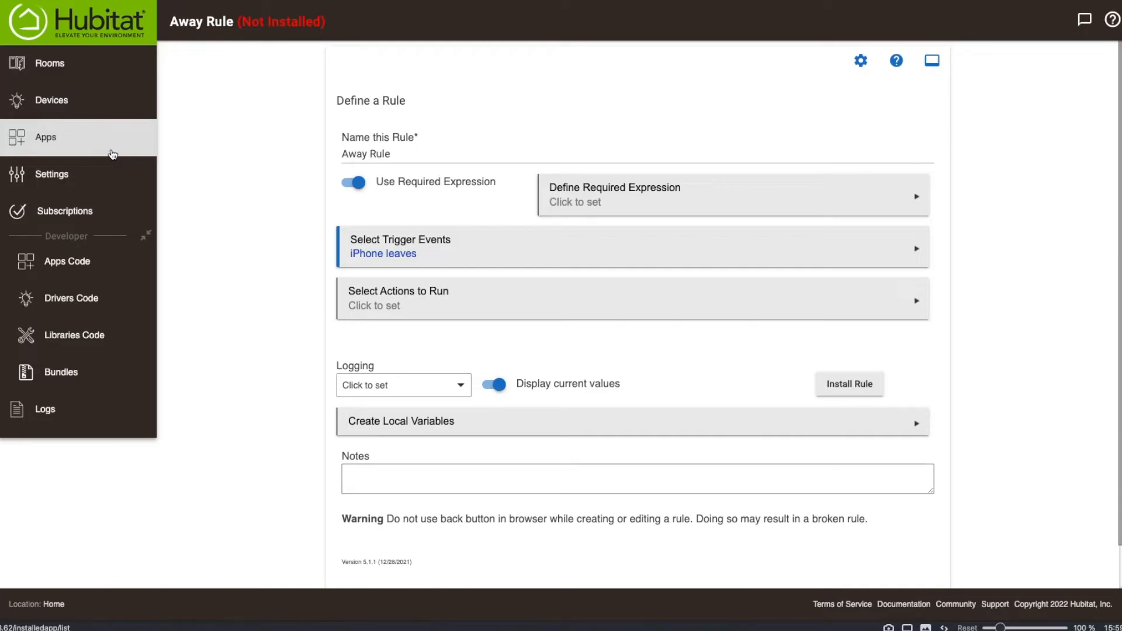
# Create a new Basic Rule triggered when the iPhone presence sensor senses that everyone has left.
pyautogui.click(101, 147)
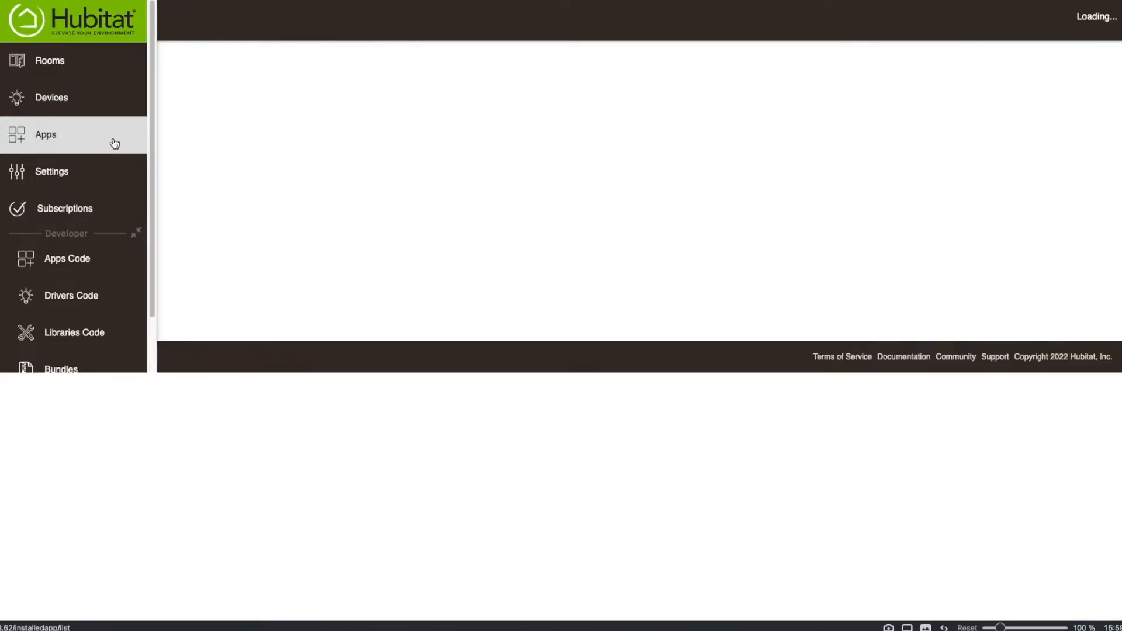
pyautogui.click(245, 134)
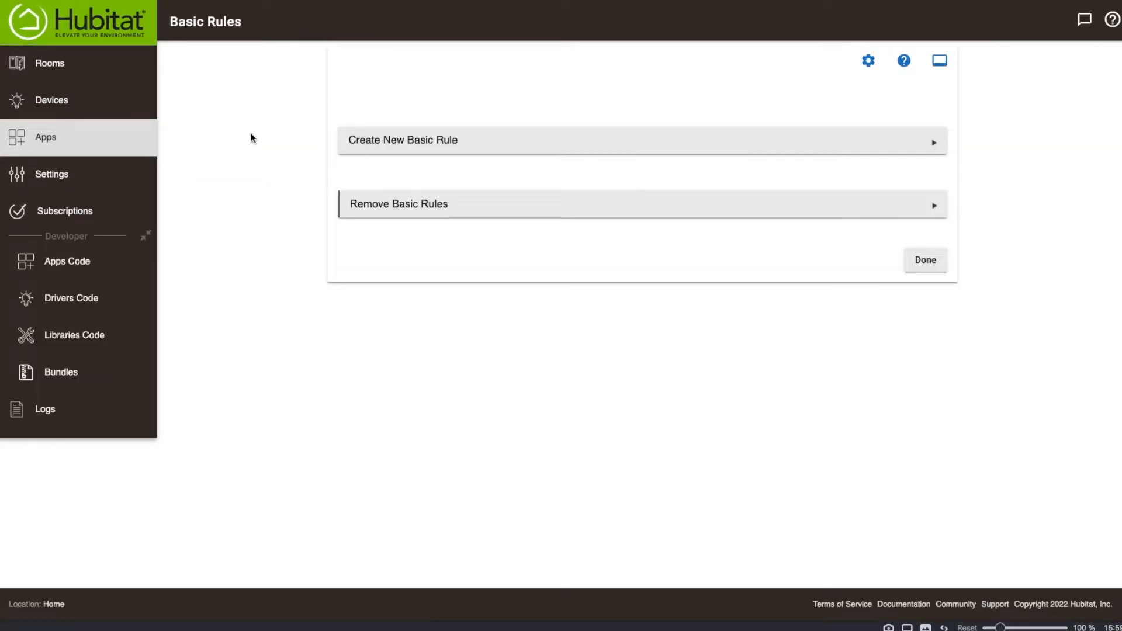
pyautogui.click(434, 142)
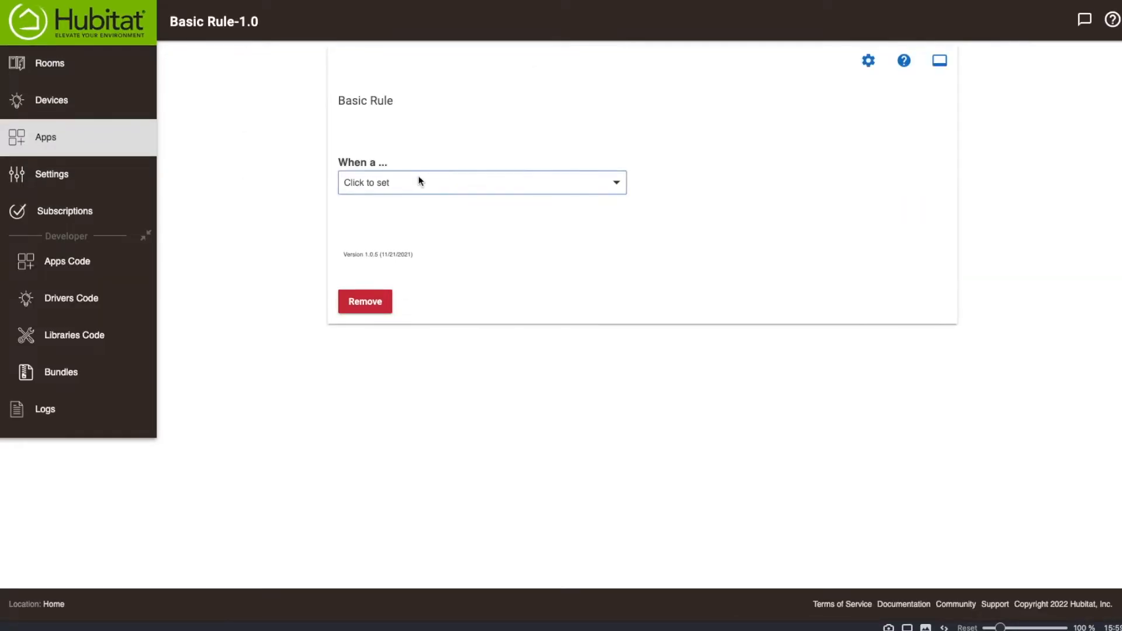
pyautogui.click(399, 184)
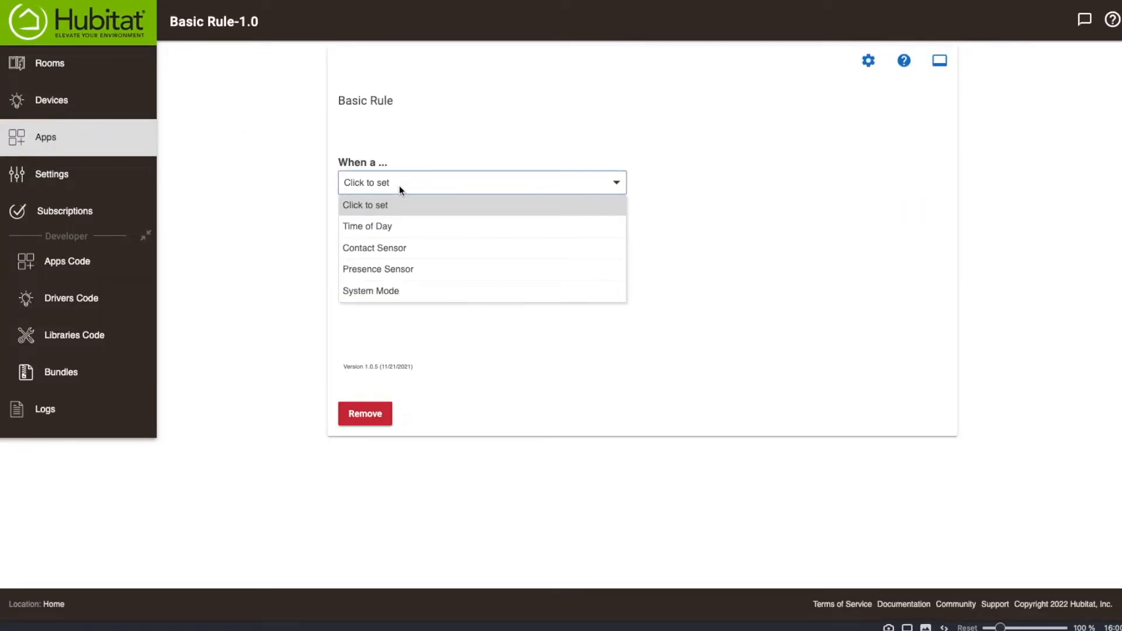
pyautogui.click(394, 273)
pyautogui.click(701, 184)
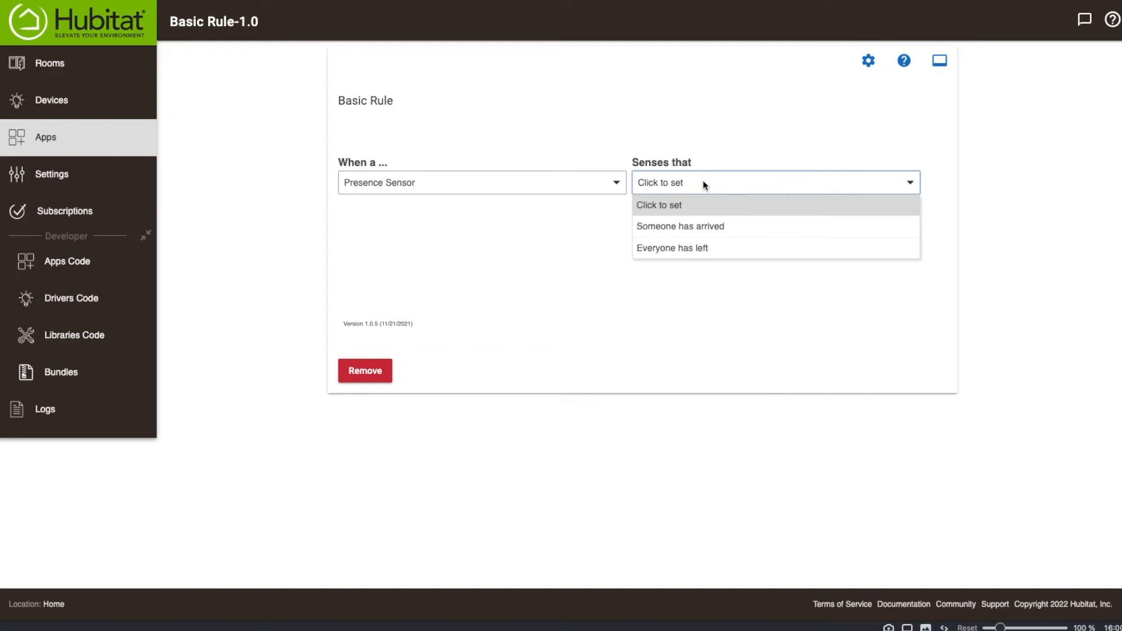
pyautogui.click(687, 253)
pyautogui.click(369, 224)
pyautogui.click(372, 260)
pyautogui.click(608, 291)
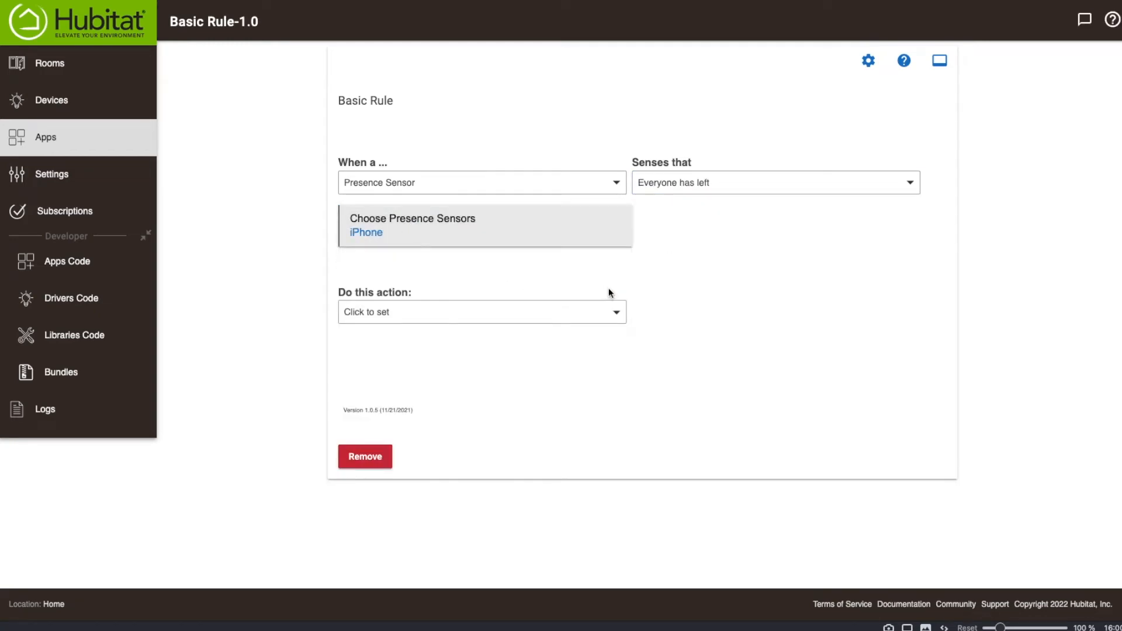
# Check which actions the new Basic Rule offers, and remove that rule.
pyautogui.click(442, 315)
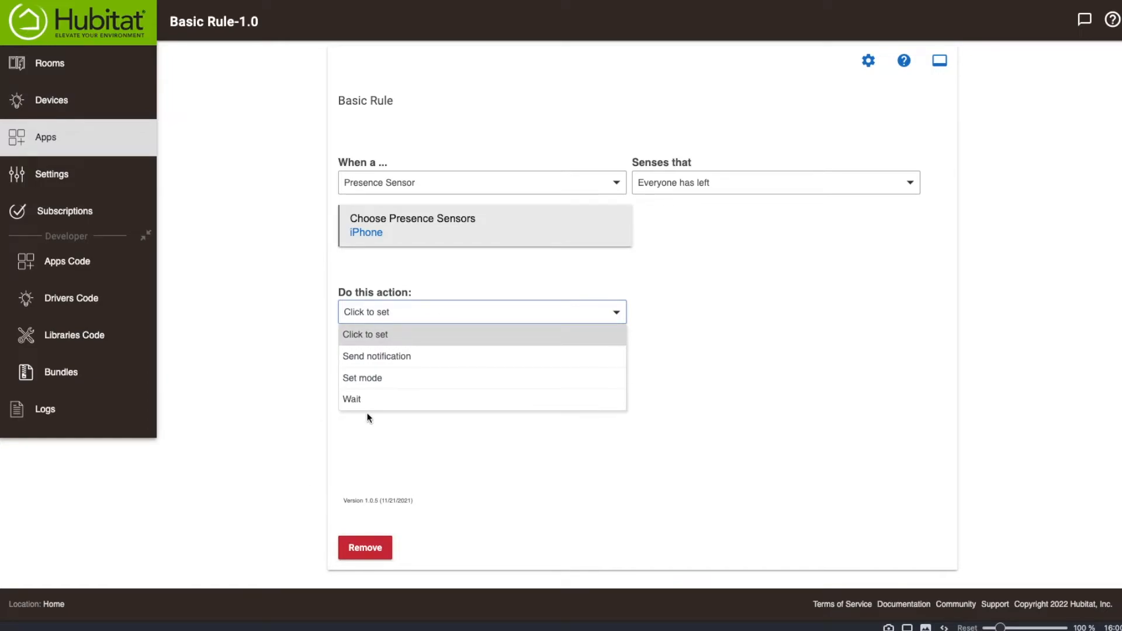
pyautogui.click(778, 393)
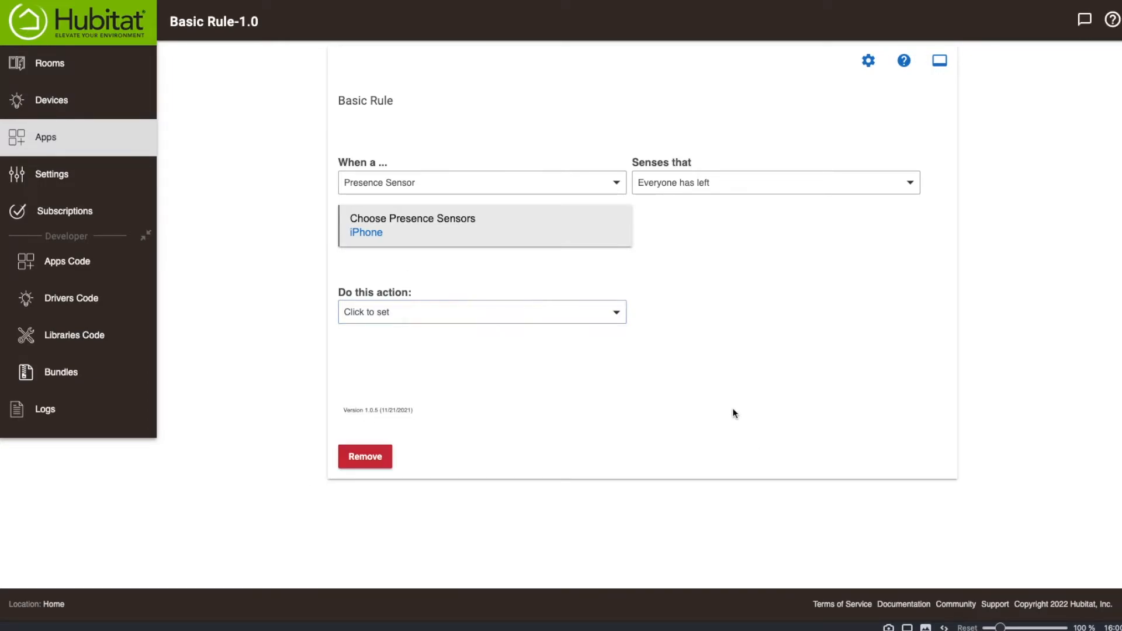
pyautogui.click(363, 458)
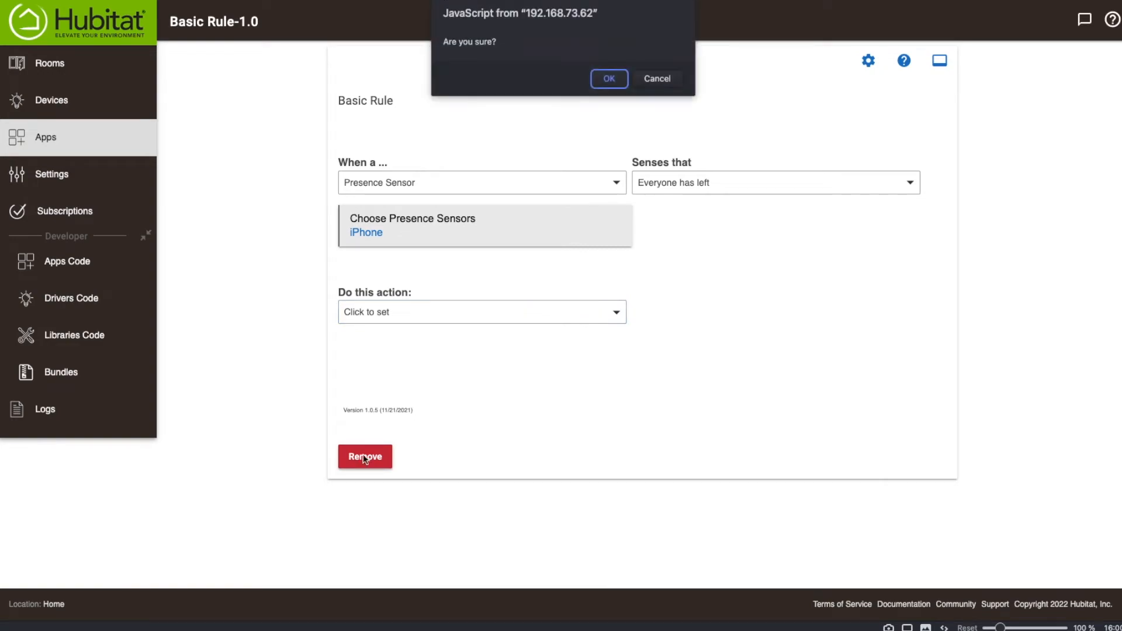
pyautogui.click(608, 81)
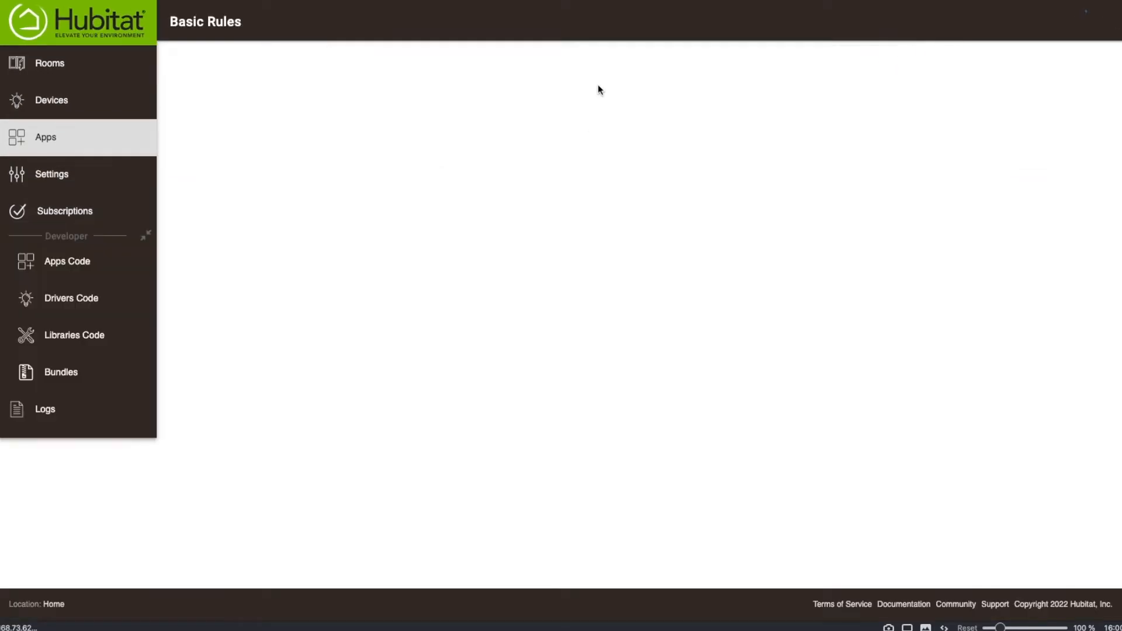
# Reopen the Away Rule from the apps list and go to its actions.
pyautogui.click(35, 146)
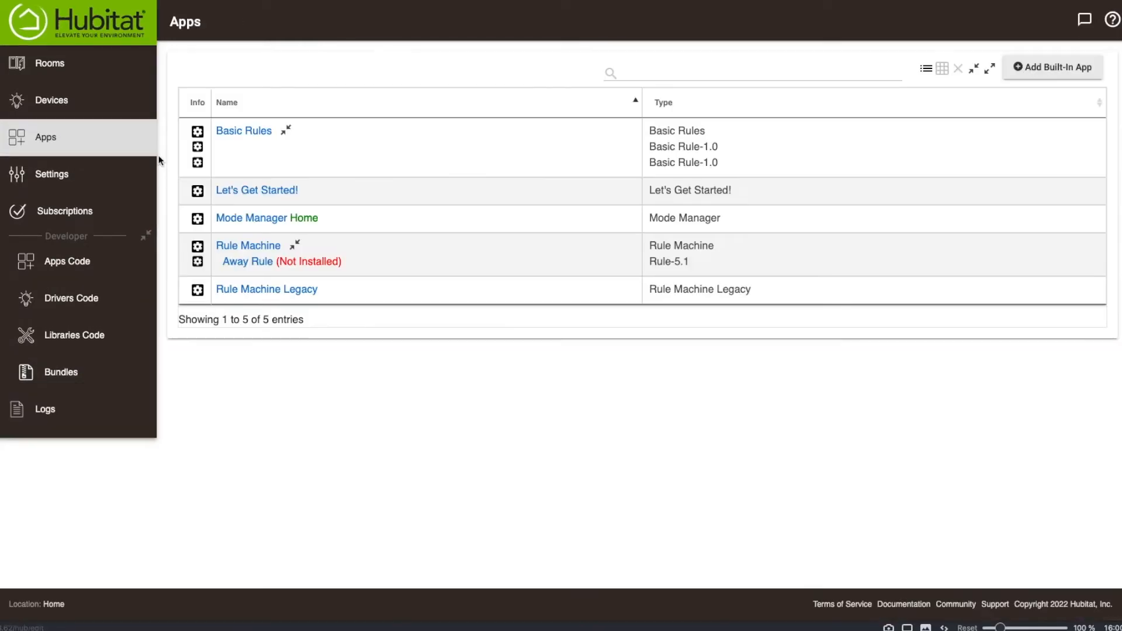
pyautogui.click(255, 266)
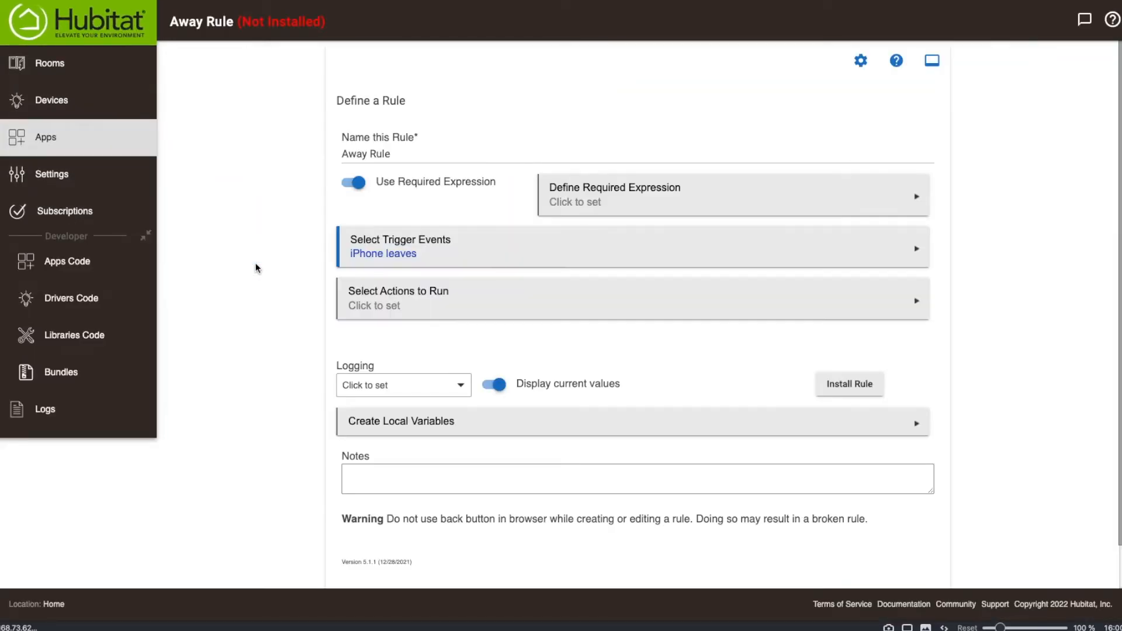
pyautogui.click(412, 301)
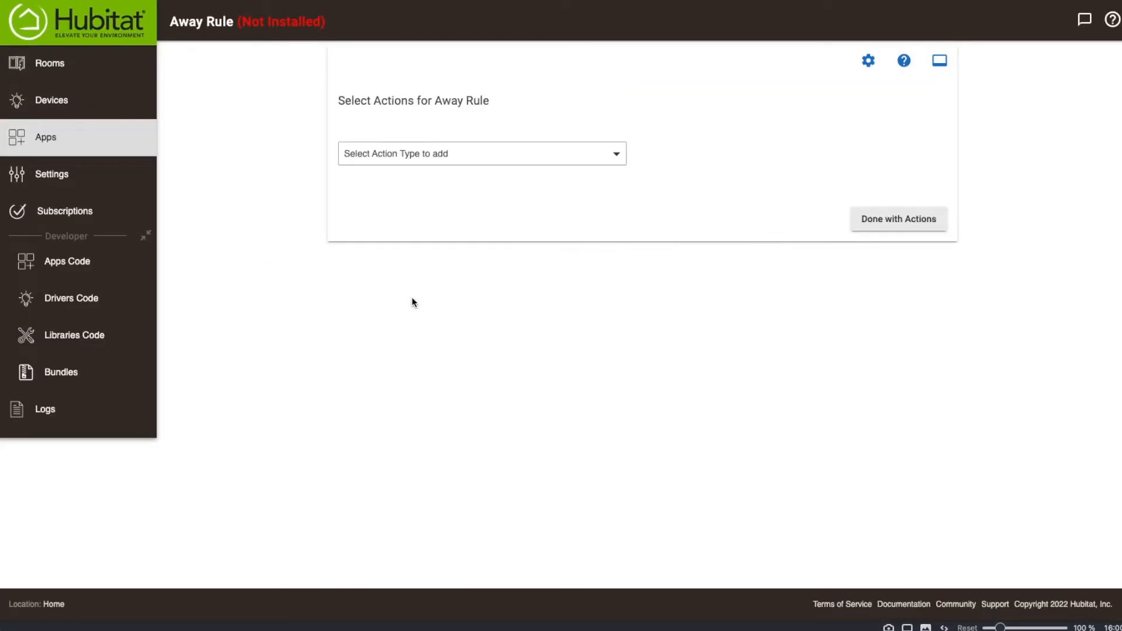
# Add an Open/Close garage door action from Control HSM, Garage Doors, Locks, Valves or Thermostats to the Away Rule, and set it to Close.
pyautogui.click(420, 152)
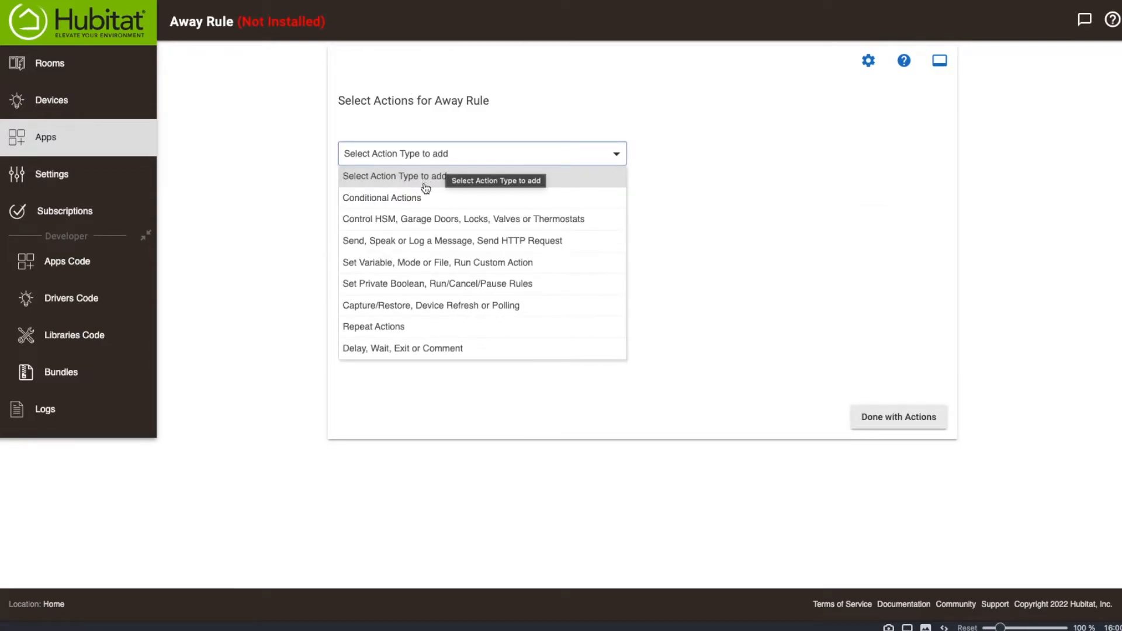
pyautogui.click(409, 220)
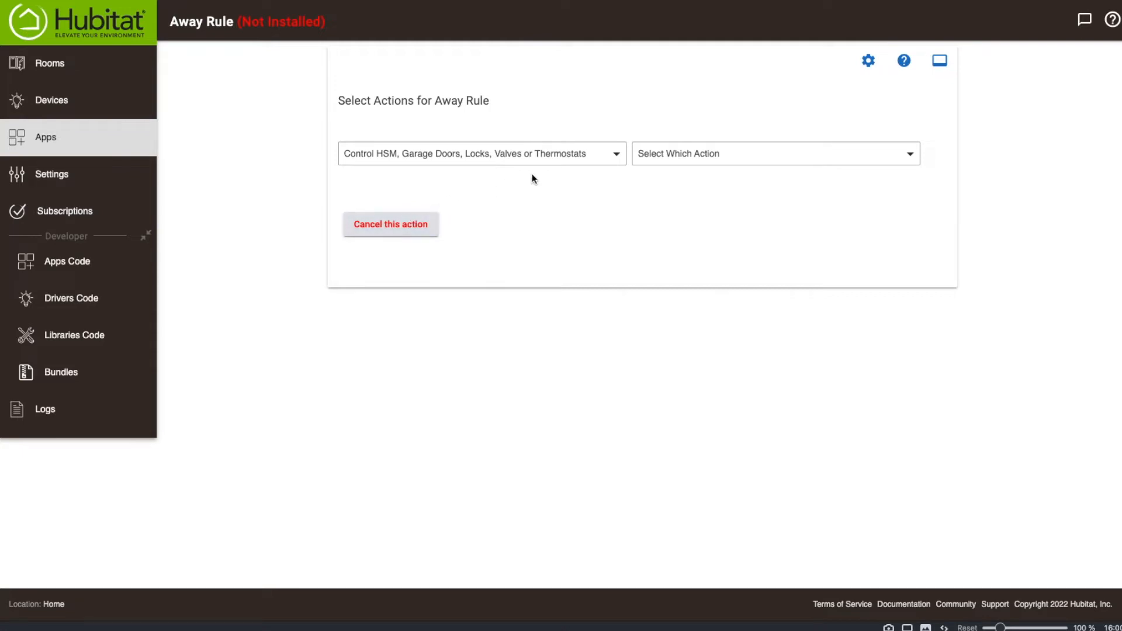
pyautogui.click(696, 153)
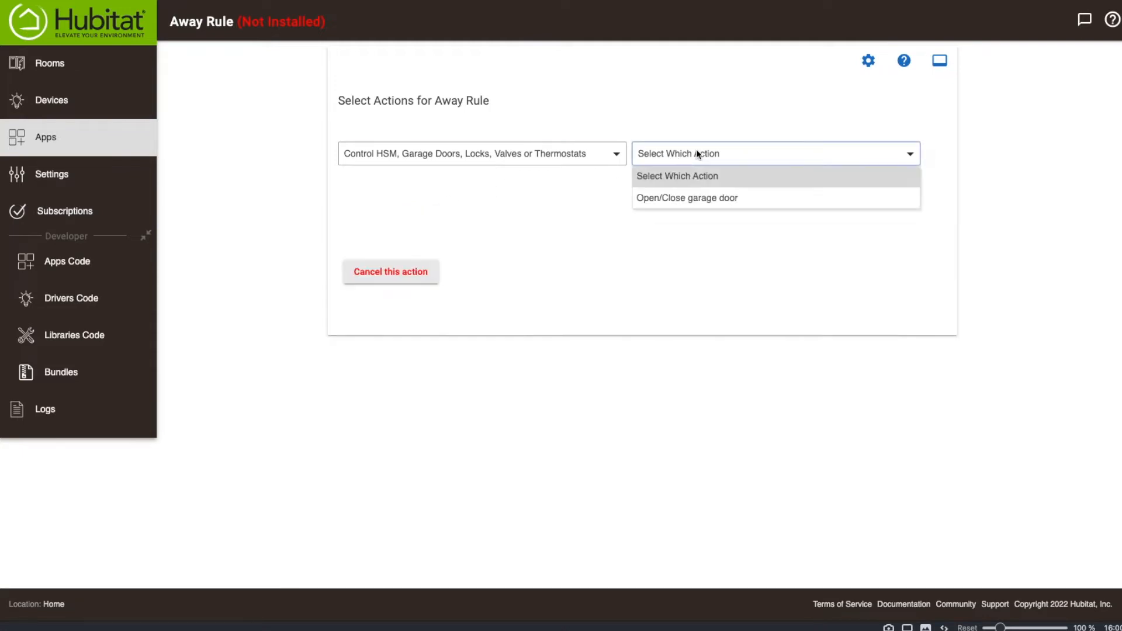
pyautogui.click(708, 201)
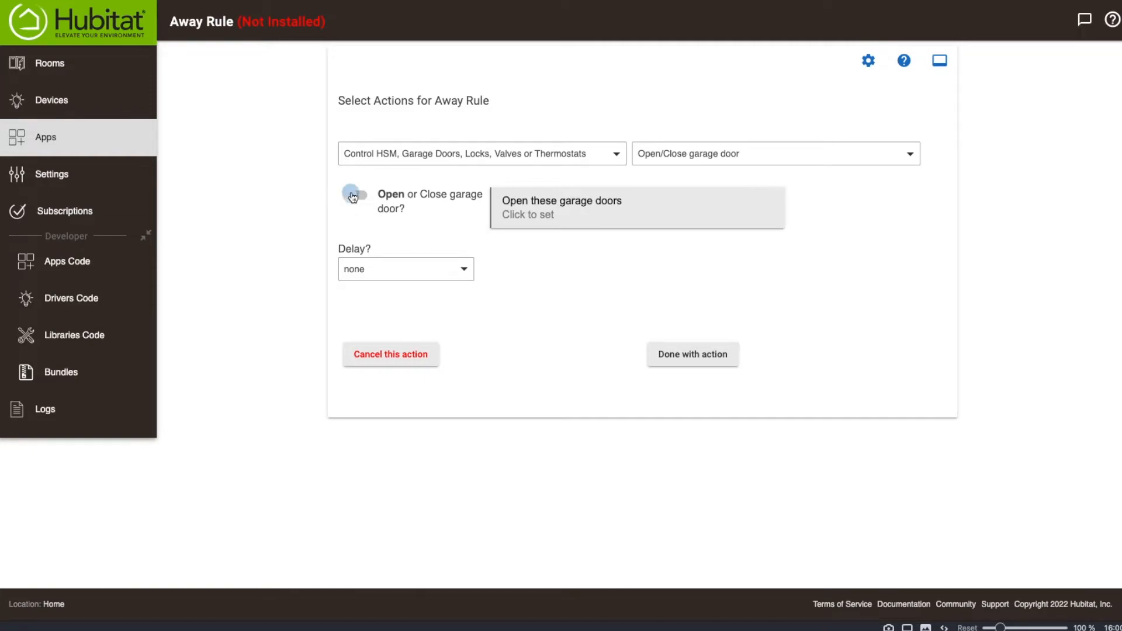
pyautogui.click(353, 196)
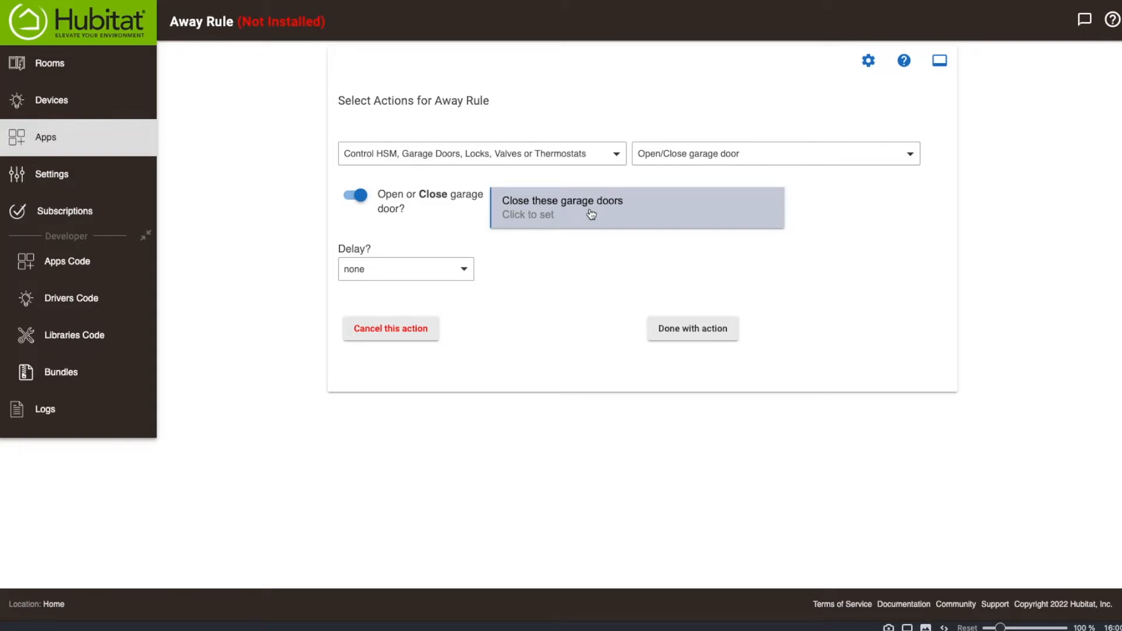
pyautogui.click(354, 199)
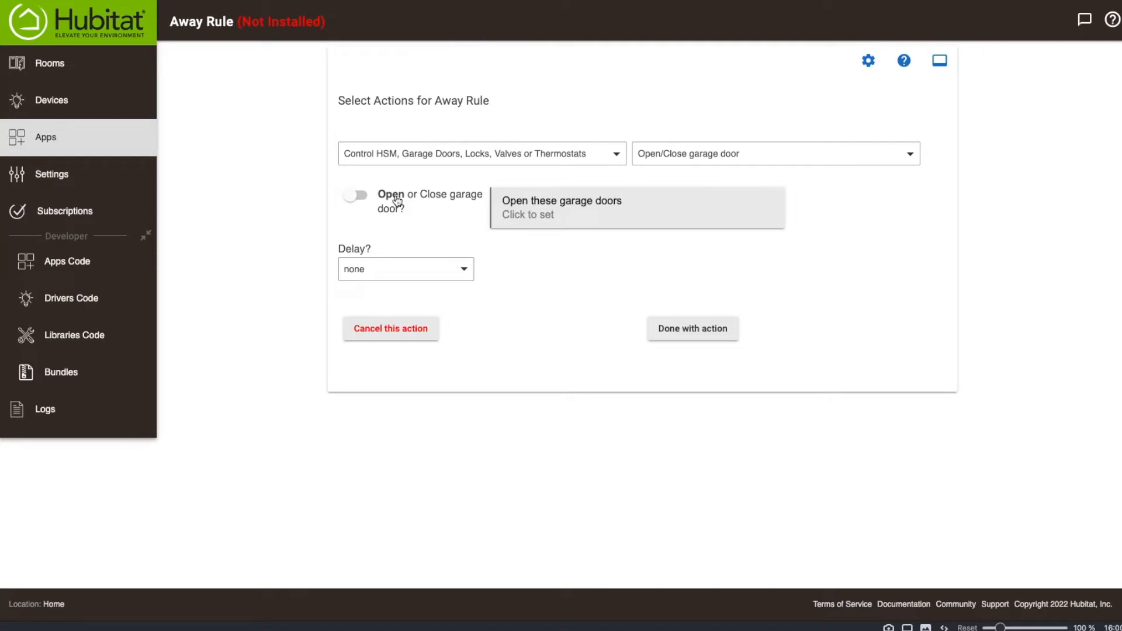
pyautogui.click(593, 217)
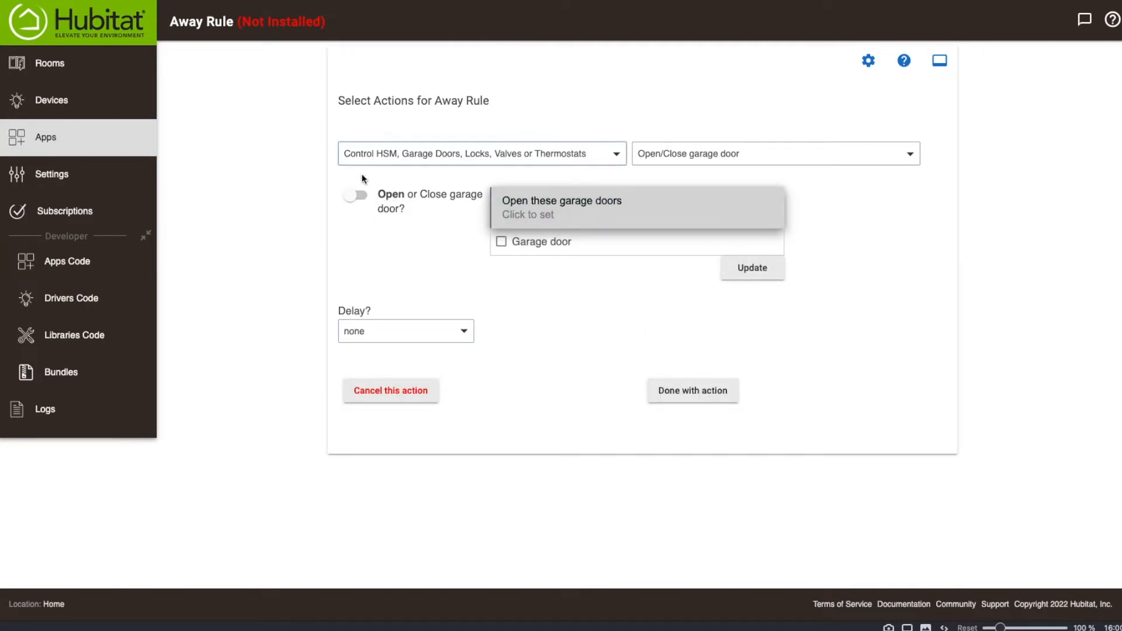
pyautogui.click(436, 247)
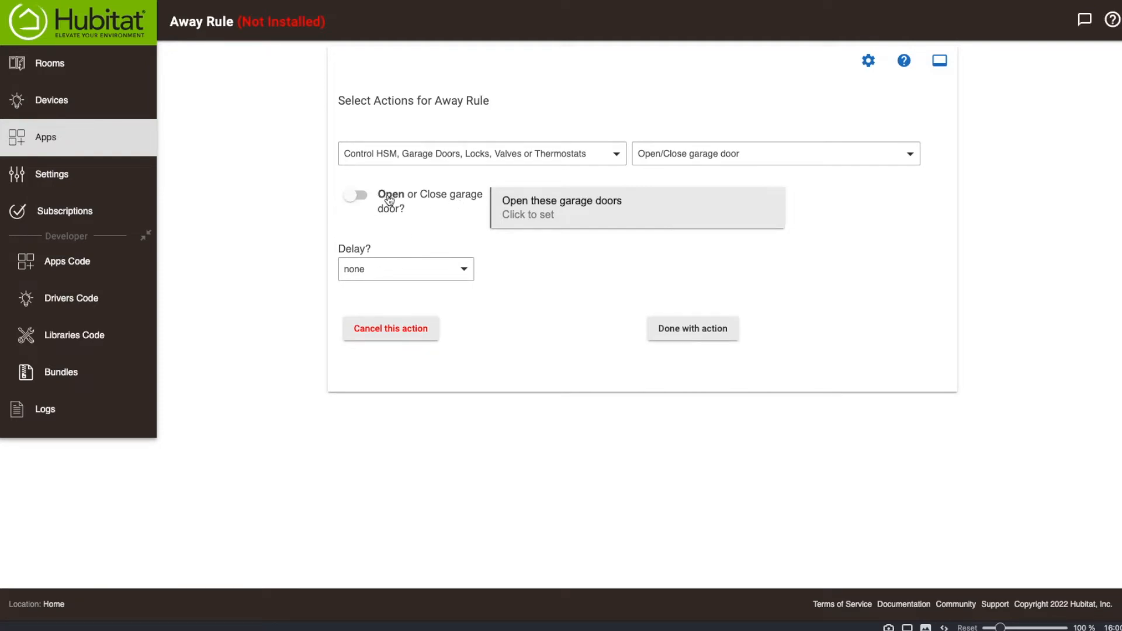
pyautogui.click(356, 201)
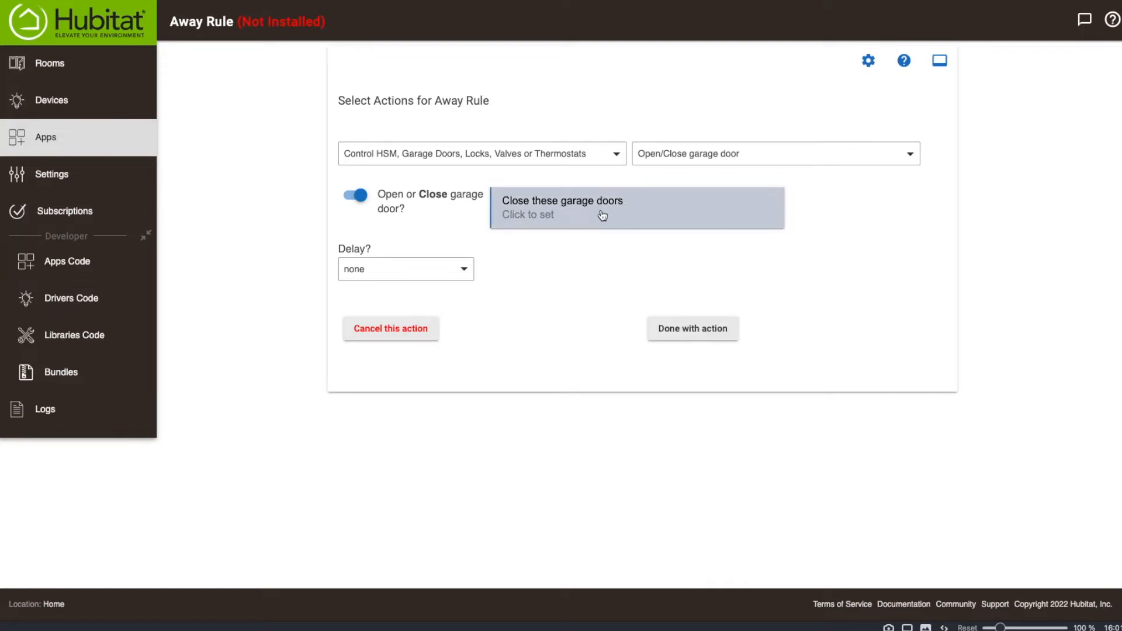
# Choose Garage door as the door to close, keep no delay, and complete the action.
pyautogui.click(581, 220)
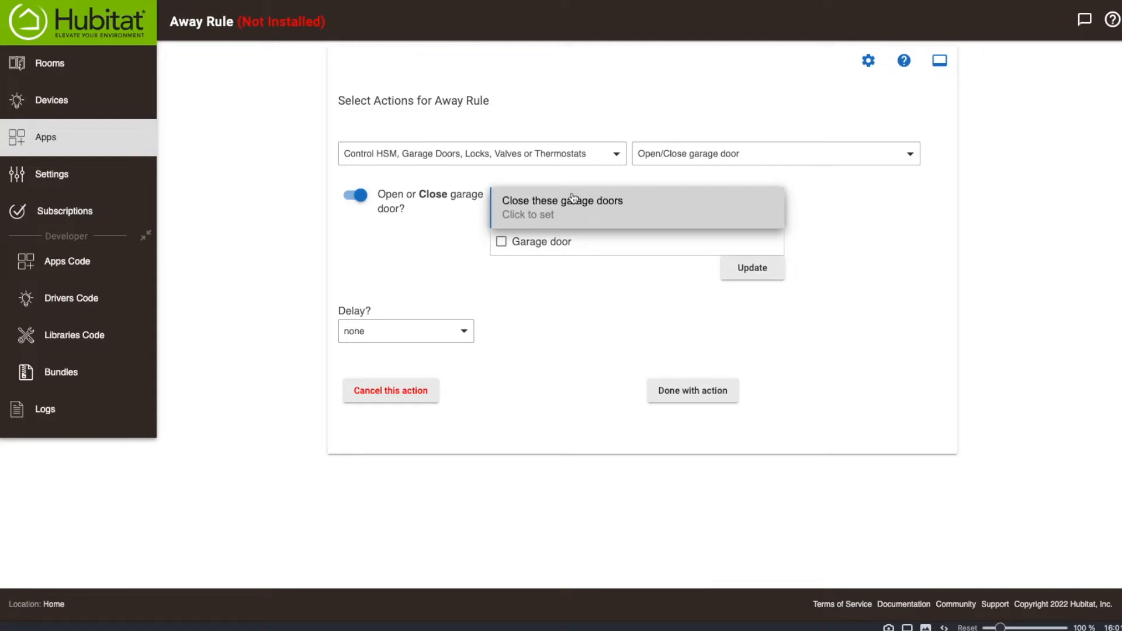
pyautogui.click(501, 241)
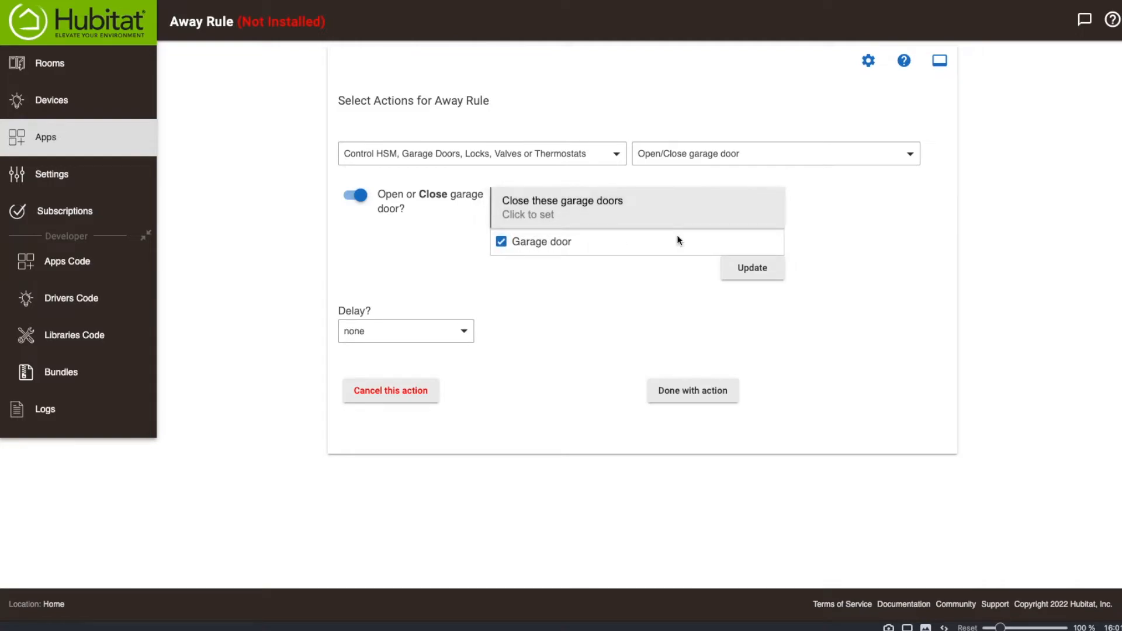
pyautogui.click(763, 271)
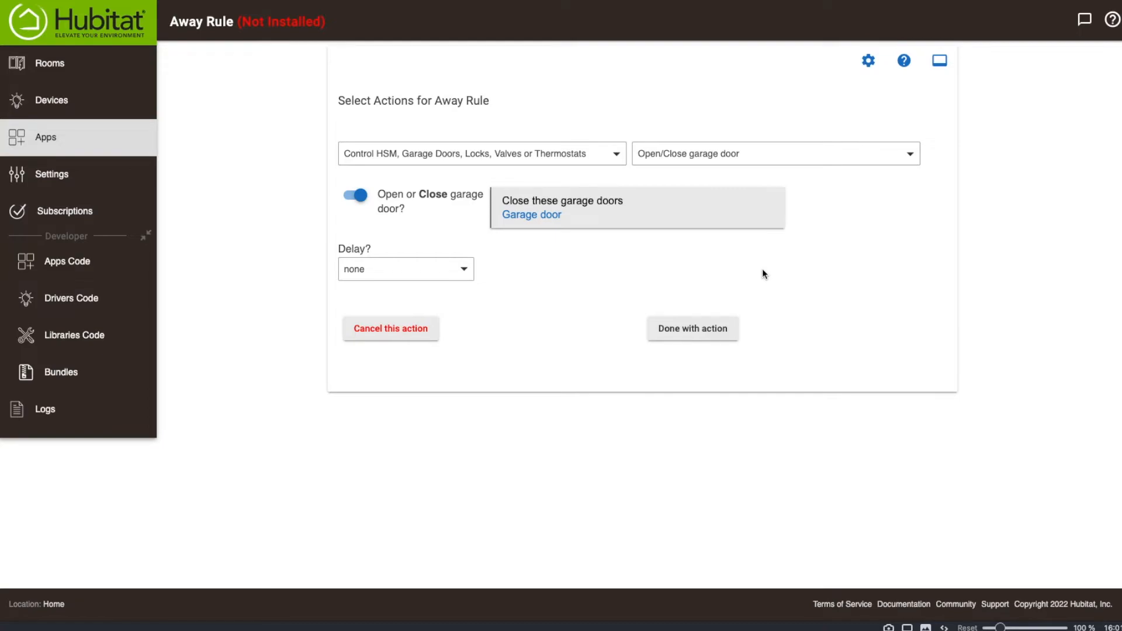
pyautogui.click(691, 328)
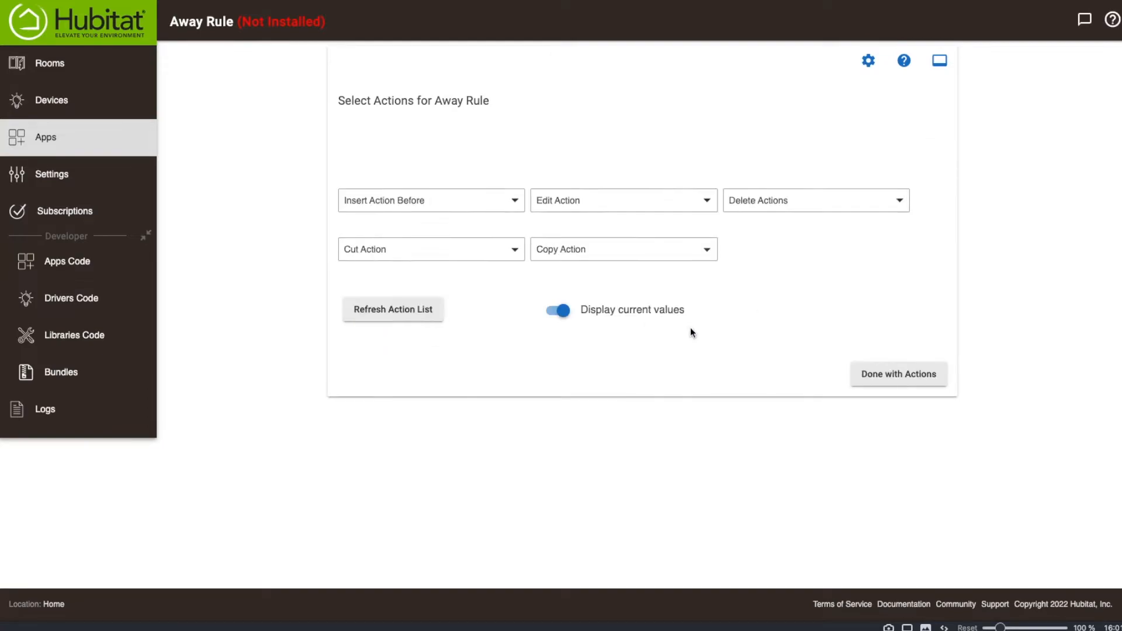
# Finish the Away Rule's action selection and save the rule so it is installed.
pyautogui.click(894, 422)
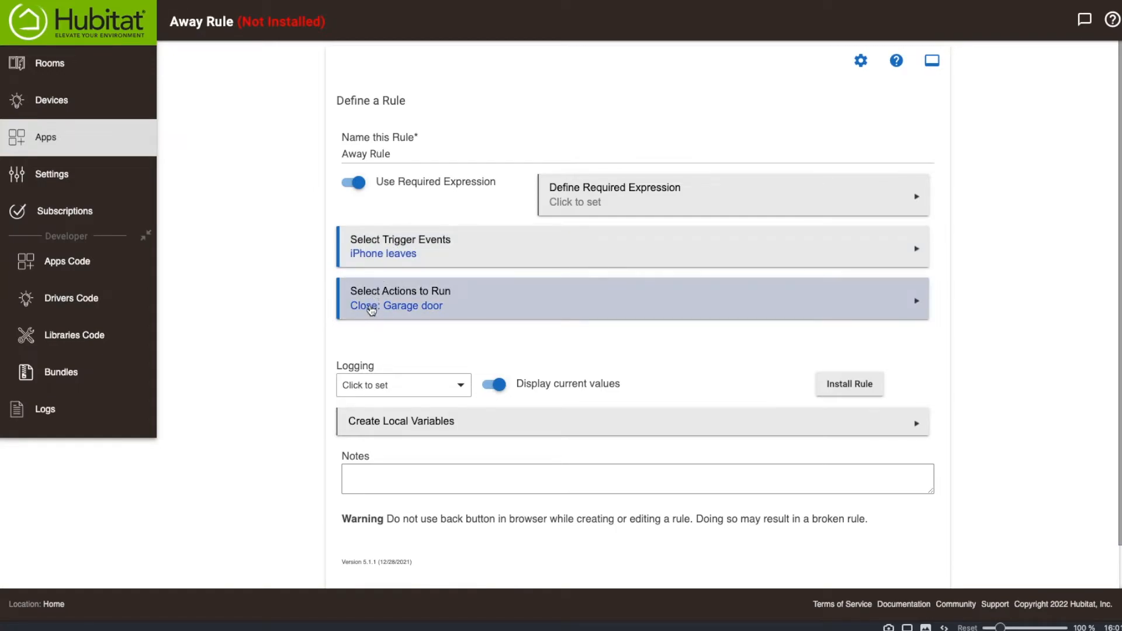
pyautogui.scroll(-1, 563, 321)
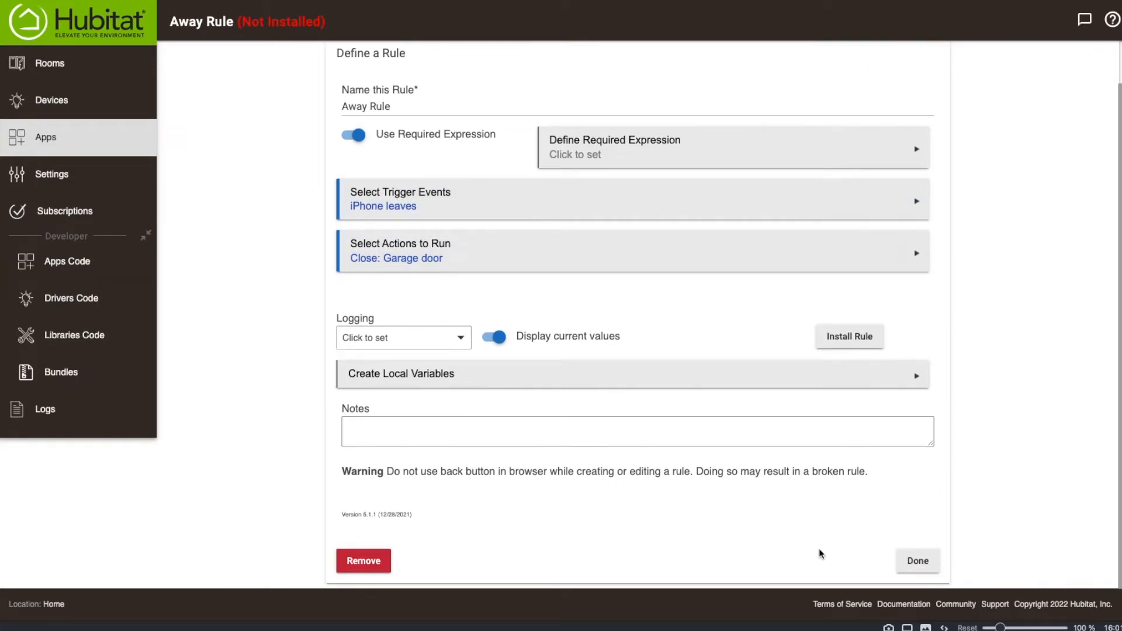
pyautogui.click(915, 560)
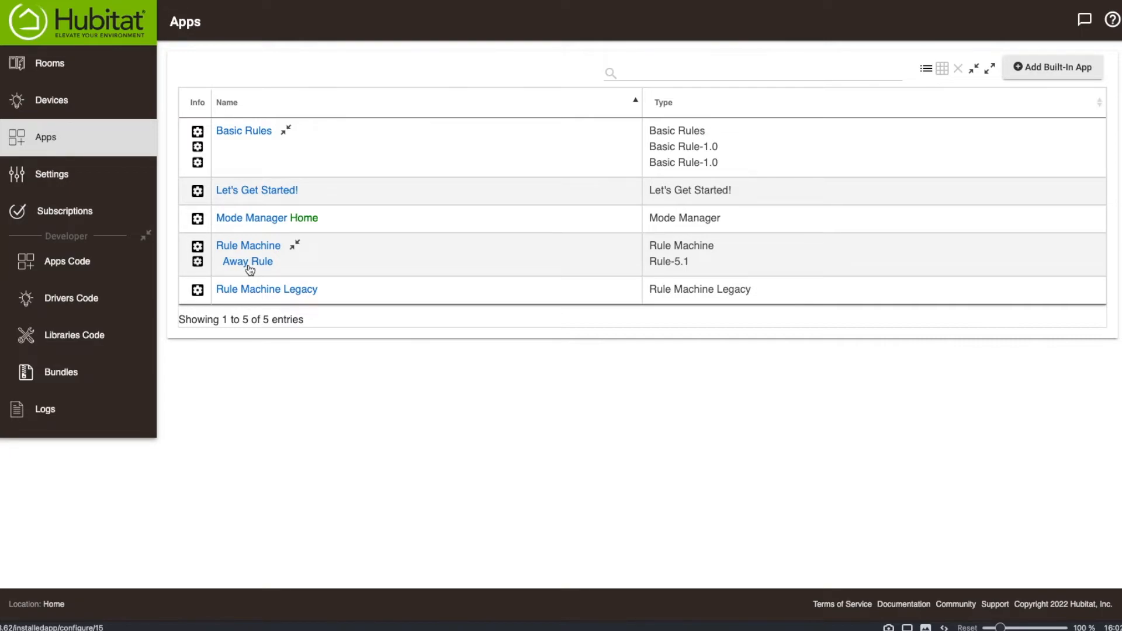
# Reopen the Away Rule's actions and add a Send/Speak a Message action from Send, Speak or Log a Message, Send HTTP Request.
pyautogui.click(248, 262)
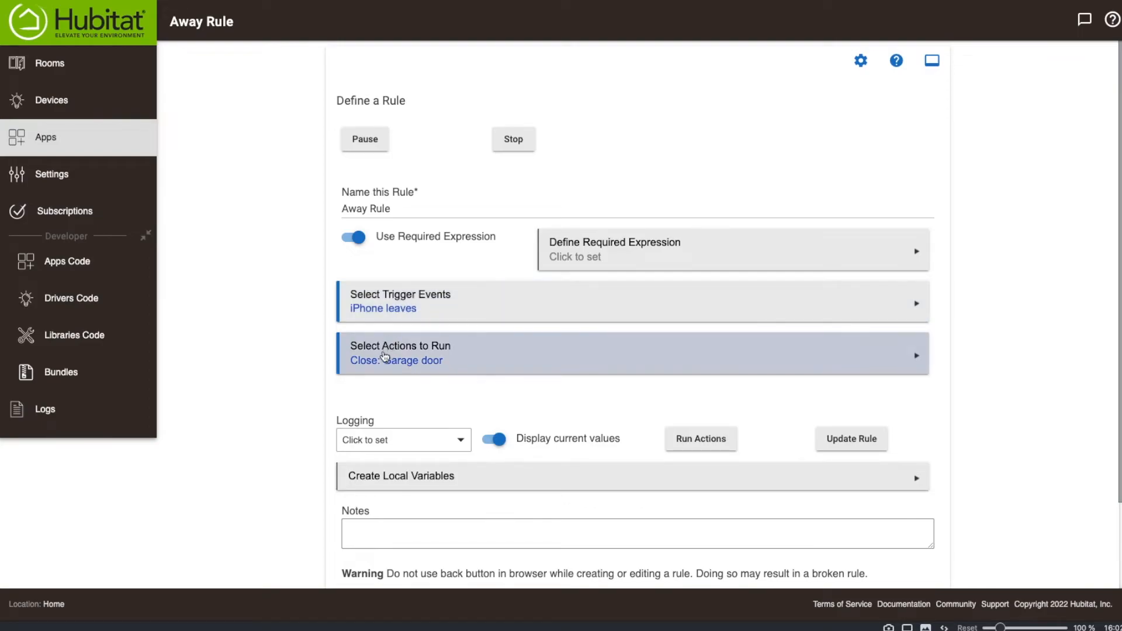
pyautogui.click(383, 356)
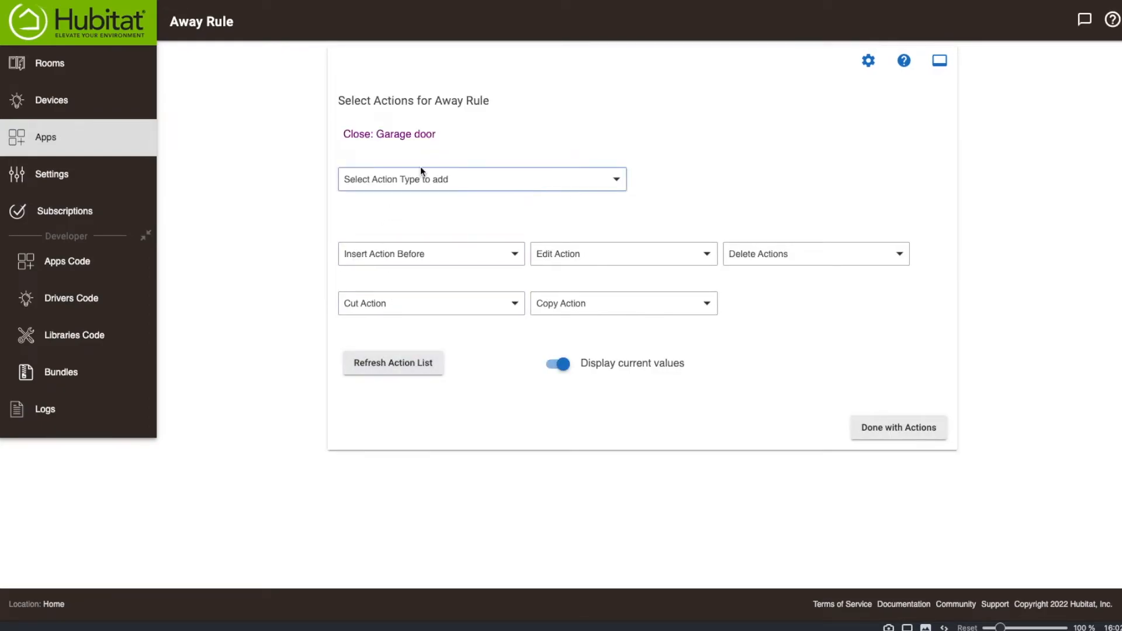
pyautogui.click(420, 177)
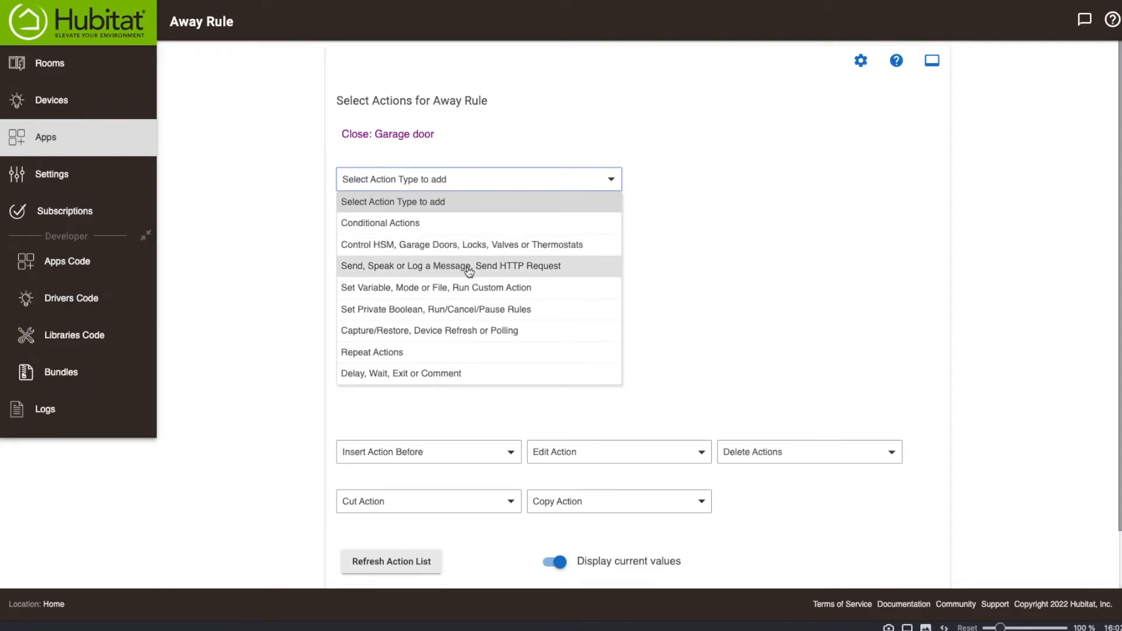
pyautogui.click(394, 276)
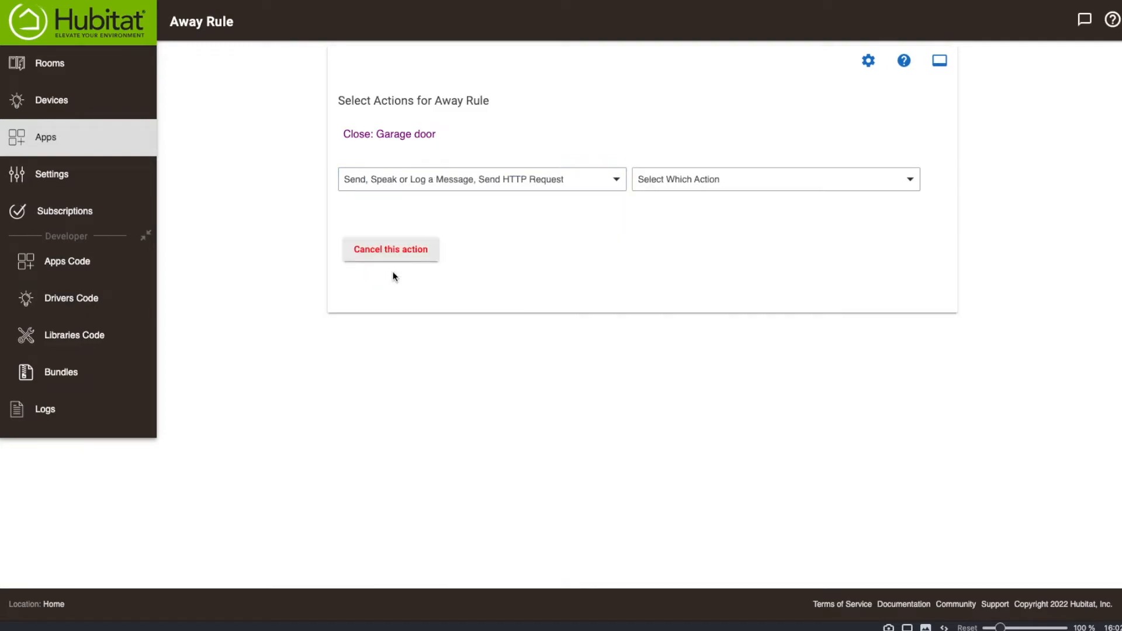
pyautogui.click(694, 181)
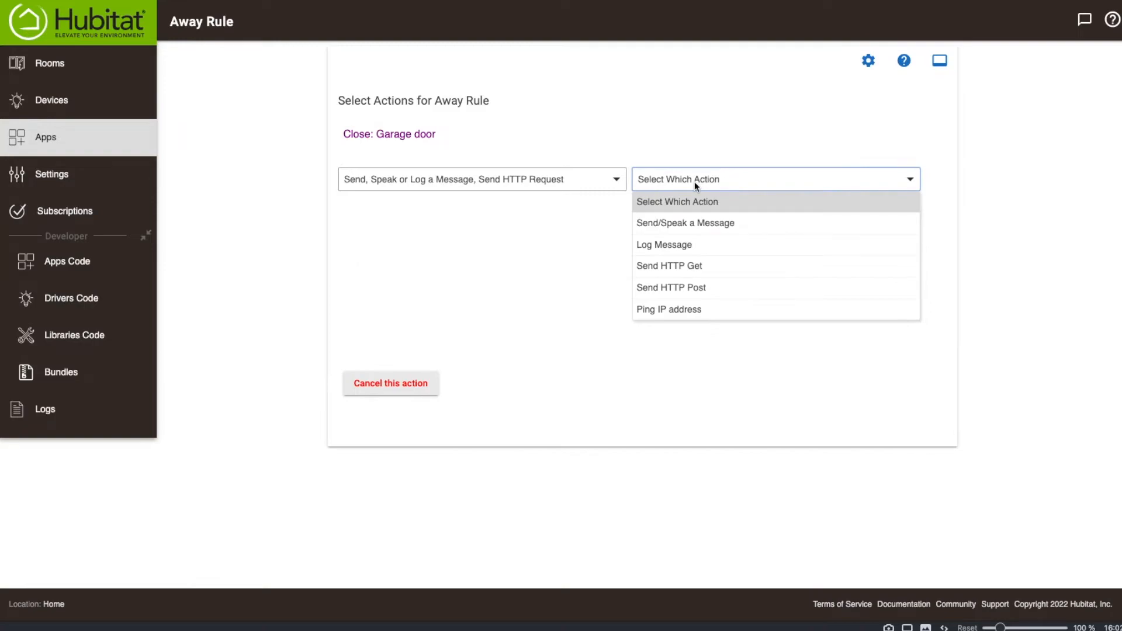
pyautogui.click(694, 223)
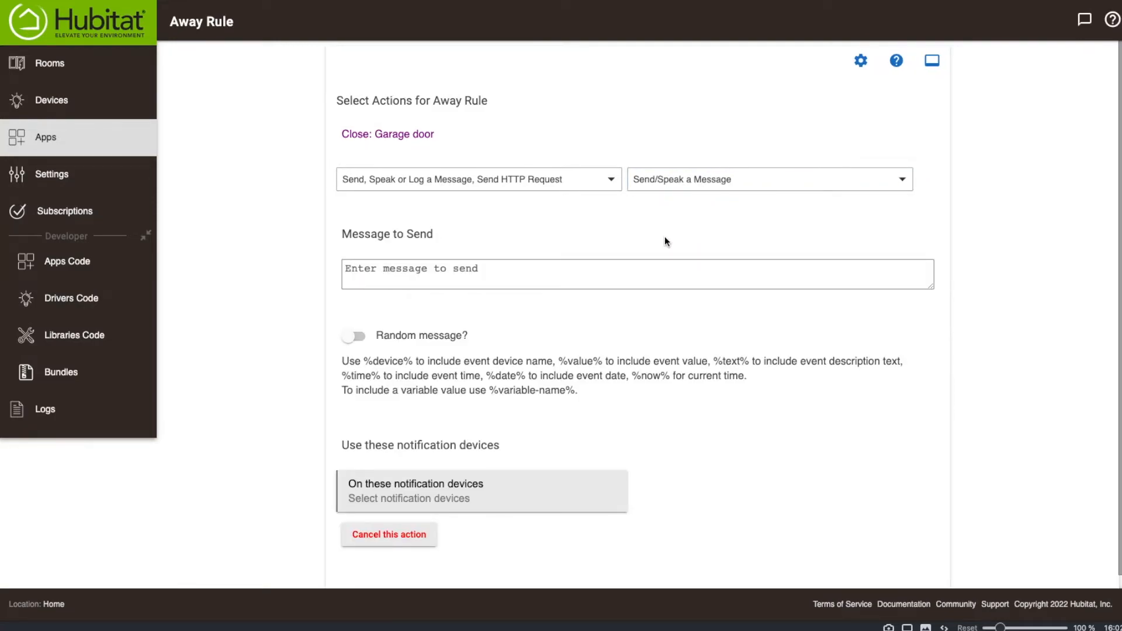
# Enter "You are now away and the garage door has been closed." as the message to send.
pyautogui.click(465, 273)
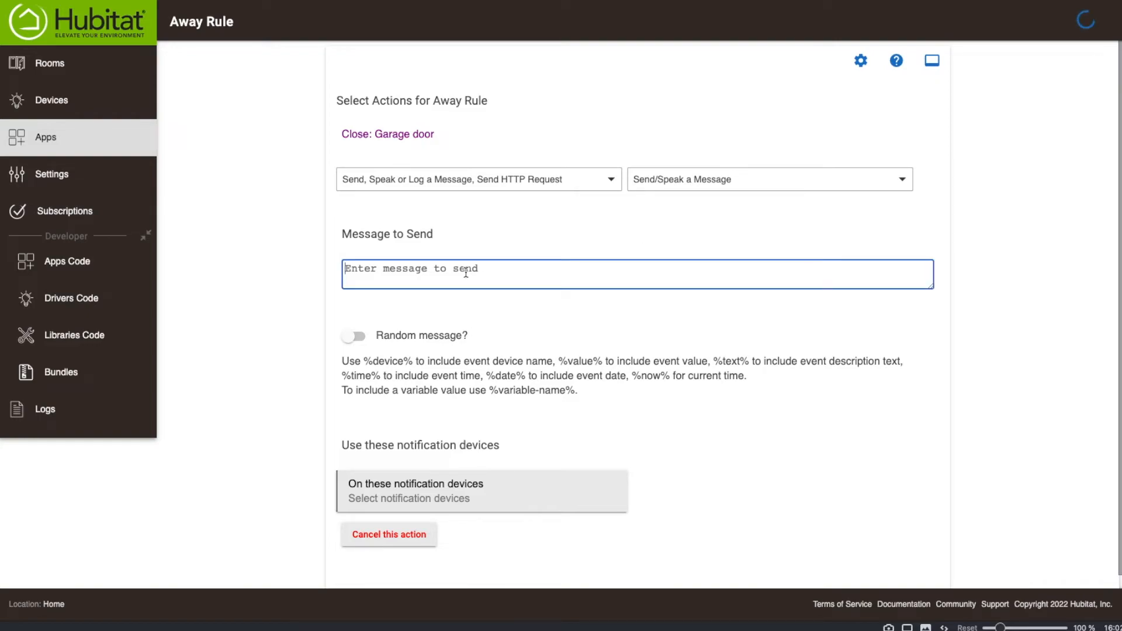
pyautogui.write('You are now wa')
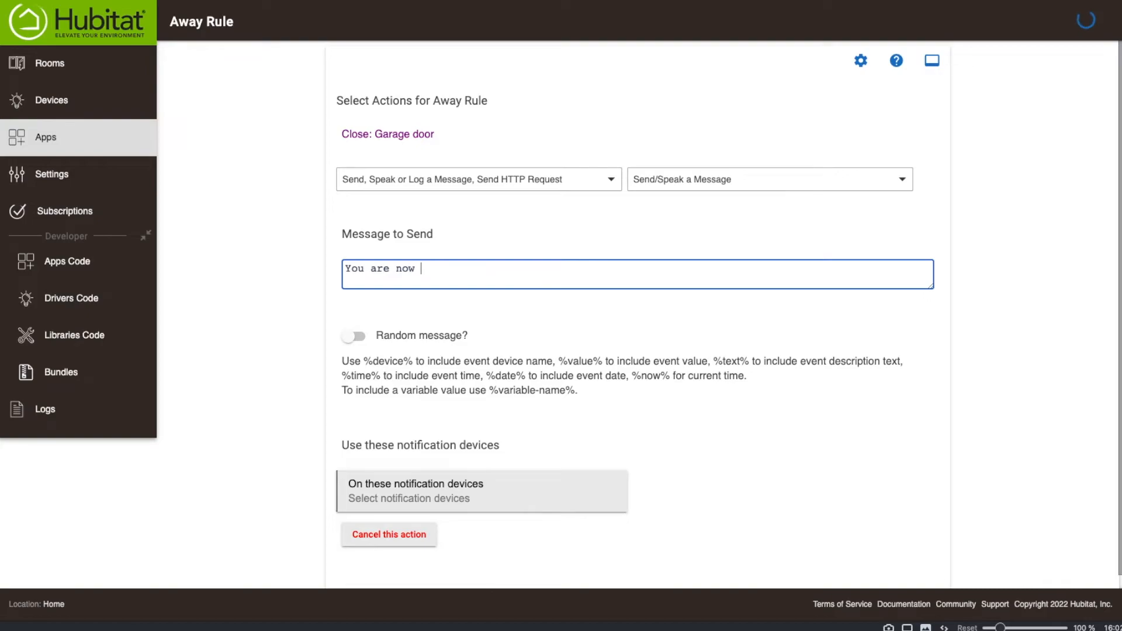
pyautogui.press('BackSpace')
pyautogui.press('BackSpace')
pyautogui.write('away and the agr')
pyautogui.press('BackSpace')
pyautogui.press('BackSpace')
pyautogui.press('BackSpace')
pyautogui.write('garage door has ')
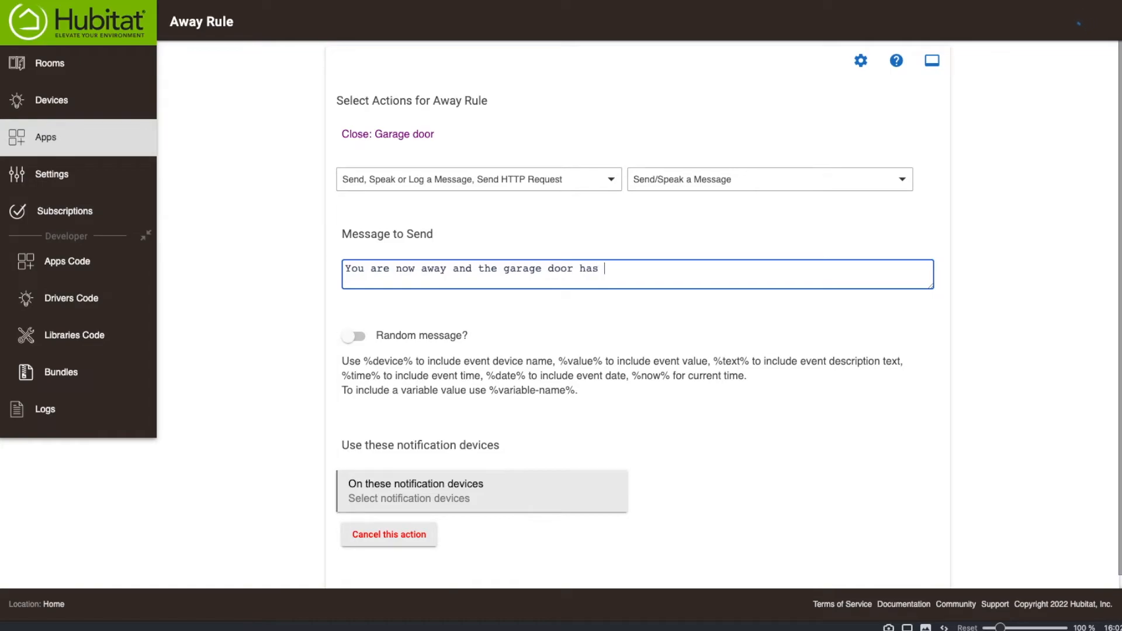
pyautogui.write('been closed.')
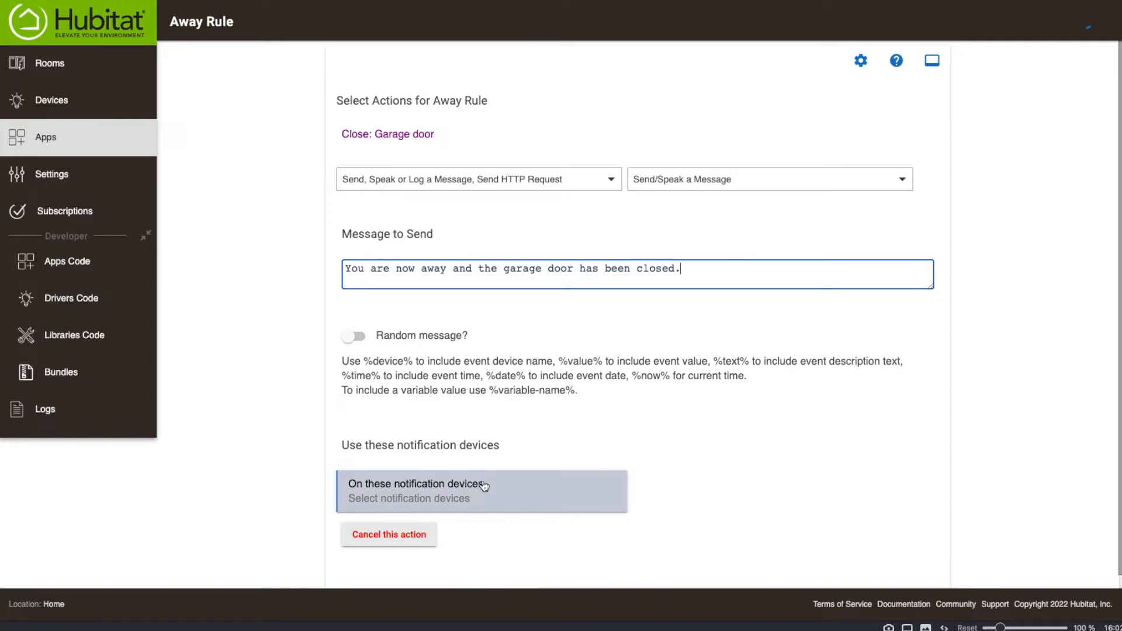
# Select the iPhone as the notification device for the message and complete the action.
pyautogui.scroll(-1, 490, 467)
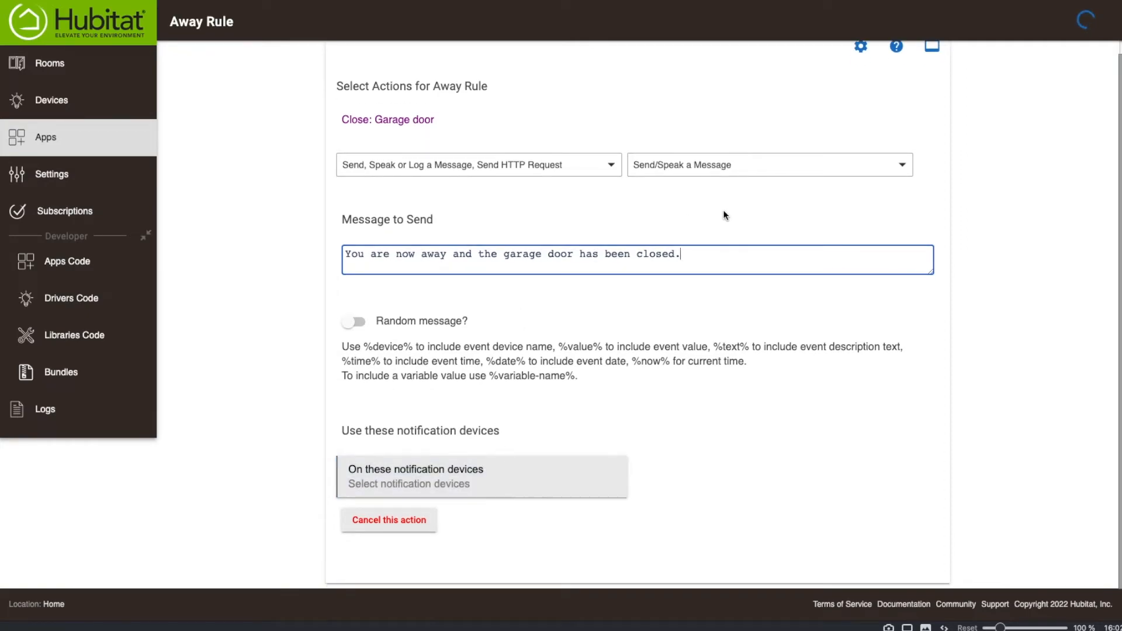
pyautogui.click(423, 480)
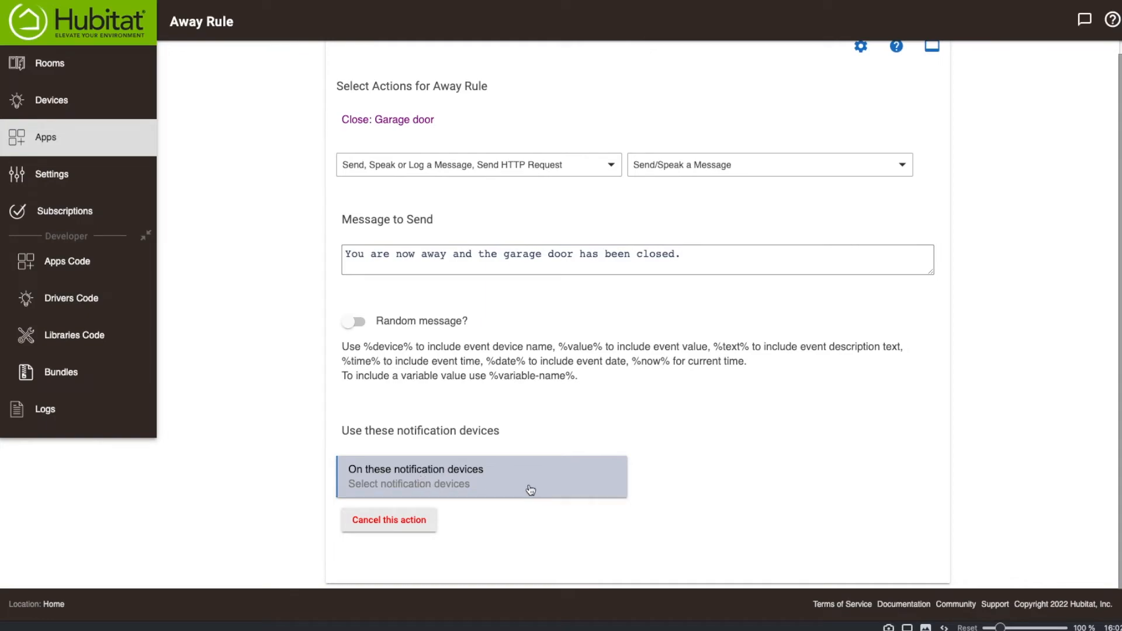
pyautogui.click(440, 498)
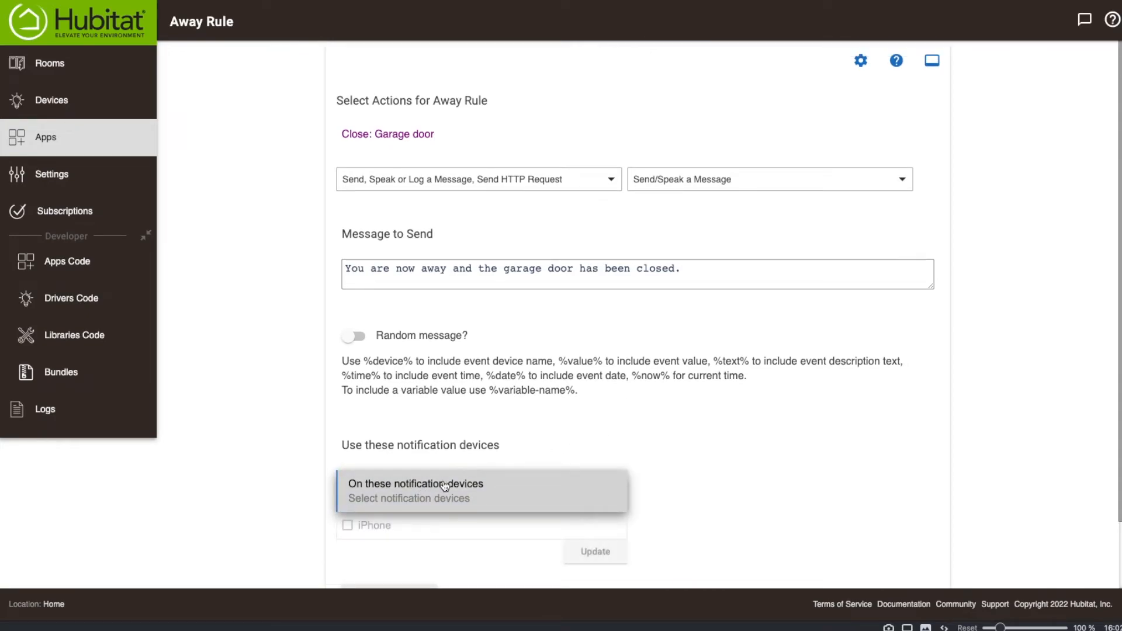
pyautogui.click(354, 527)
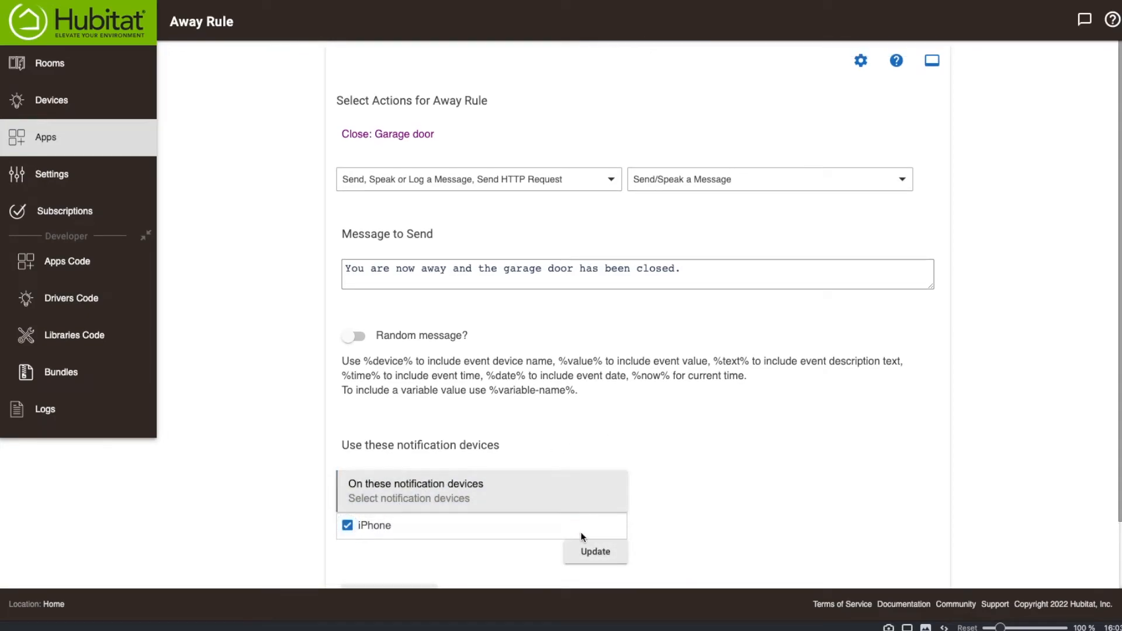
pyautogui.click(590, 550)
pyautogui.scroll(-2, 727, 493)
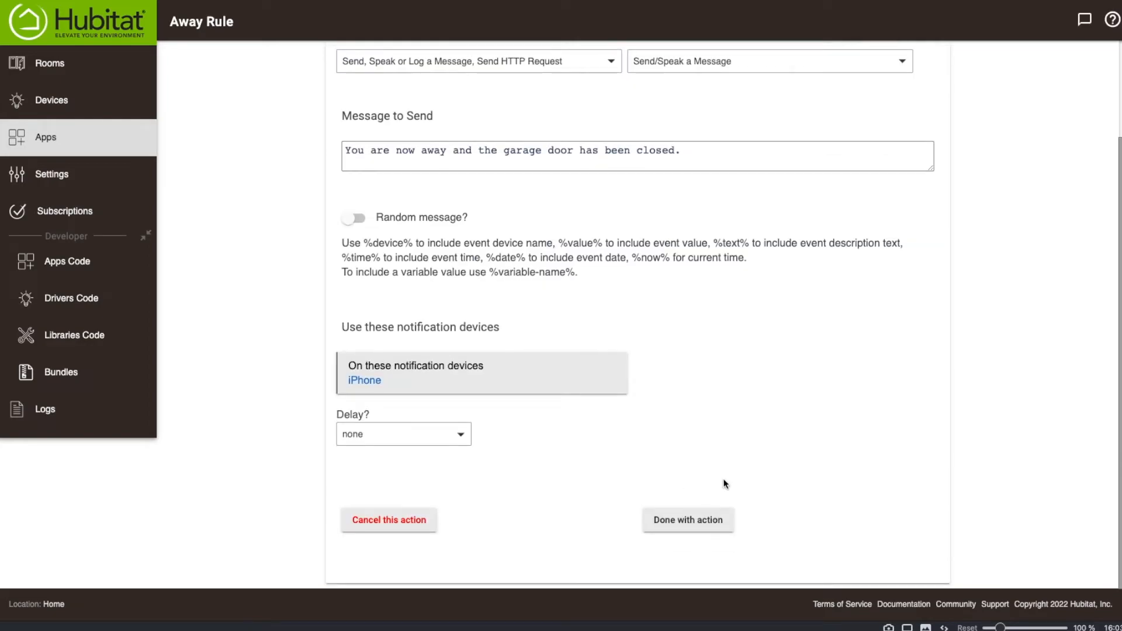
pyautogui.click(691, 519)
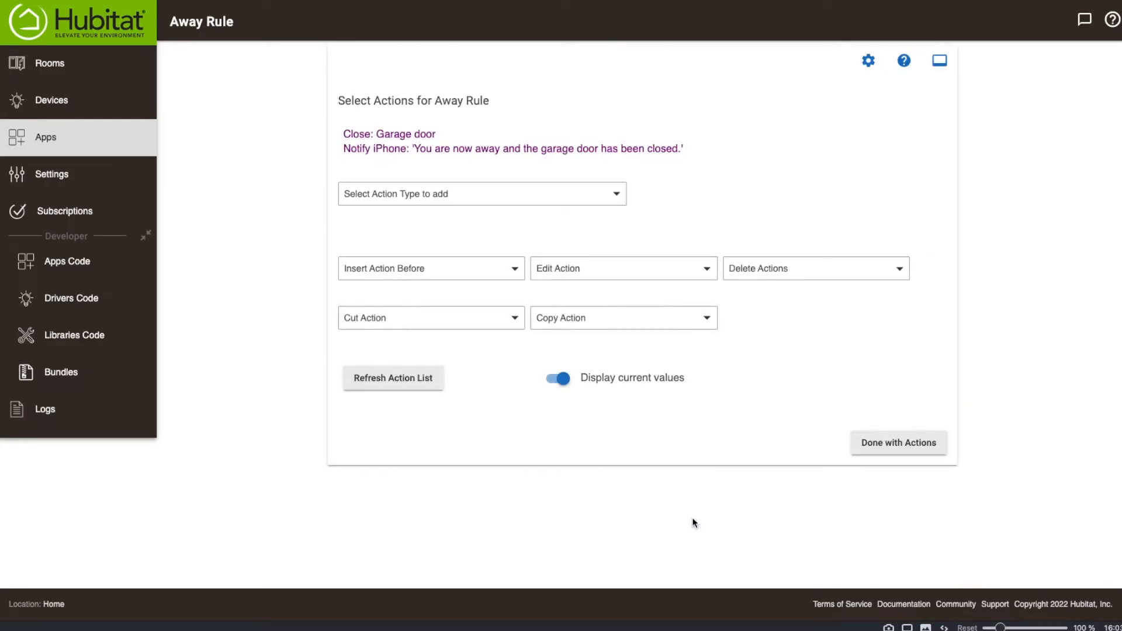
# Save the Away Rule with its added notification action and return to the apps list.
pyautogui.click(891, 445)
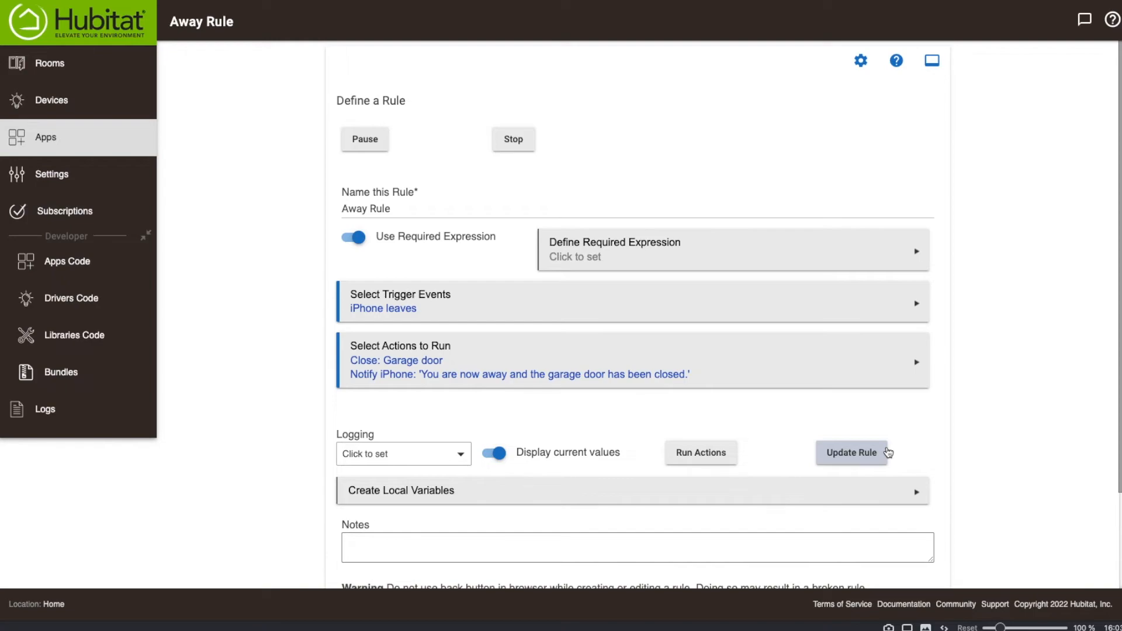
pyautogui.scroll(-3, 1096, 406)
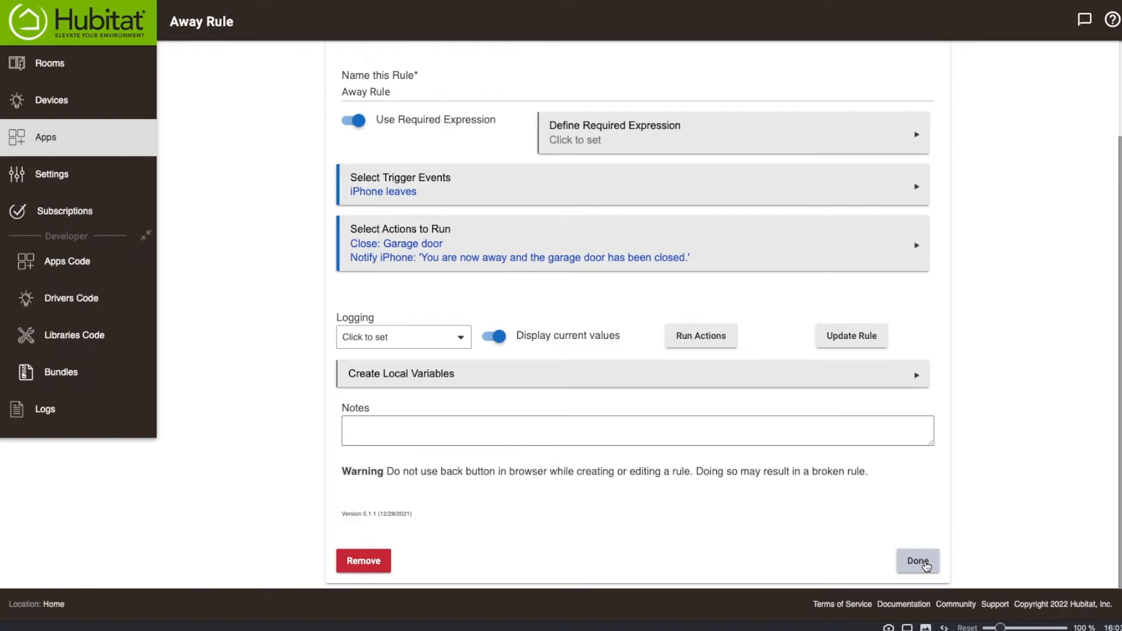
pyautogui.click(926, 565)
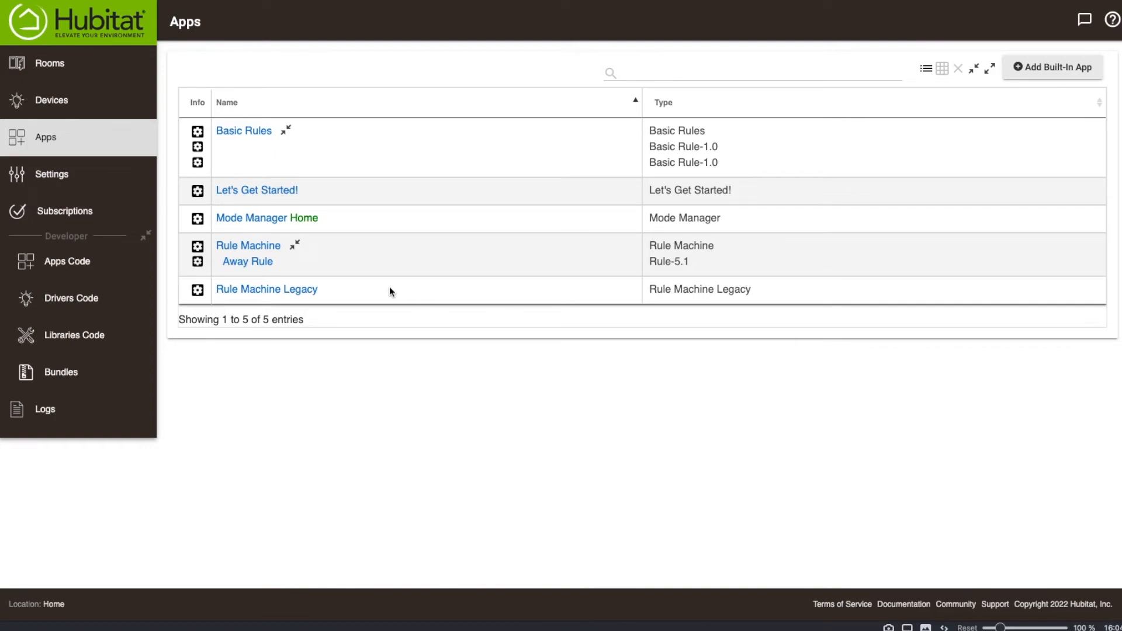
# Create a new rule in Rule Machine and name it Arrival.
pyautogui.click(260, 246)
pyautogui.click(442, 148)
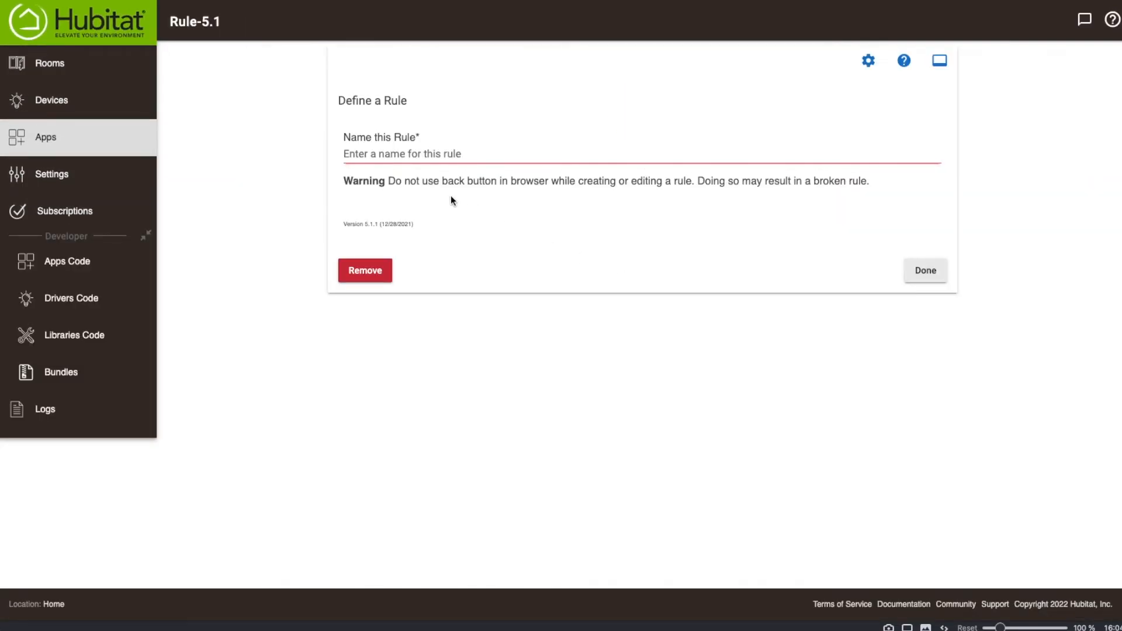
pyautogui.click(410, 153)
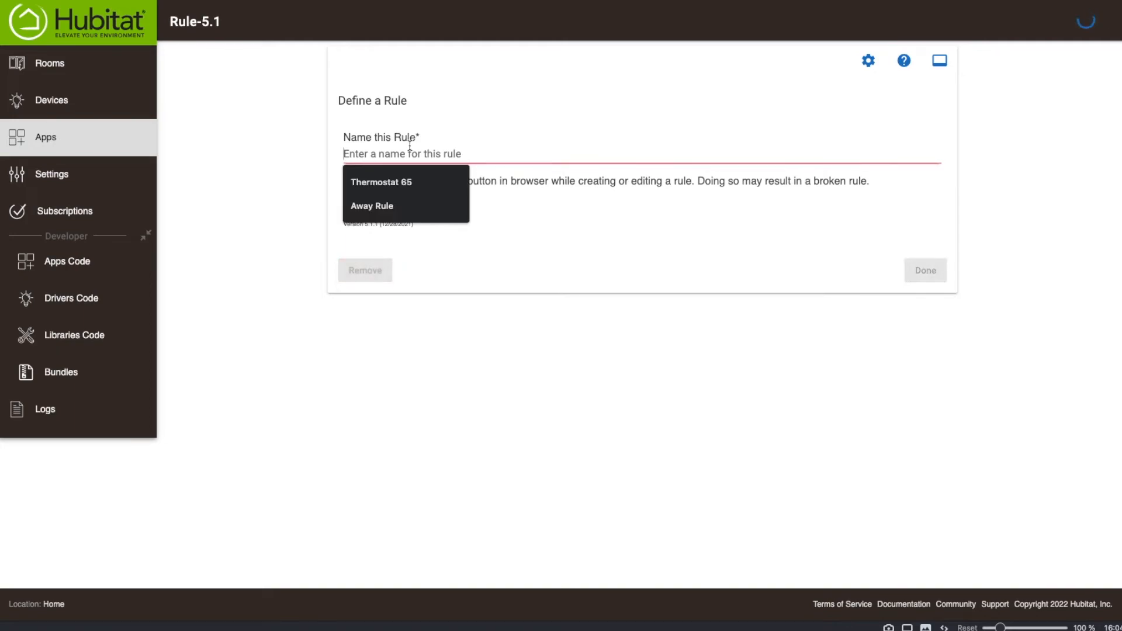
pyautogui.write('Arrival')
pyautogui.press('Return')
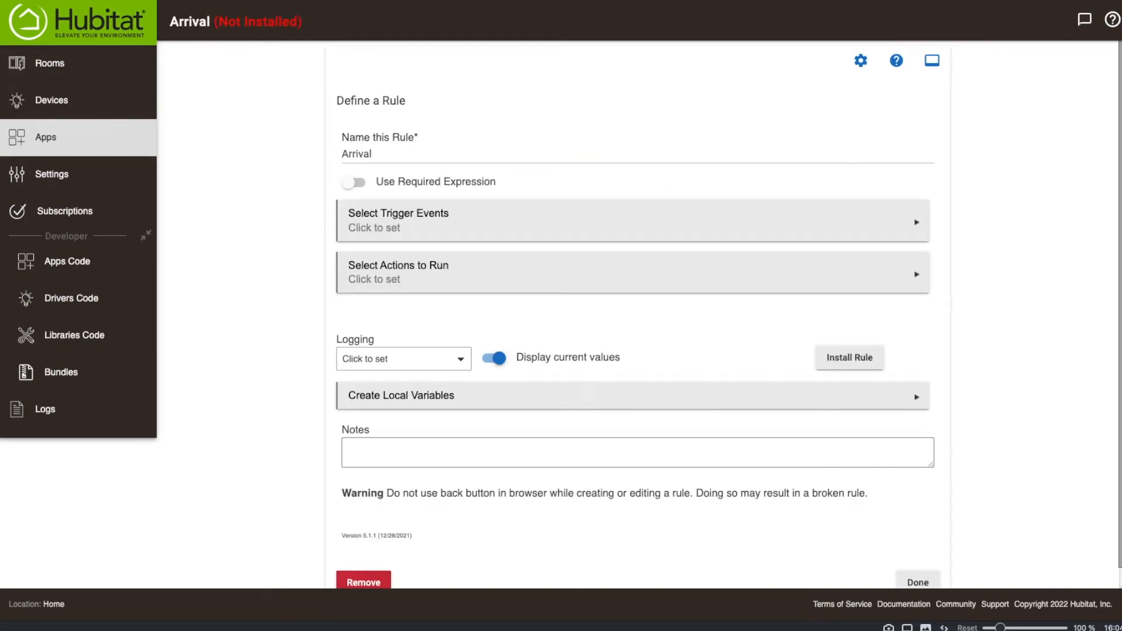
# Add a Presence trigger event to the Arrival rule that fires when the iPhone arrives, and finish the trigger events.
pyautogui.click(409, 228)
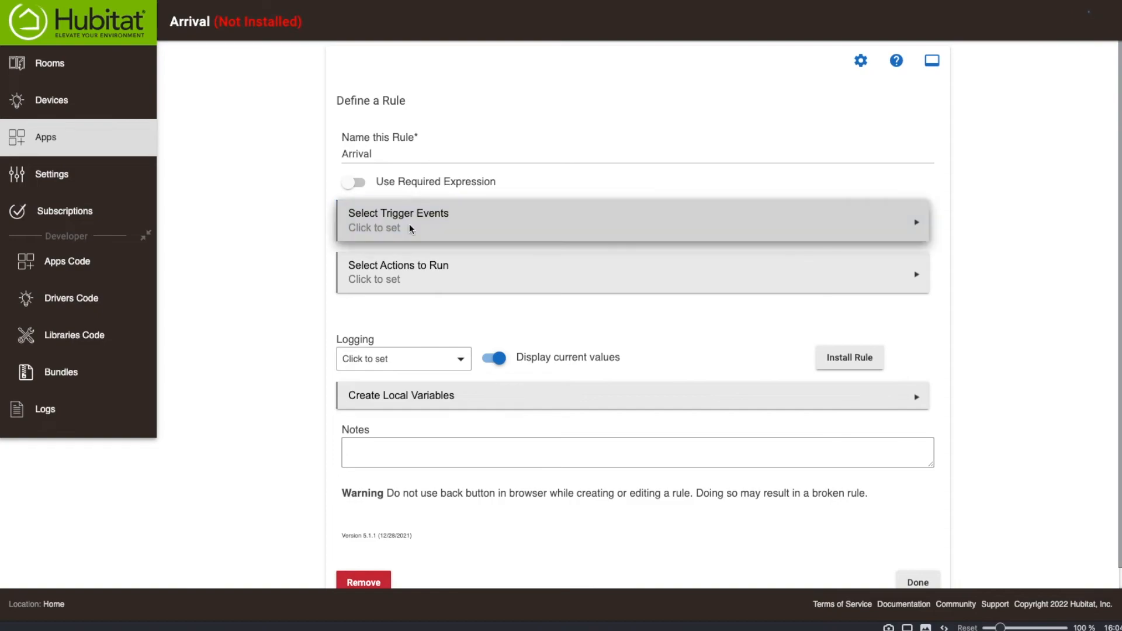
pyautogui.click(419, 166)
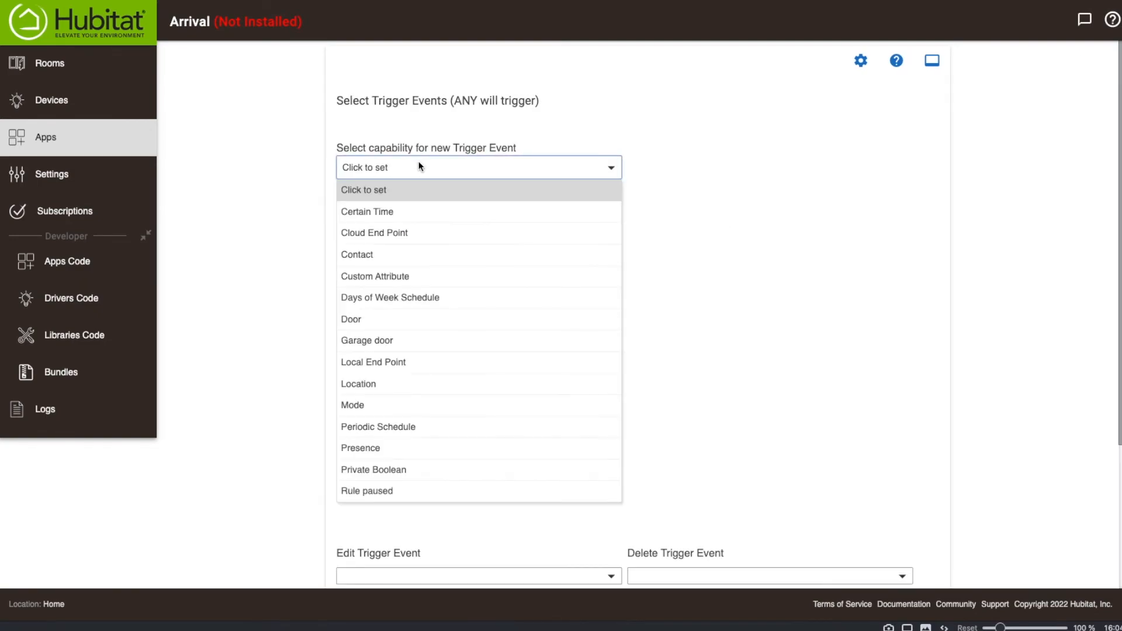
pyautogui.click(372, 447)
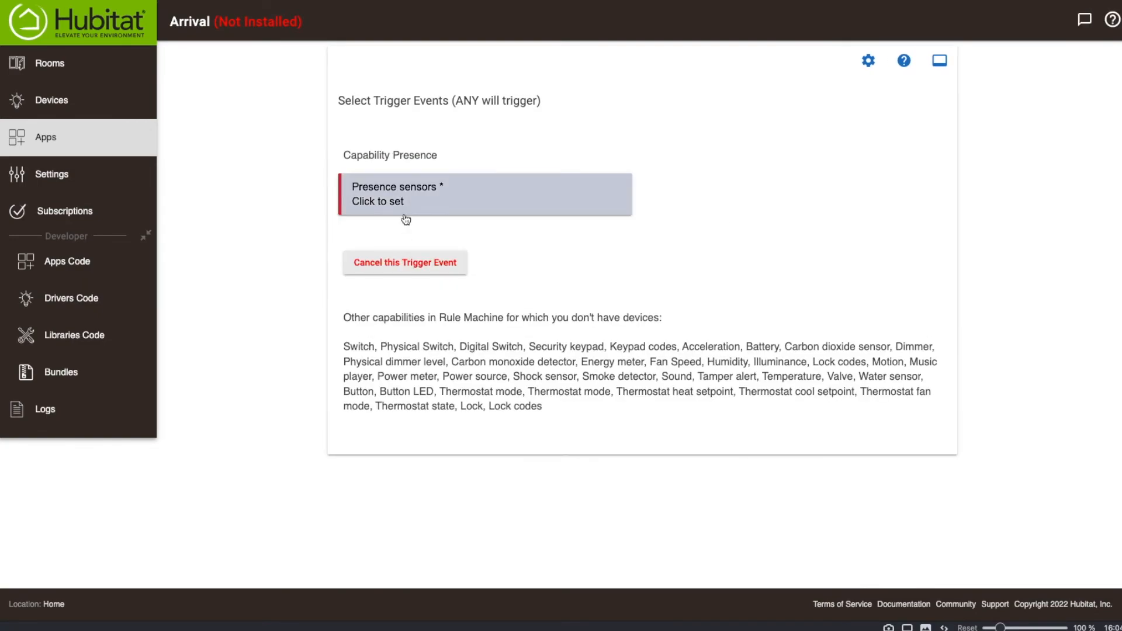
pyautogui.click(405, 215)
pyautogui.click(373, 231)
pyautogui.click(596, 253)
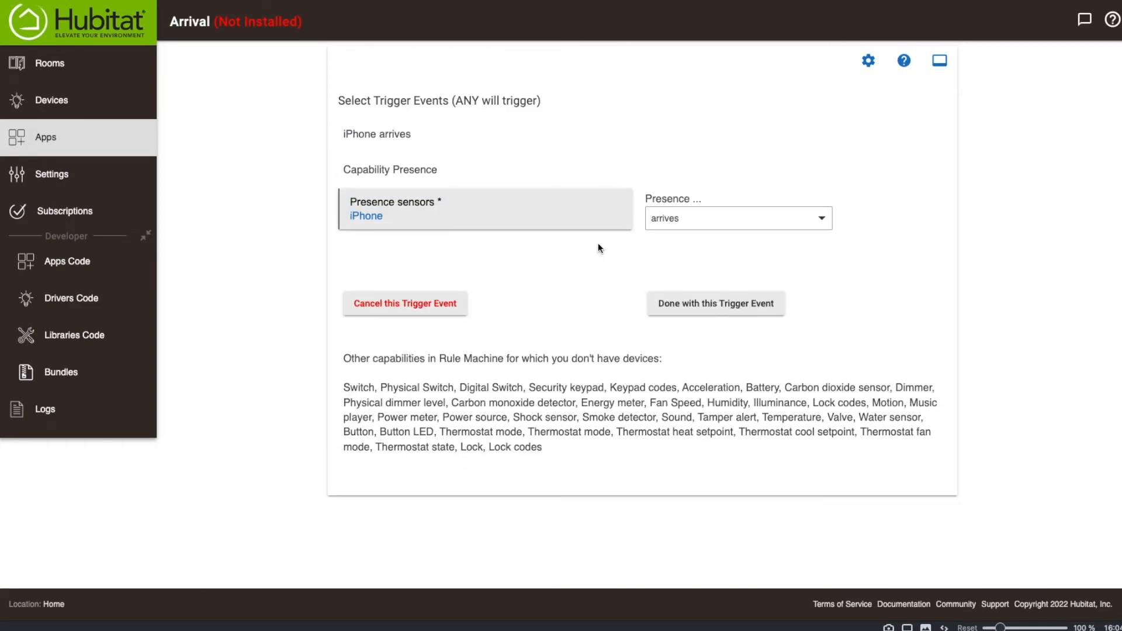
pyautogui.click(678, 218)
pyautogui.click(661, 263)
pyautogui.click(669, 301)
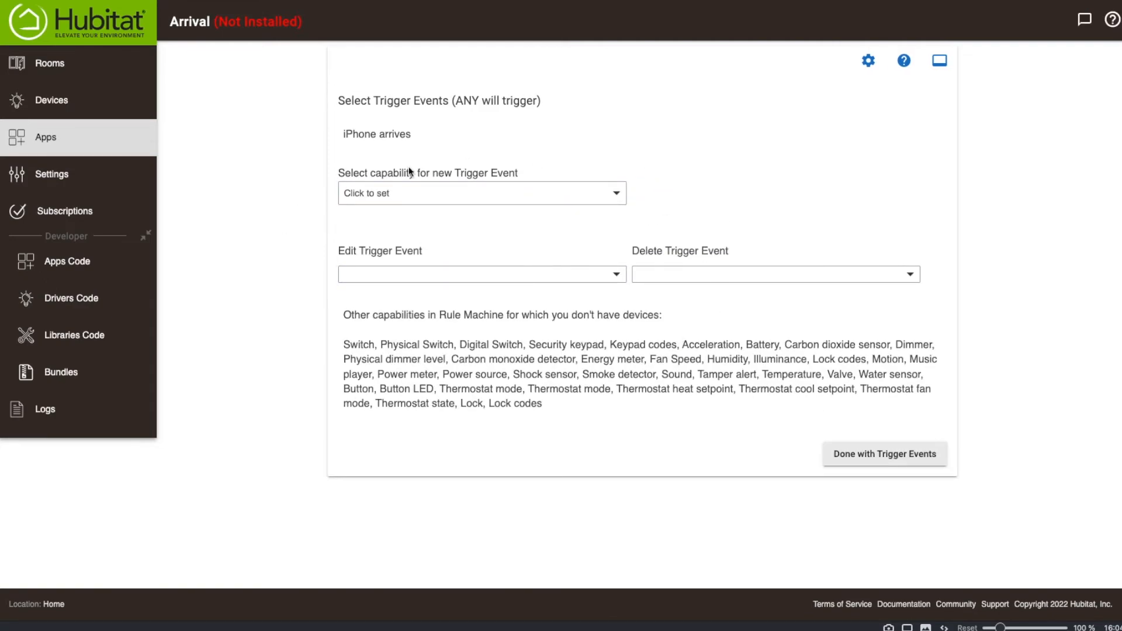
pyautogui.click(915, 445)
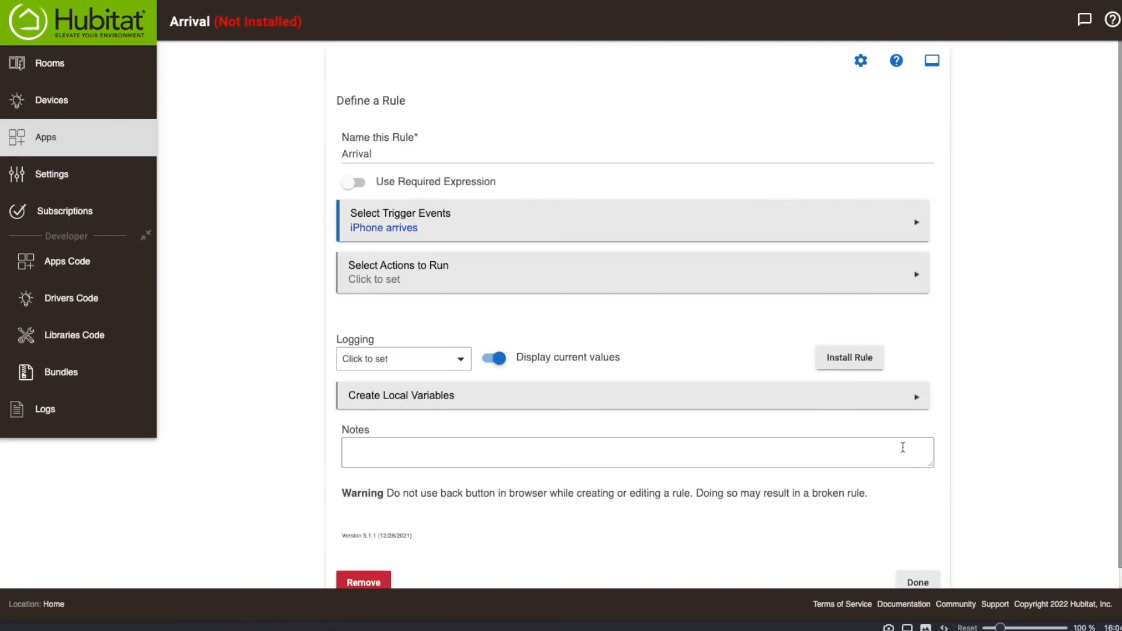
# Add an Open/Close garage door action to the Arrival rule from Control HSM, Garage Doors, Locks, Valves or Thermostats.
pyautogui.click(381, 269)
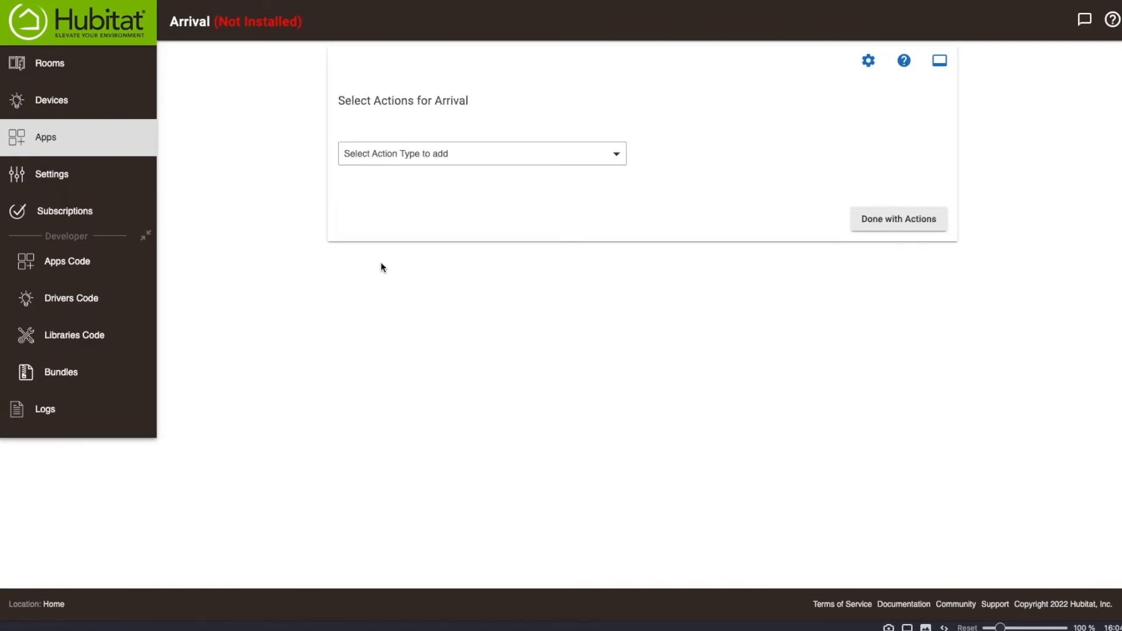
pyautogui.click(403, 155)
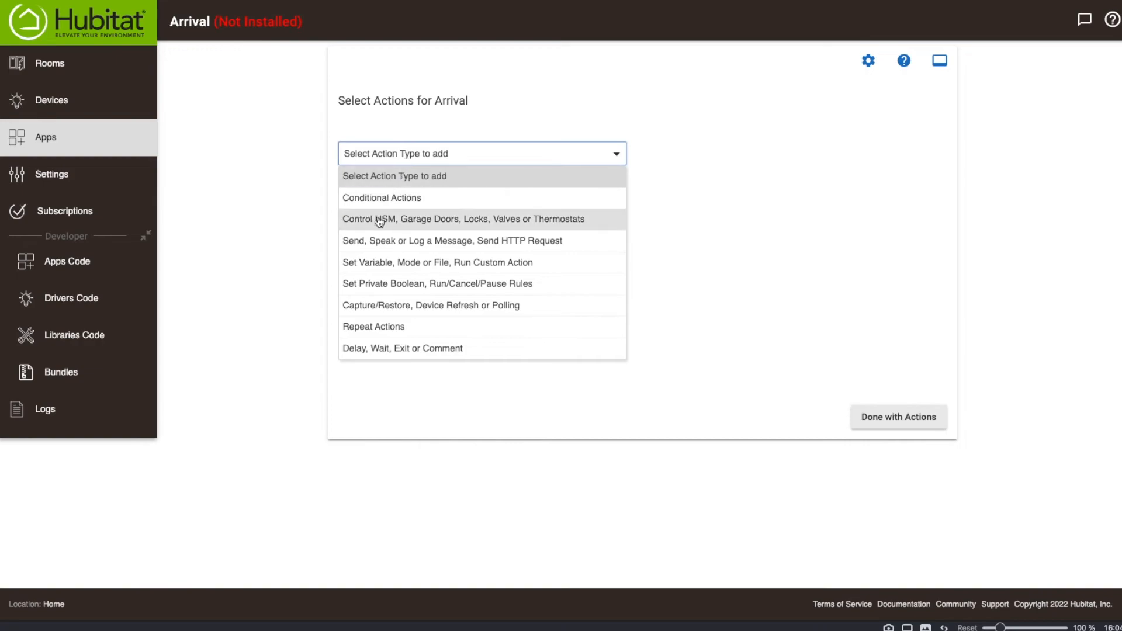
pyautogui.click(426, 222)
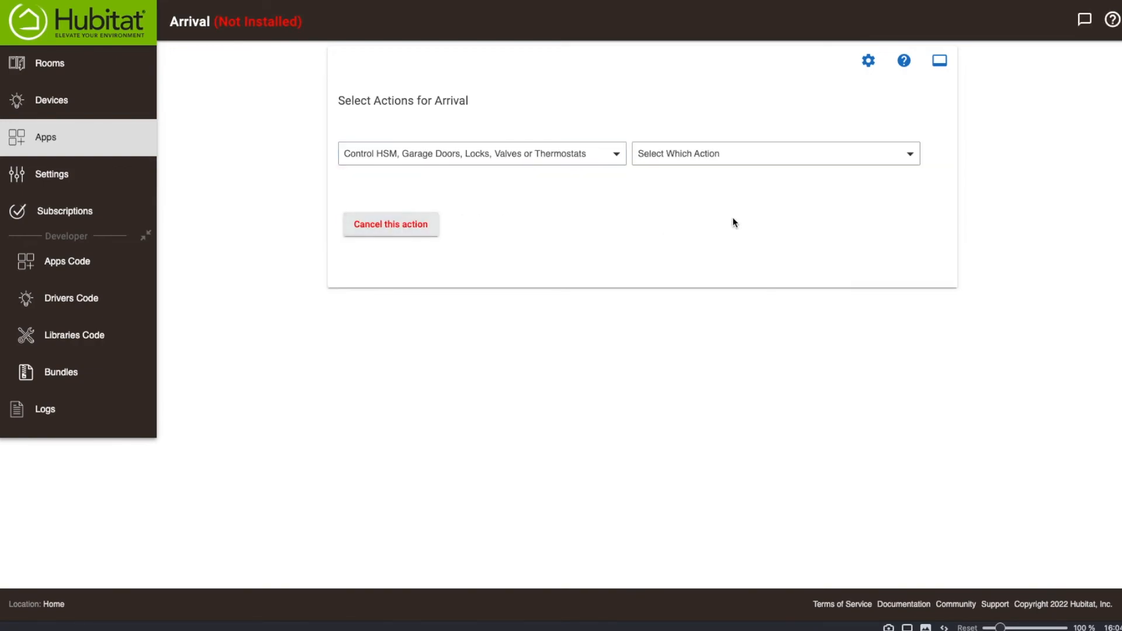
pyautogui.click(707, 159)
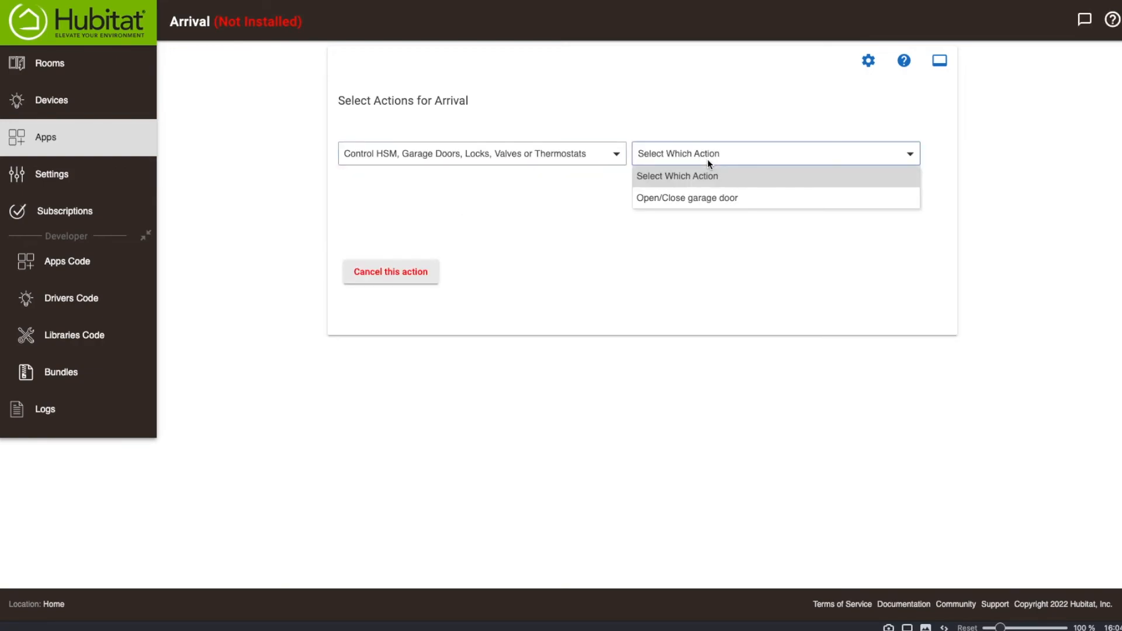
pyautogui.click(696, 195)
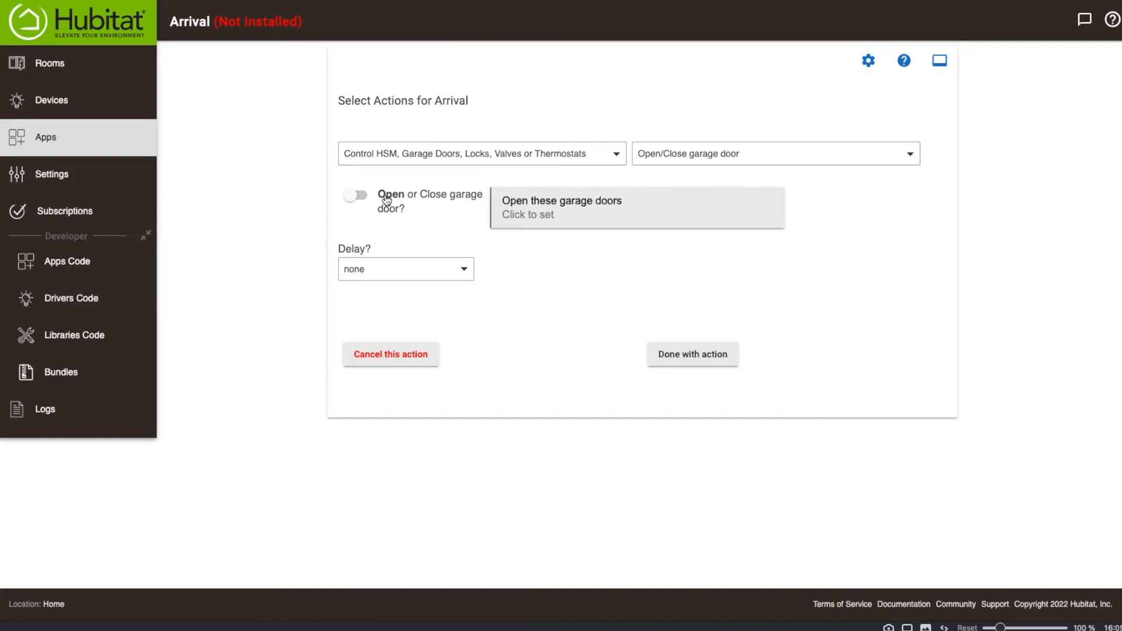
# Select Garage door as the door to open with no delay, and save the Arrival rule.
pyautogui.click(535, 201)
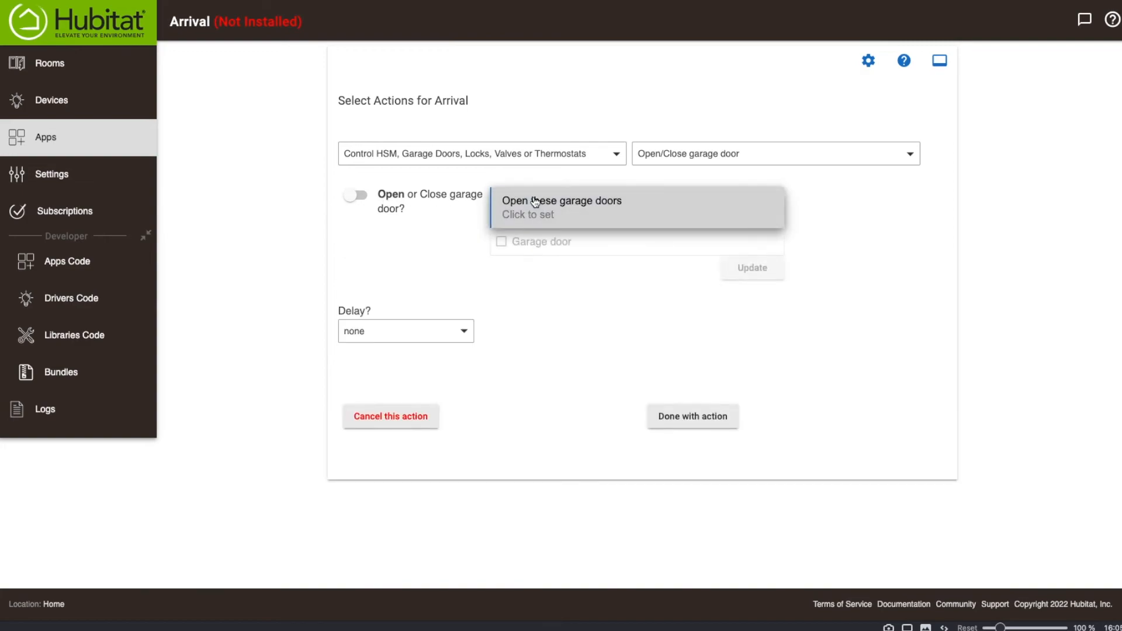
pyautogui.click(500, 242)
pyautogui.click(758, 269)
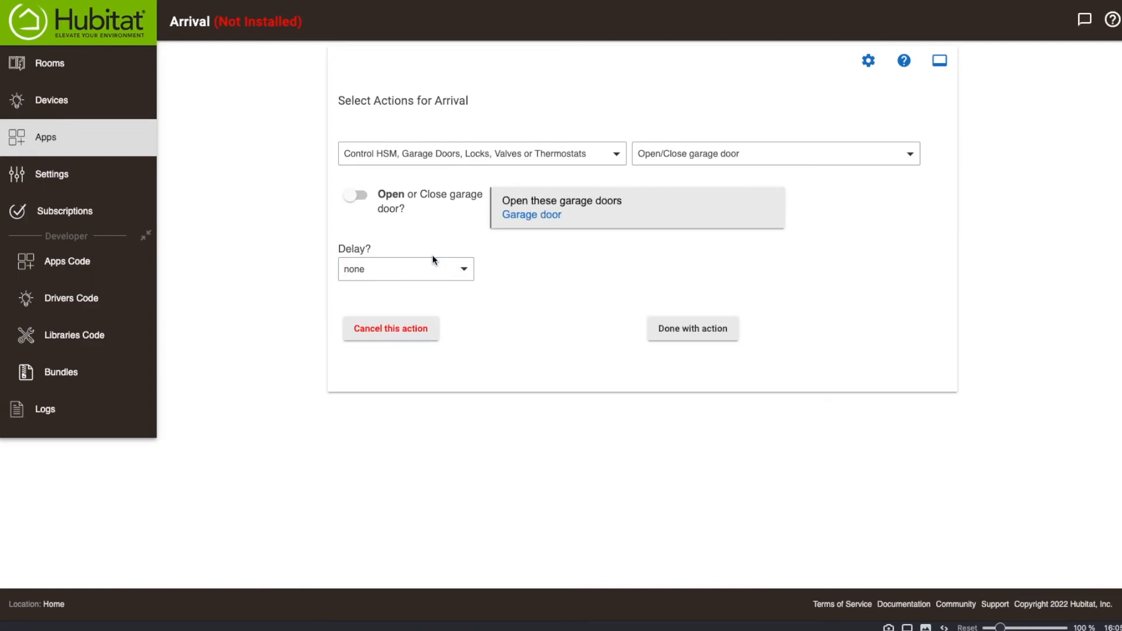
pyautogui.click(699, 329)
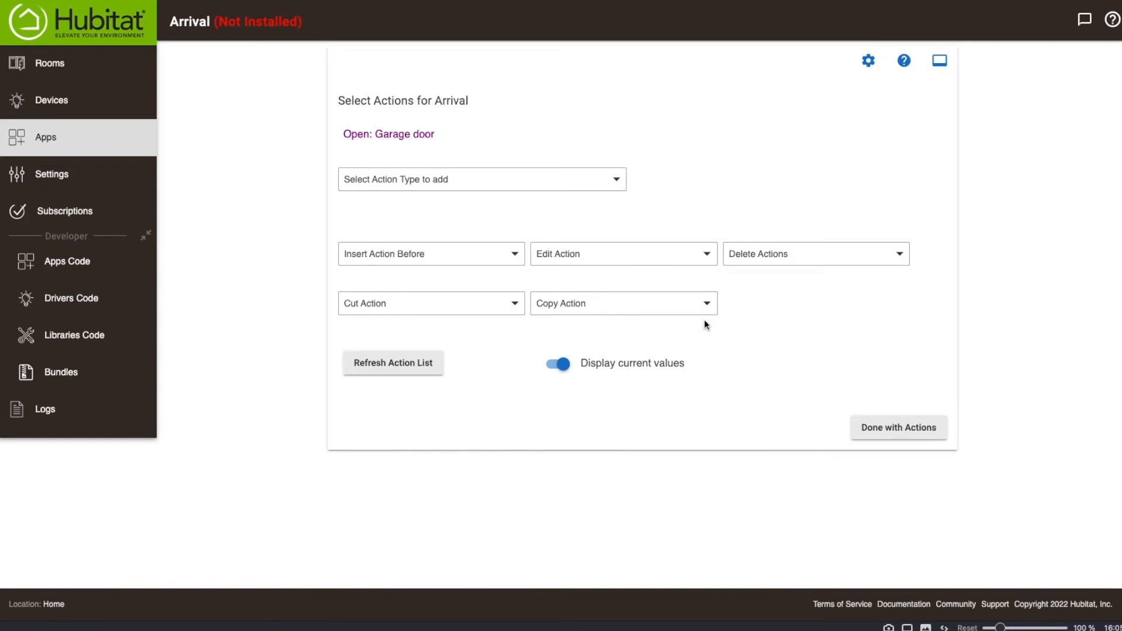
pyautogui.click(878, 428)
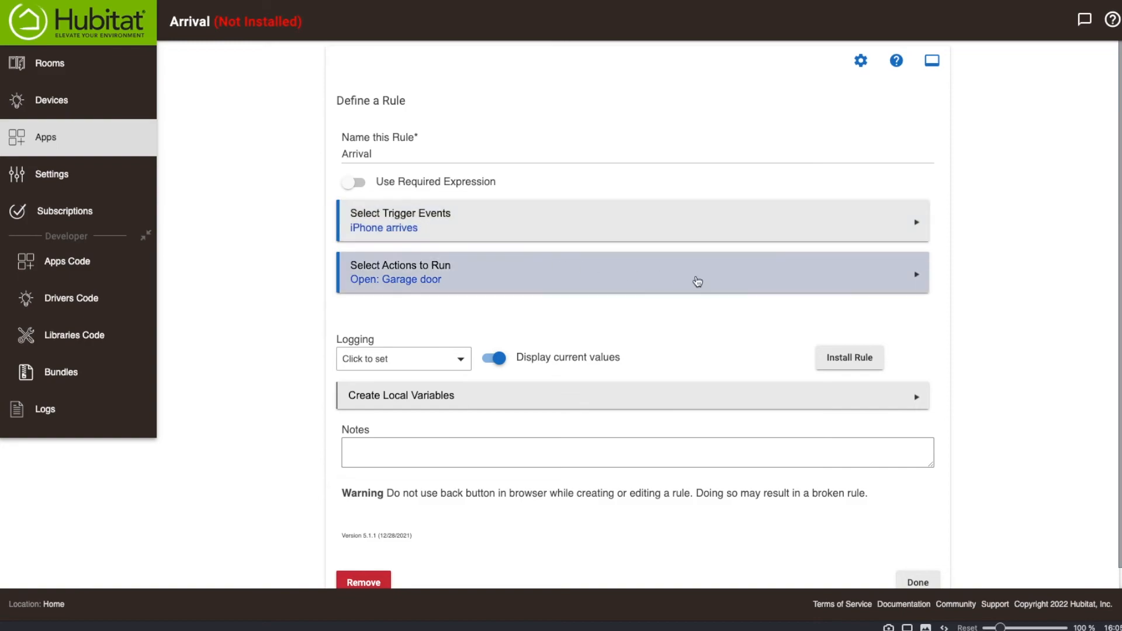
pyautogui.click(915, 582)
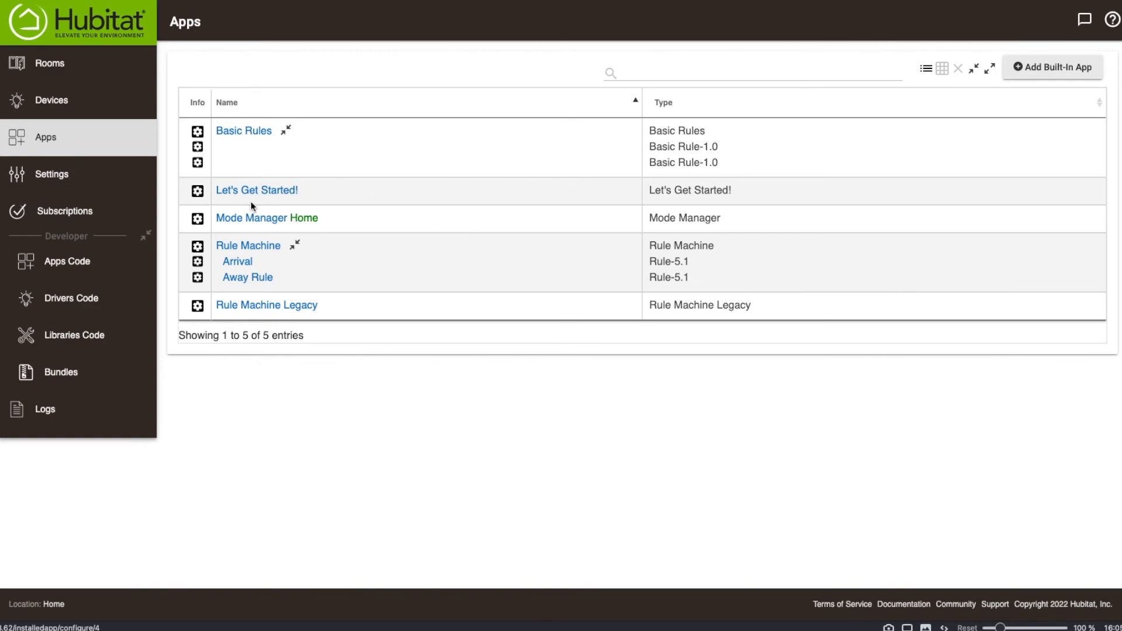
# Review the Mode Manager's time-of-day and presence mode settings and return to the apps list.
pyautogui.click(248, 219)
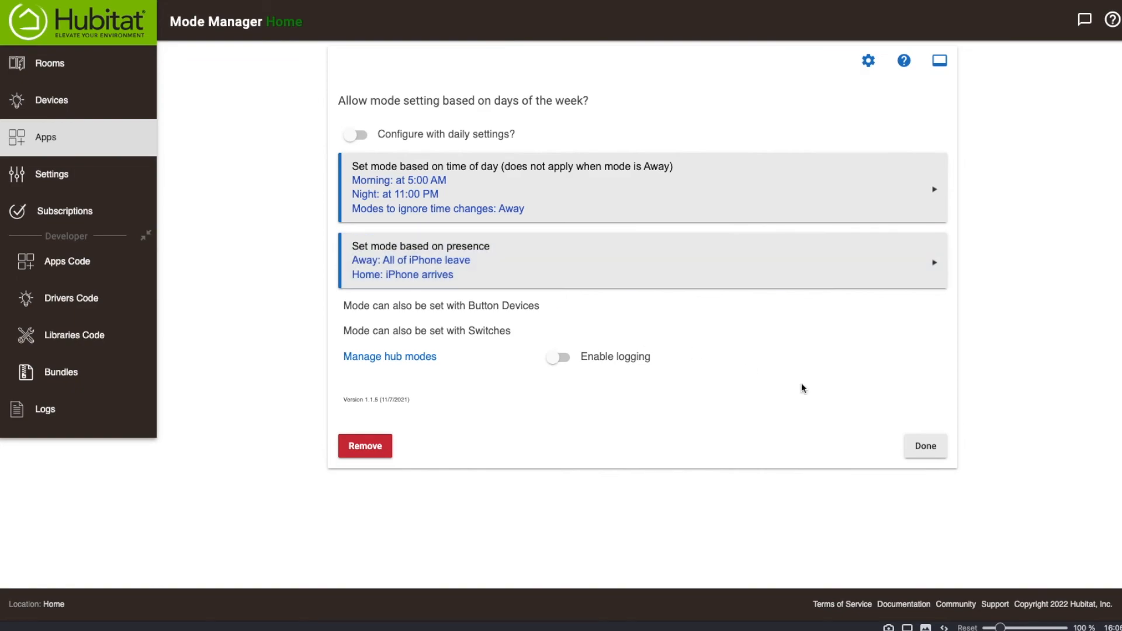
pyautogui.click(920, 447)
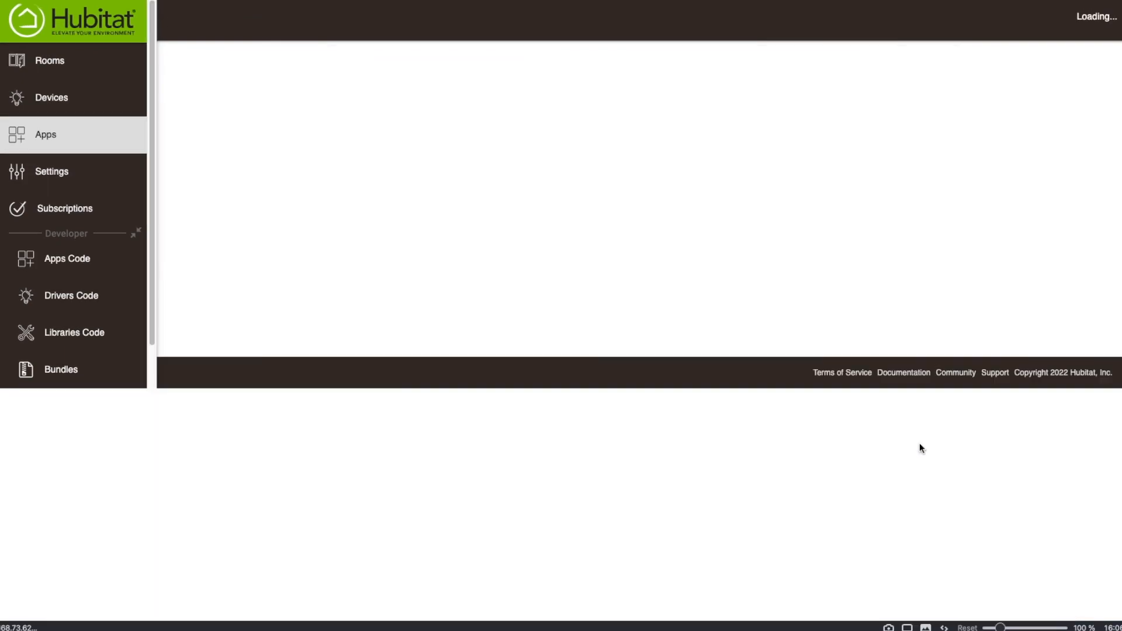